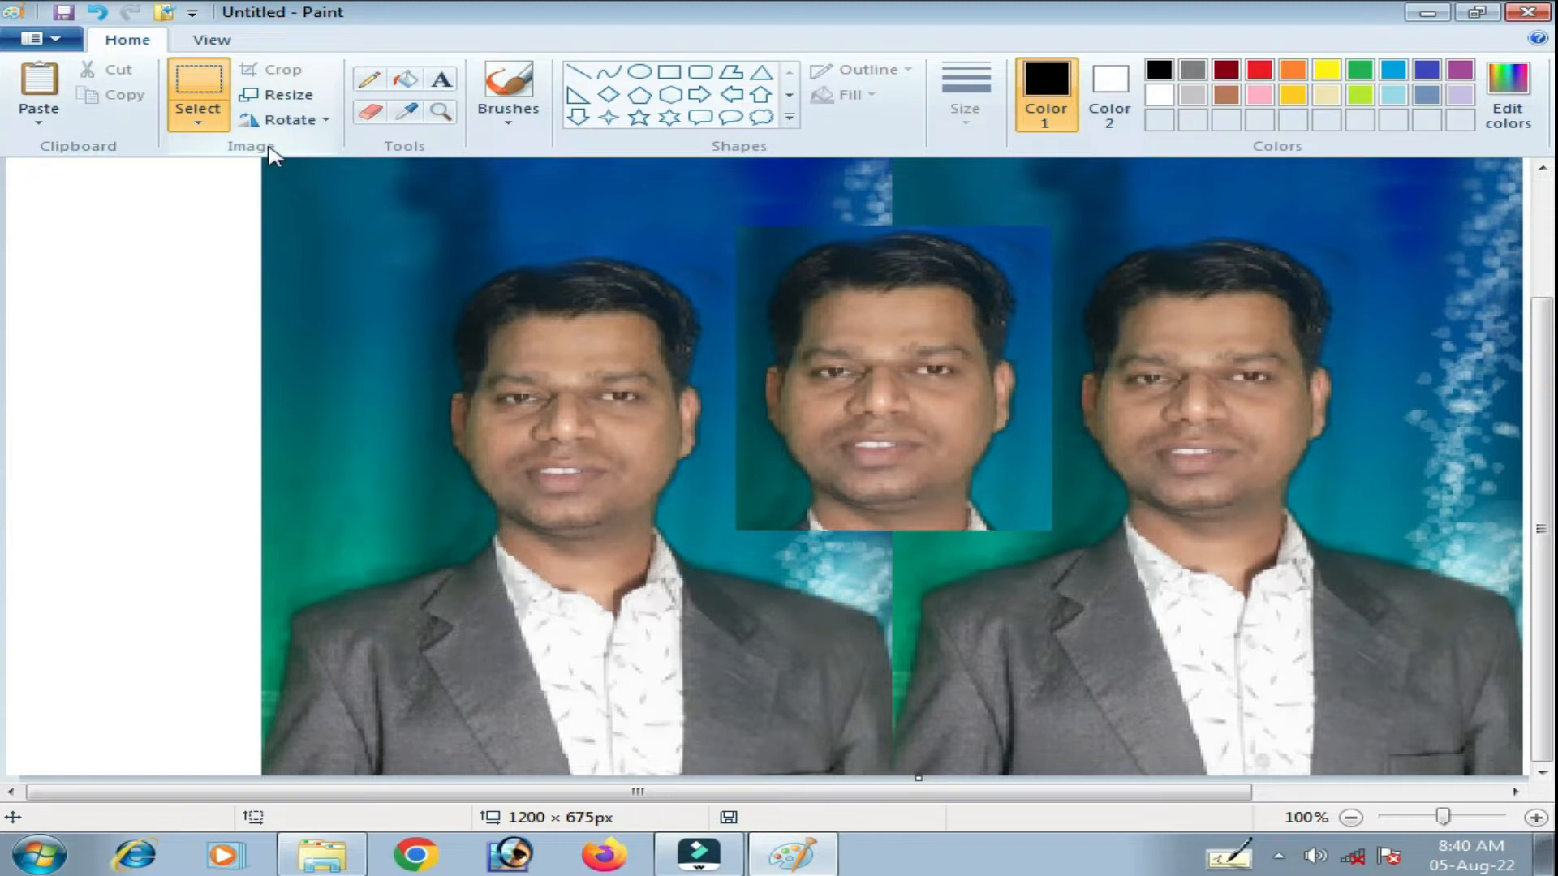
- Select a thin rectangular strip of about 718 × 18 px across the photos' upper background and nudge it slightly
{"action": "left_click", "coordinate": [189, 81]}
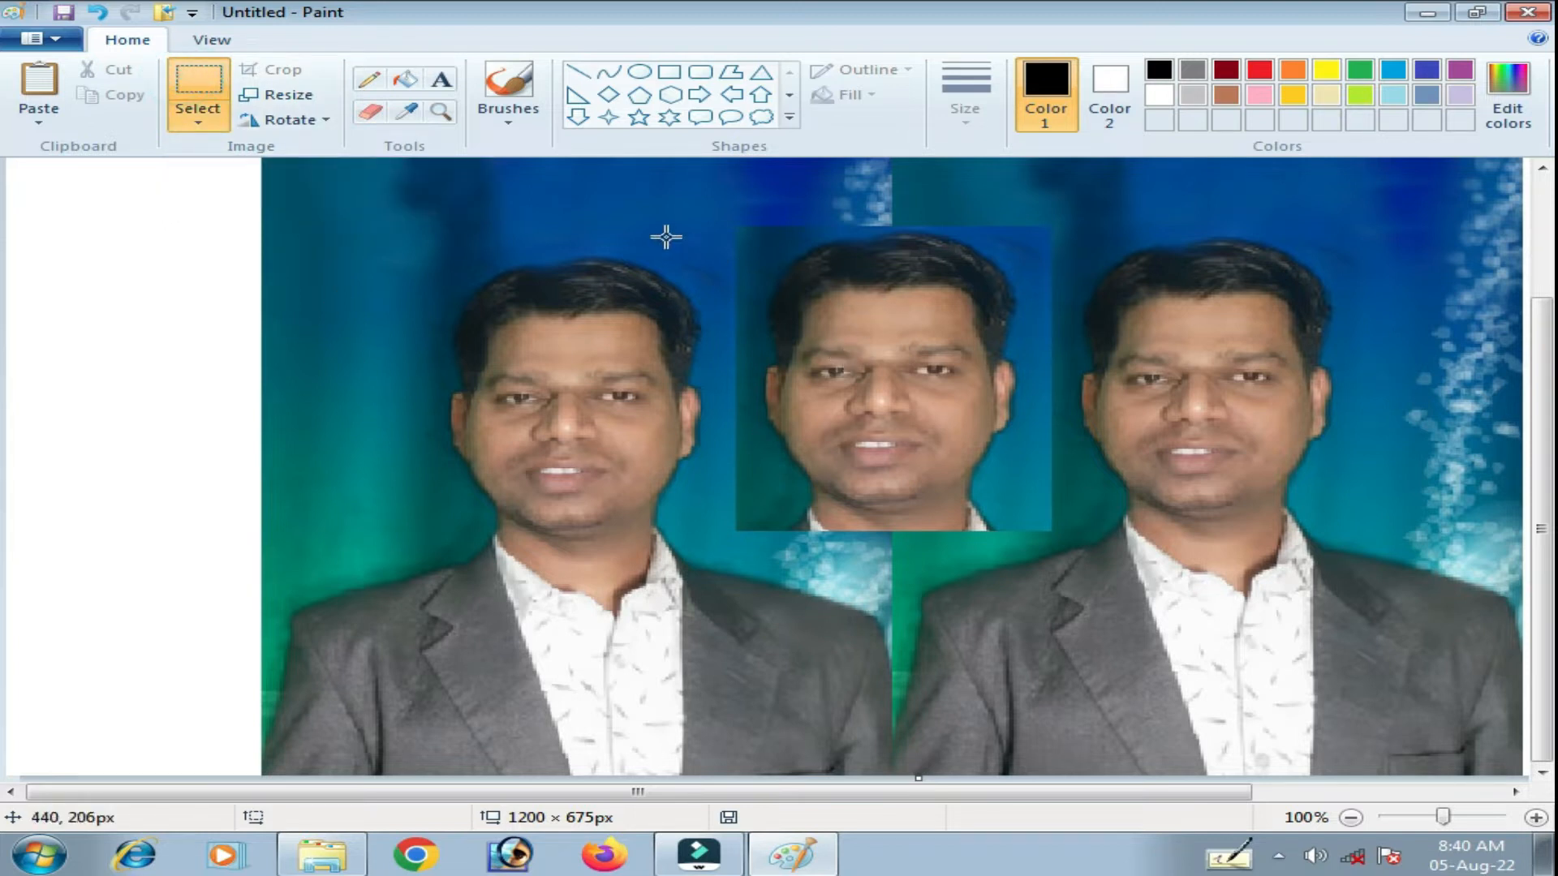
{"action": "left_click_drag", "start_coordinate": [380, 173], "coordinate": [1471, 193]}
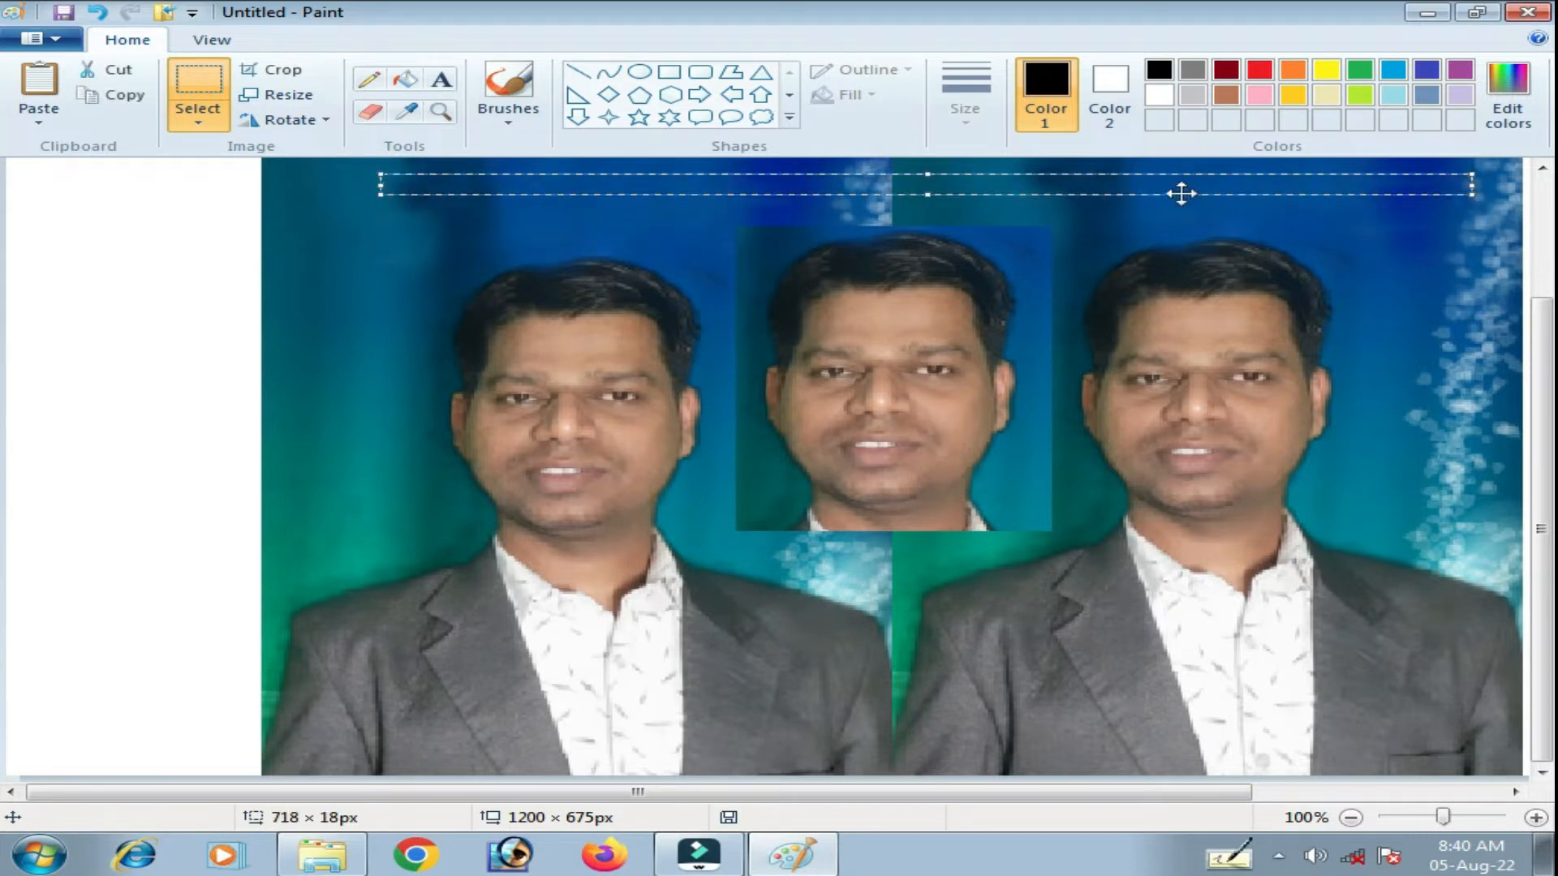
{"action": "mouse_move", "coordinate": [1131, 183]}
{"action": "left_mouse_down"}
{"action": "mouse_move", "coordinate": [1137, 208]}
{"action": "mouse_move", "coordinate": [1133, 182]}
{"action": "left_mouse_up"}
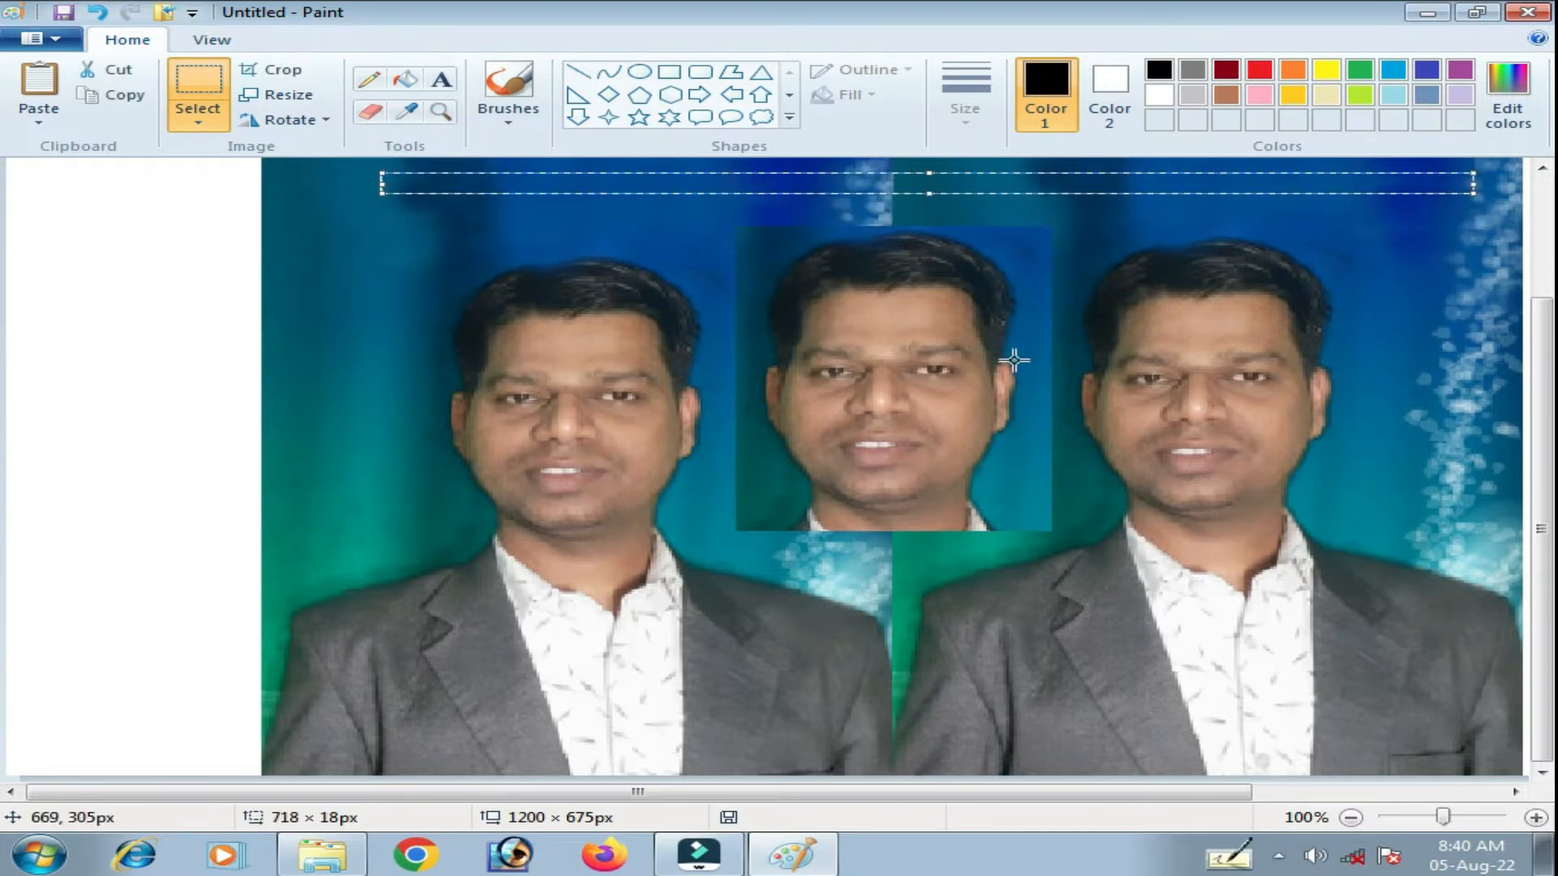
- Try moving a rectangular piece from the right-hand photo's outer edge, and undo the move
{"action": "left_click_drag", "start_coordinate": [1384, 300], "coordinate": [1554, 578]}
{"action": "left_click_drag", "start_coordinate": [1488, 478], "coordinate": [1478, 433]}
{"action": "key", "text": "ctrl+z"}
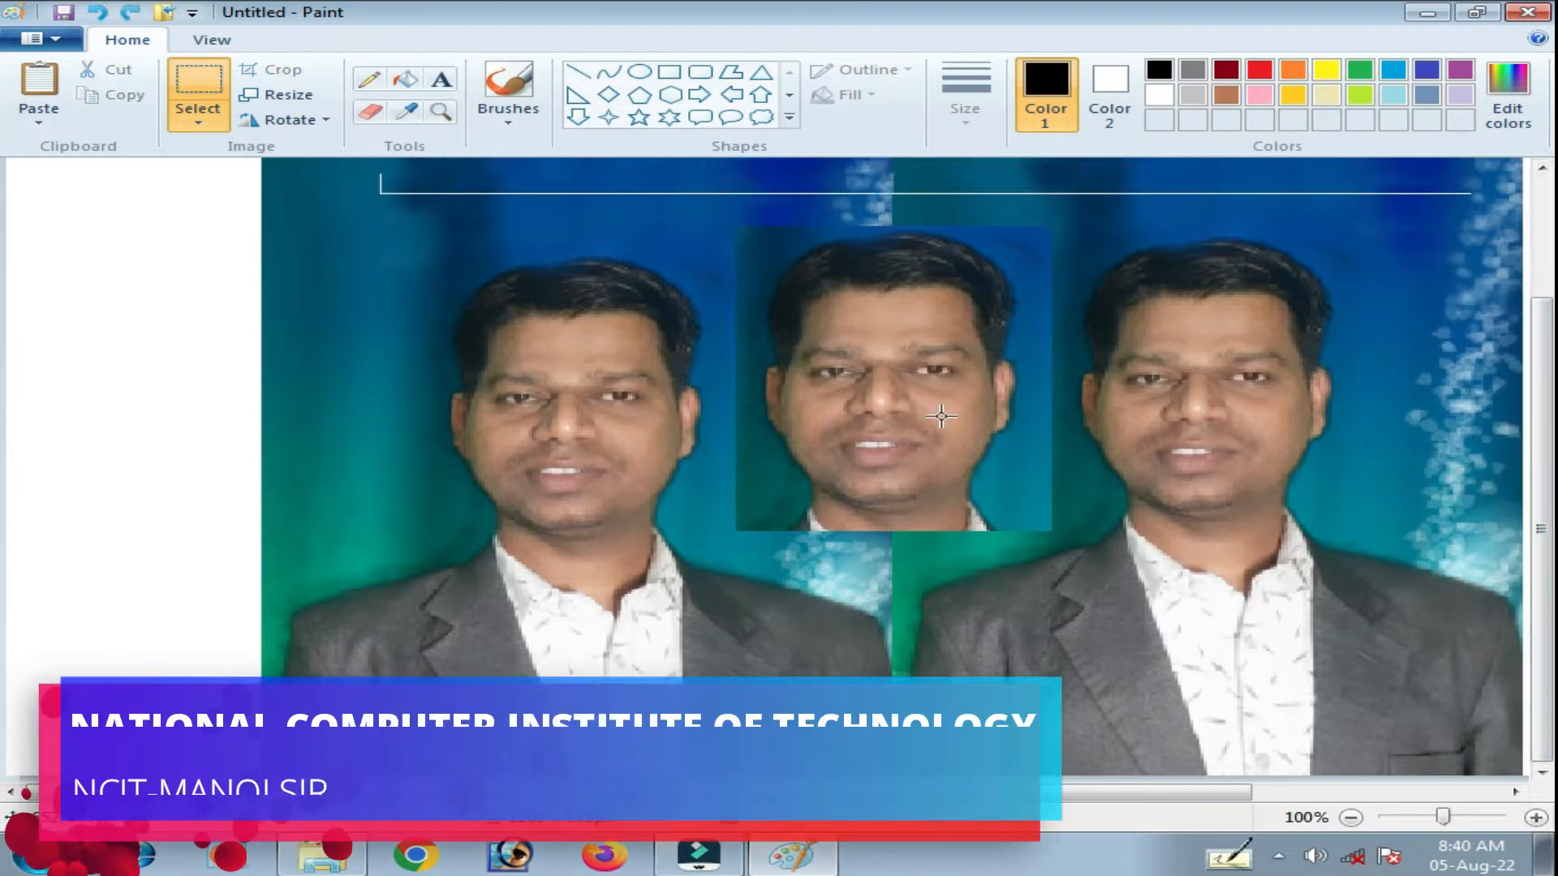
- Enclose the middle face picture in a rectangular selection of about 212 × 274 px and nudge it slightly
{"action": "left_click_drag", "start_coordinate": [734, 222], "coordinate": [1058, 527]}
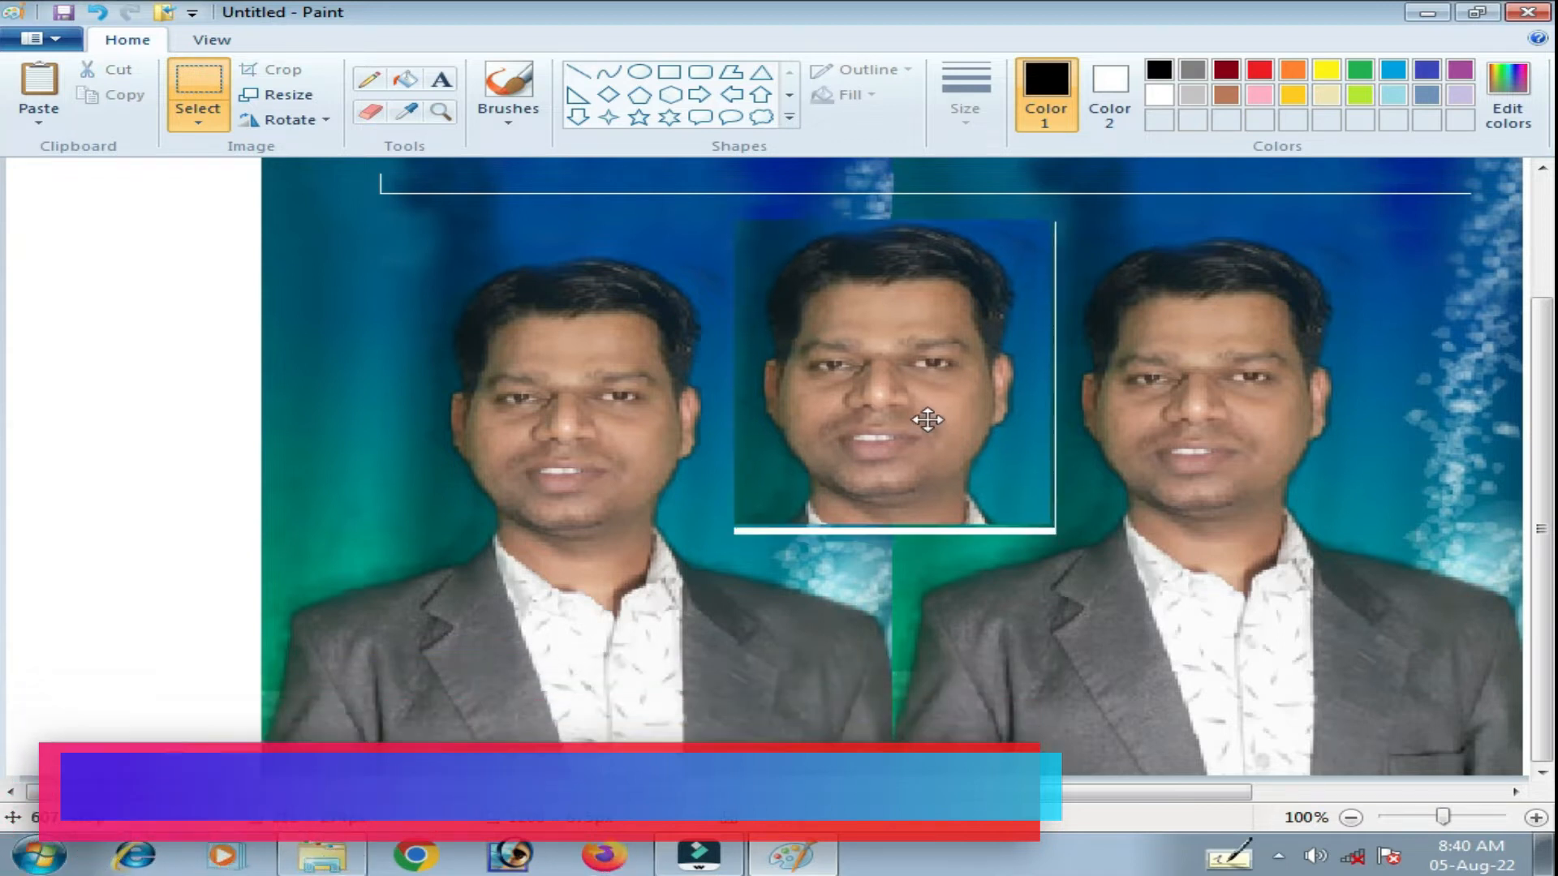
{"action": "left_click_drag", "start_coordinate": [919, 428], "coordinate": [950, 581]}
{"action": "key", "text": "ctrl+z"}
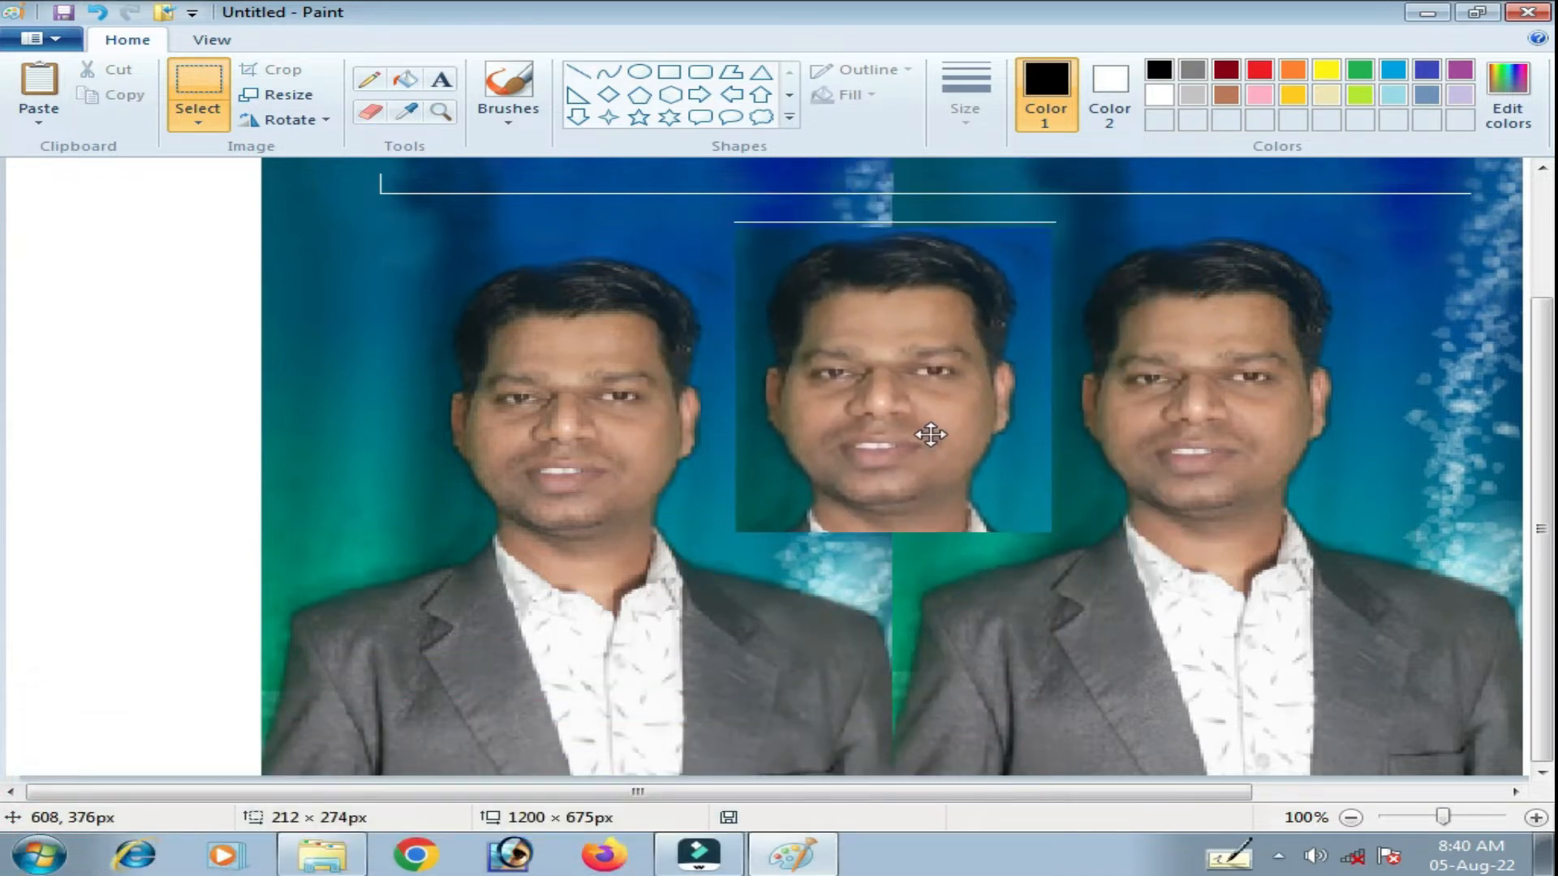
{"action": "left_click_drag", "start_coordinate": [934, 431], "coordinate": [930, 435]}
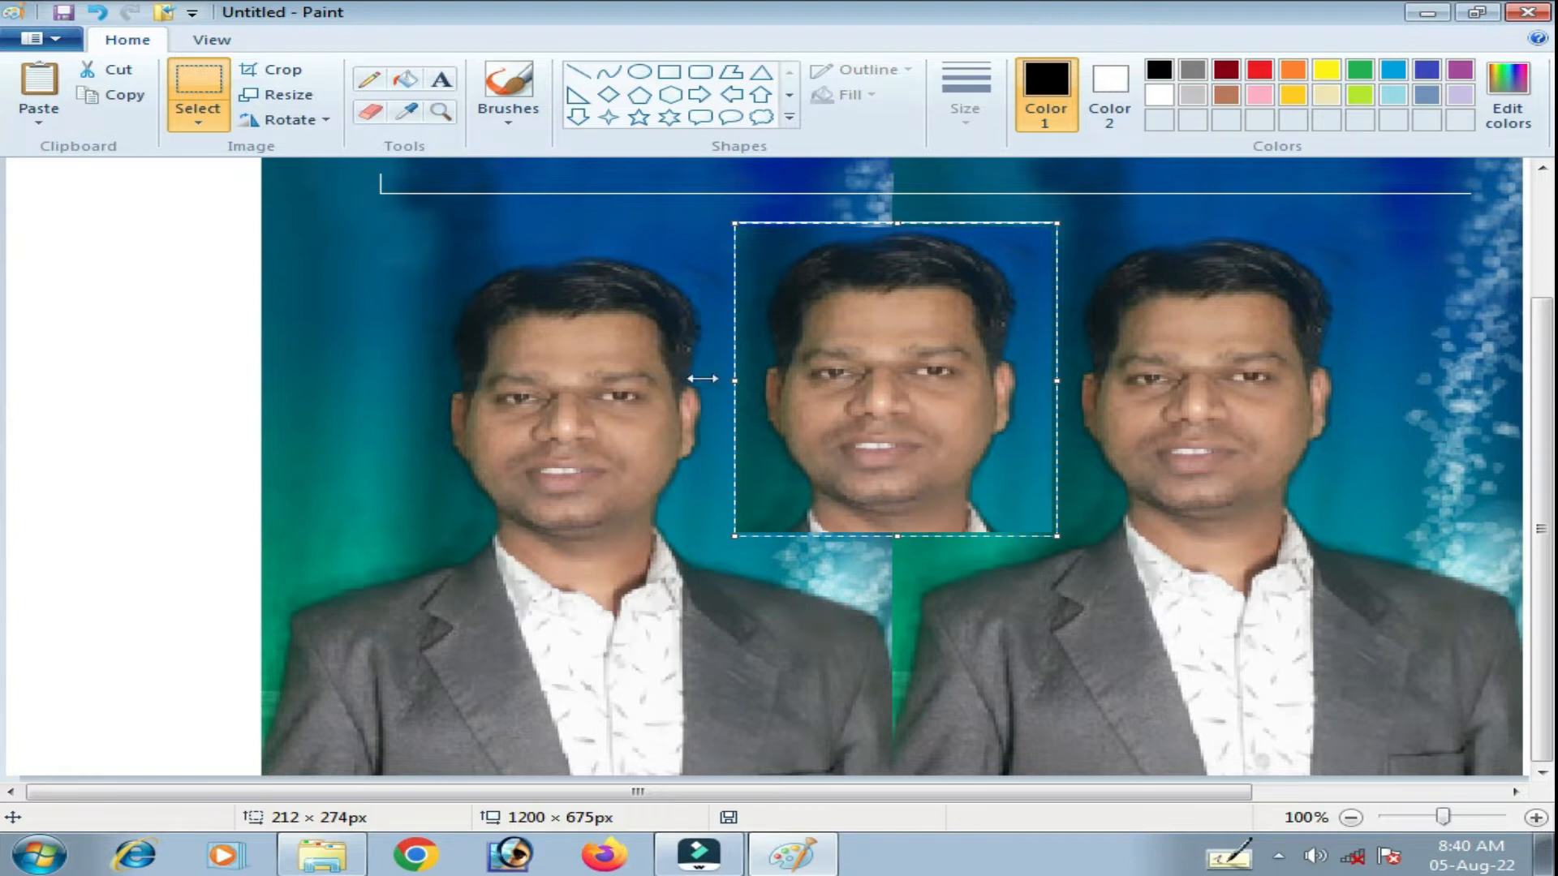
- Outline the middle head with a free-form selection, shift it slightly, and deselect it
{"action": "left_click", "coordinate": [198, 114]}
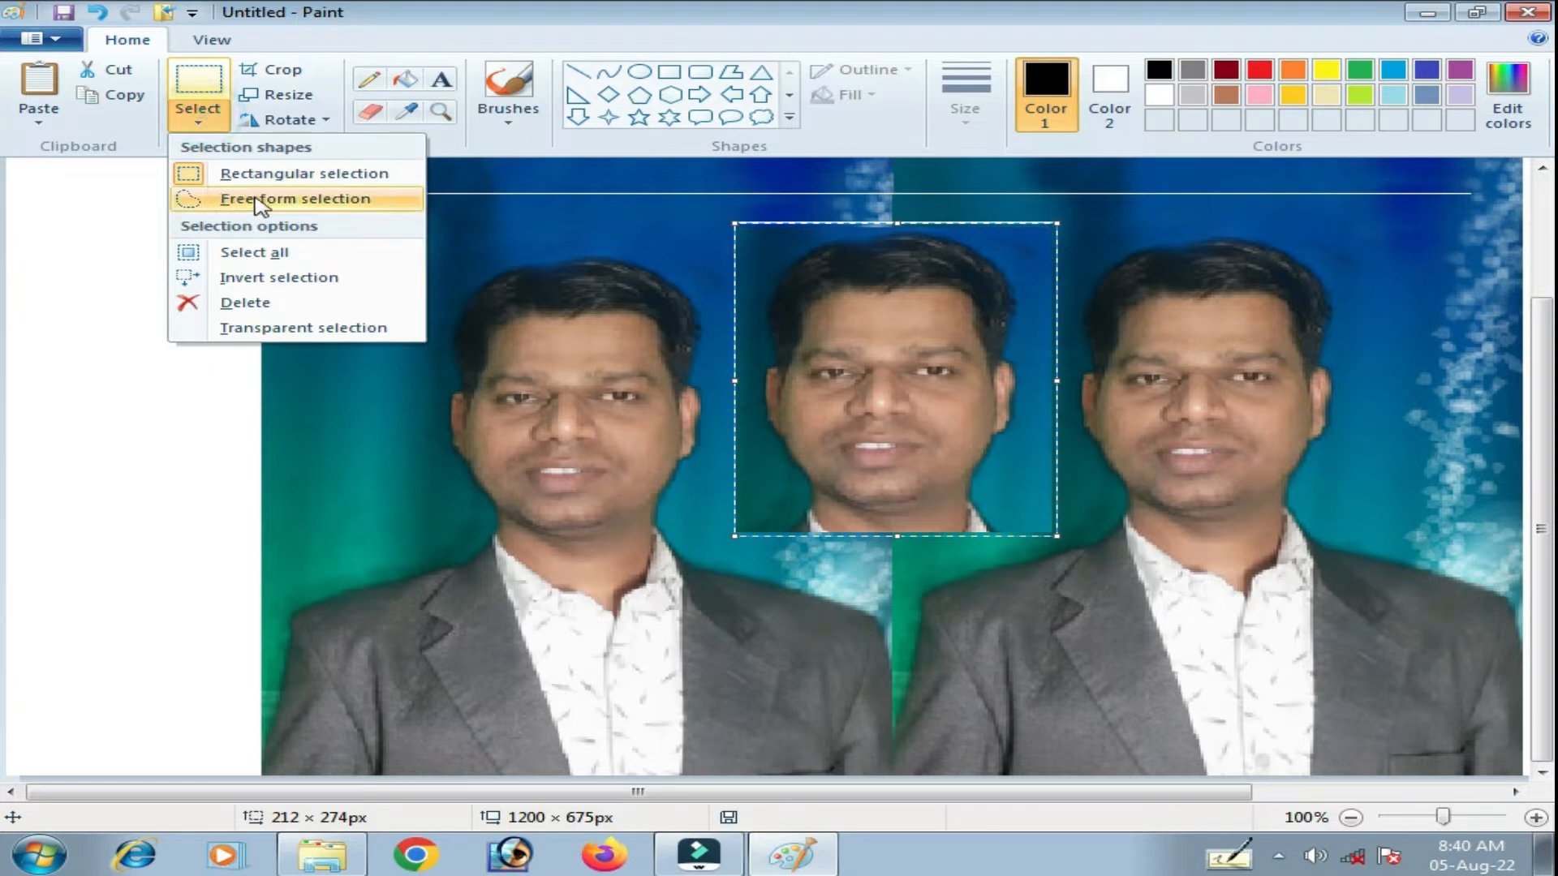
{"action": "left_click", "coordinate": [309, 201]}
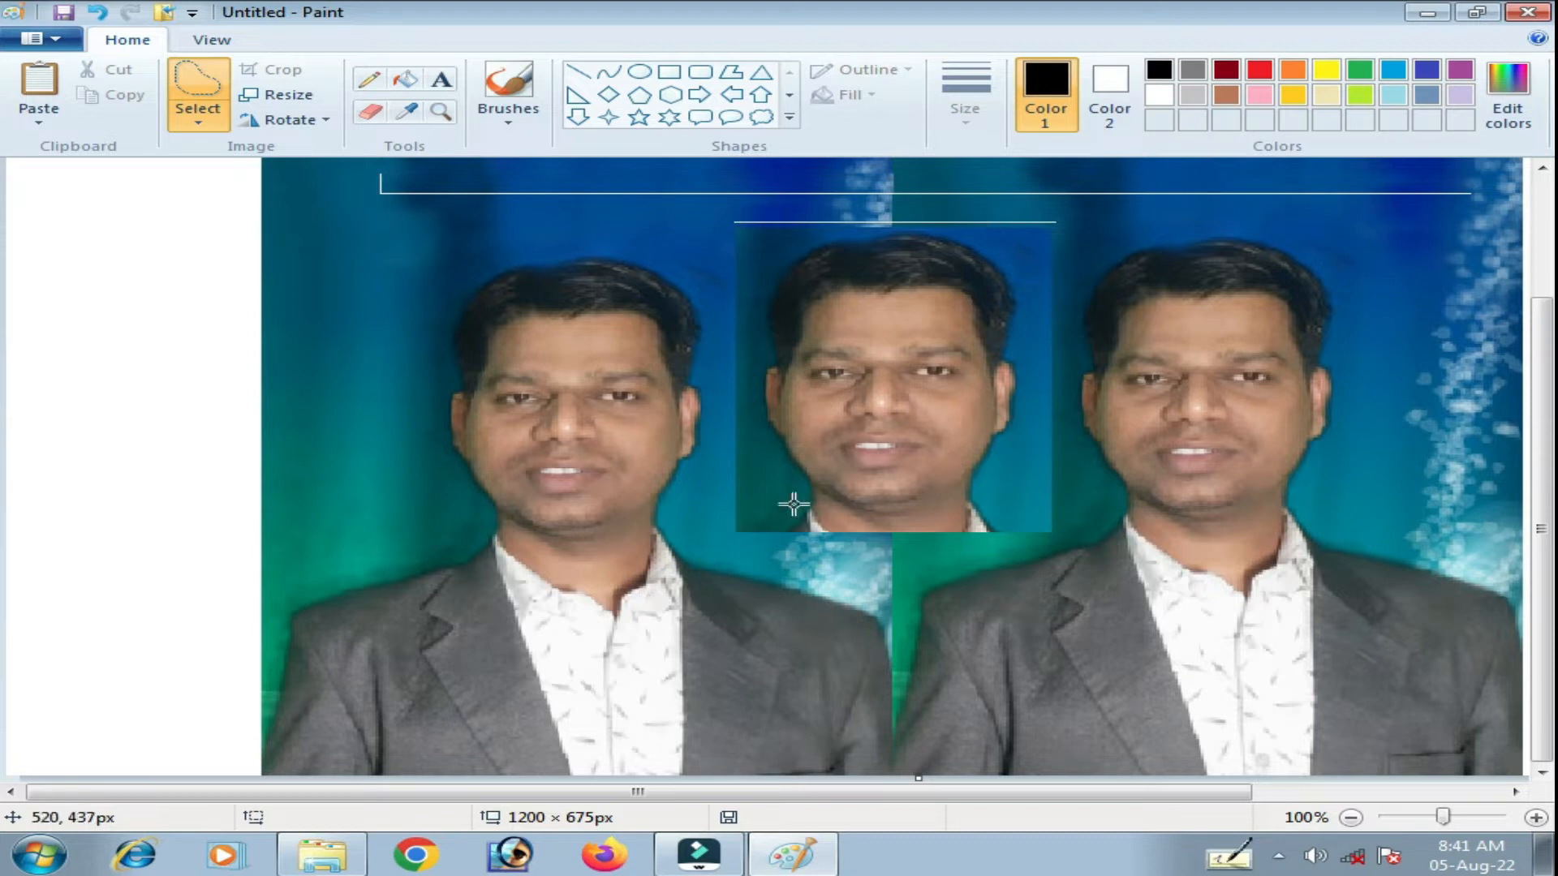
{"action": "mouse_move", "coordinate": [791, 532]}
{"action": "left_mouse_down"}
{"action": "mouse_move", "coordinate": [802, 478]}
{"action": "mouse_move", "coordinate": [764, 408]}
{"action": "mouse_move", "coordinate": [786, 278]}
{"action": "mouse_move", "coordinate": [845, 236]}
{"action": "mouse_move", "coordinate": [962, 234]}
{"action": "mouse_move", "coordinate": [1014, 321]}
{"action": "mouse_move", "coordinate": [1006, 434]}
{"action": "mouse_move", "coordinate": [978, 467]}
{"action": "mouse_move", "coordinate": [989, 540]}
{"action": "mouse_move", "coordinate": [793, 529]}
{"action": "left_mouse_up"}
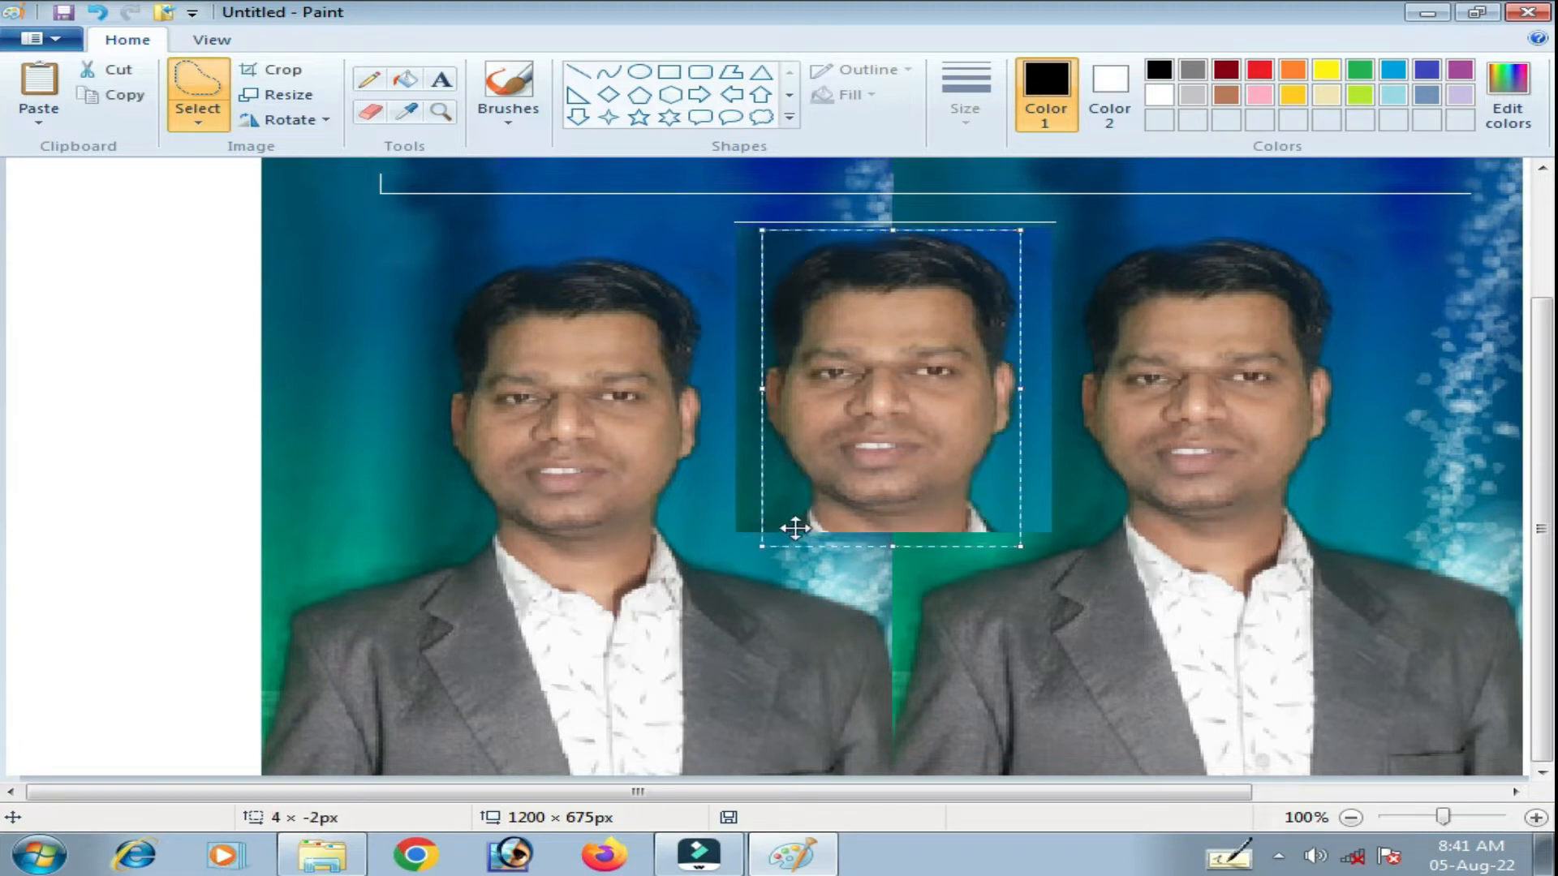
{"action": "left_click_drag", "start_coordinate": [887, 374], "coordinate": [903, 414]}
{"action": "left_click", "coordinate": [408, 379]}
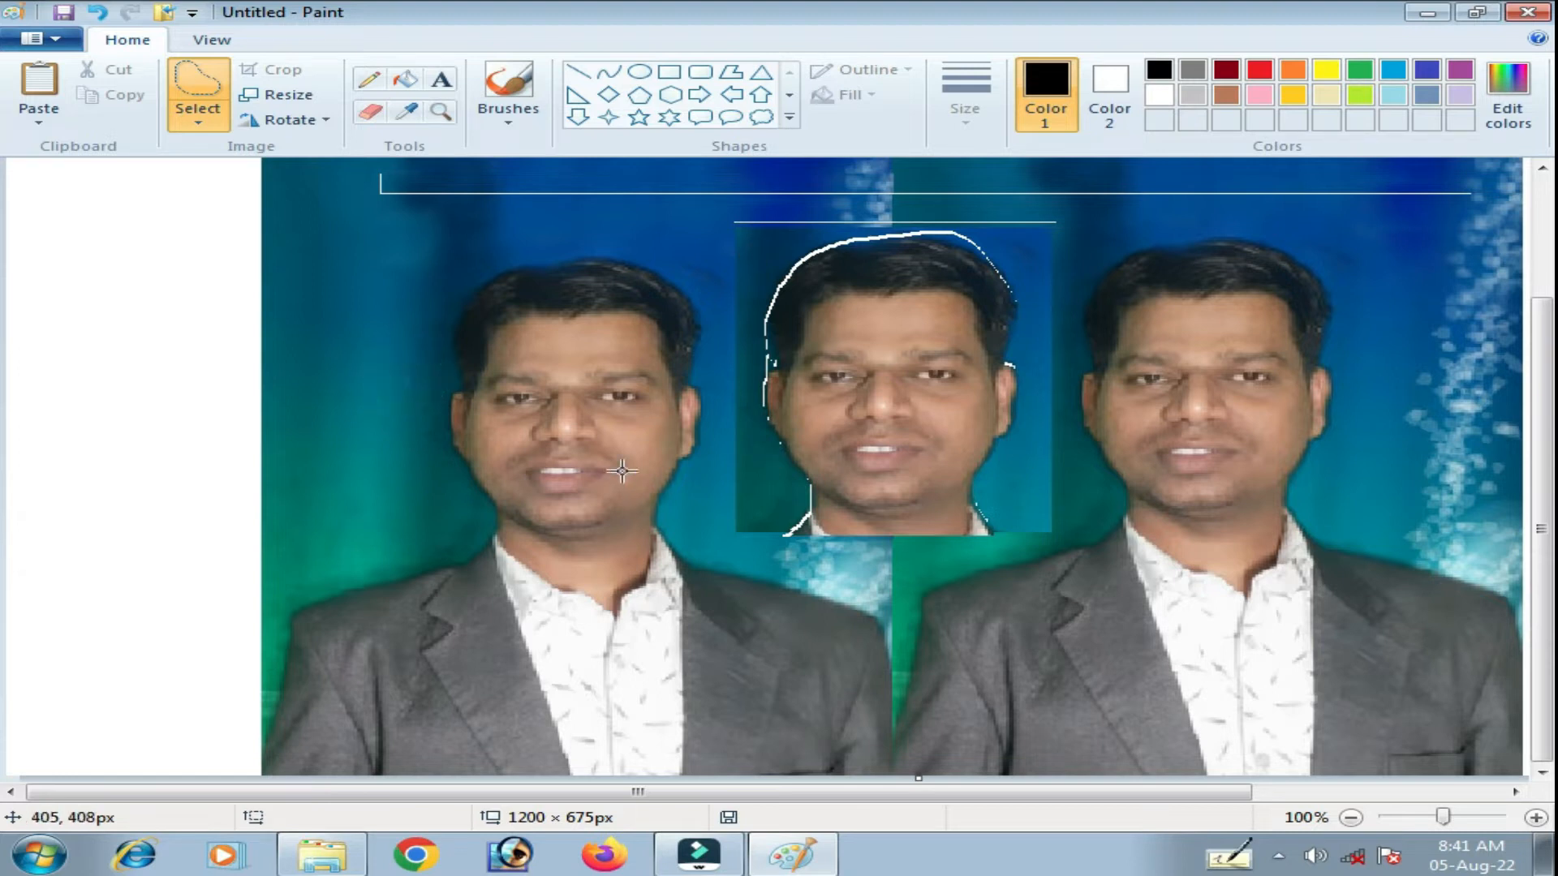
- Select the entire picture and move it a little towards the canvas's left side
{"action": "left_click", "coordinate": [199, 122]}
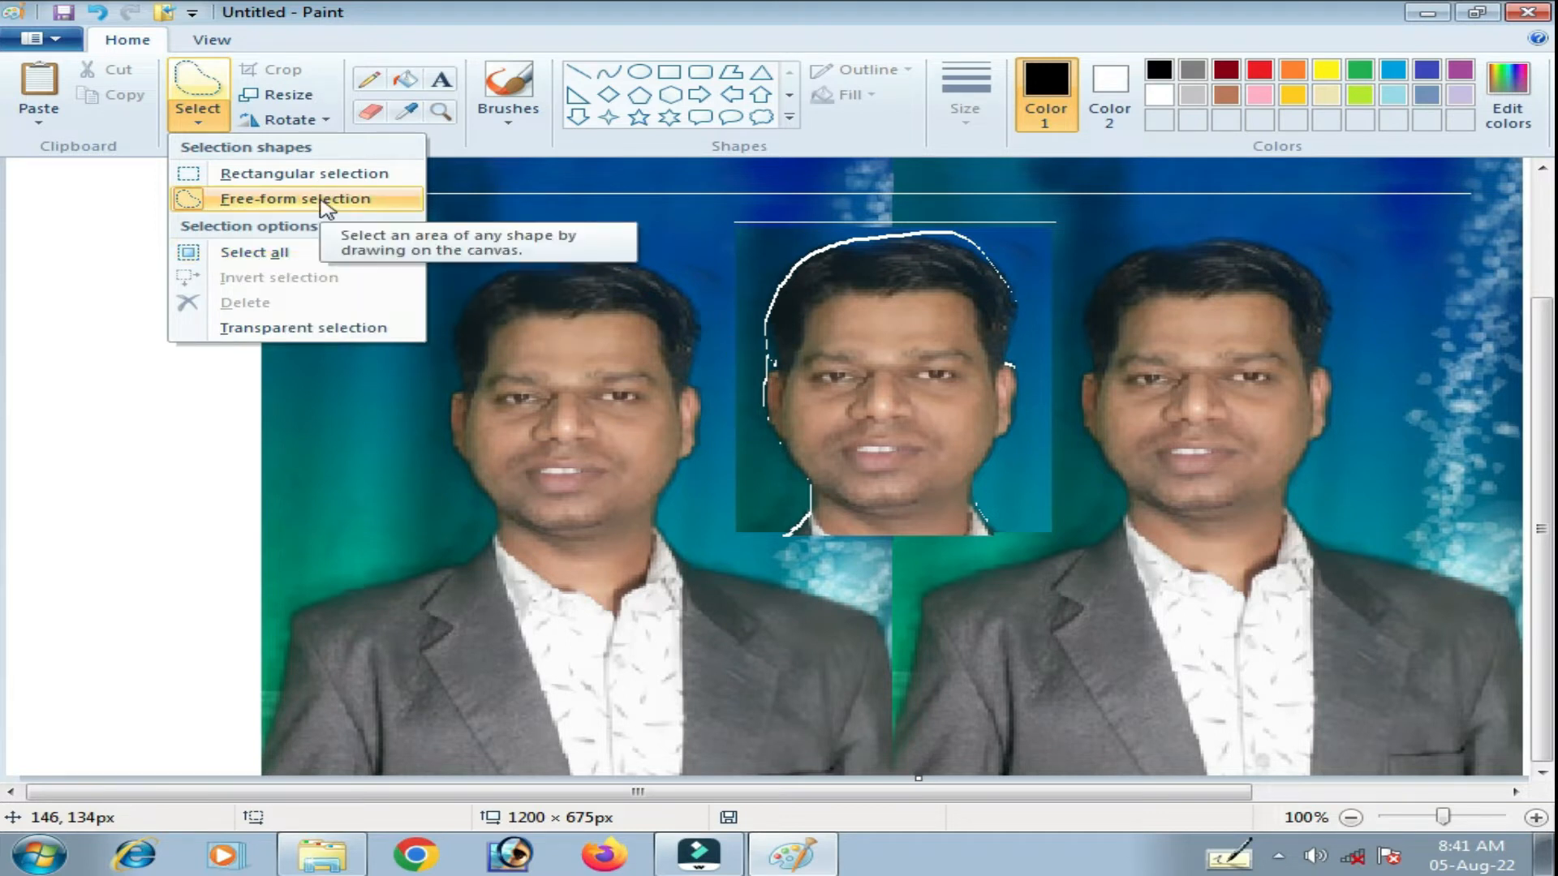
{"action": "left_click", "coordinate": [283, 253]}
{"action": "left_click_drag", "start_coordinate": [781, 450], "coordinate": [715, 487]}
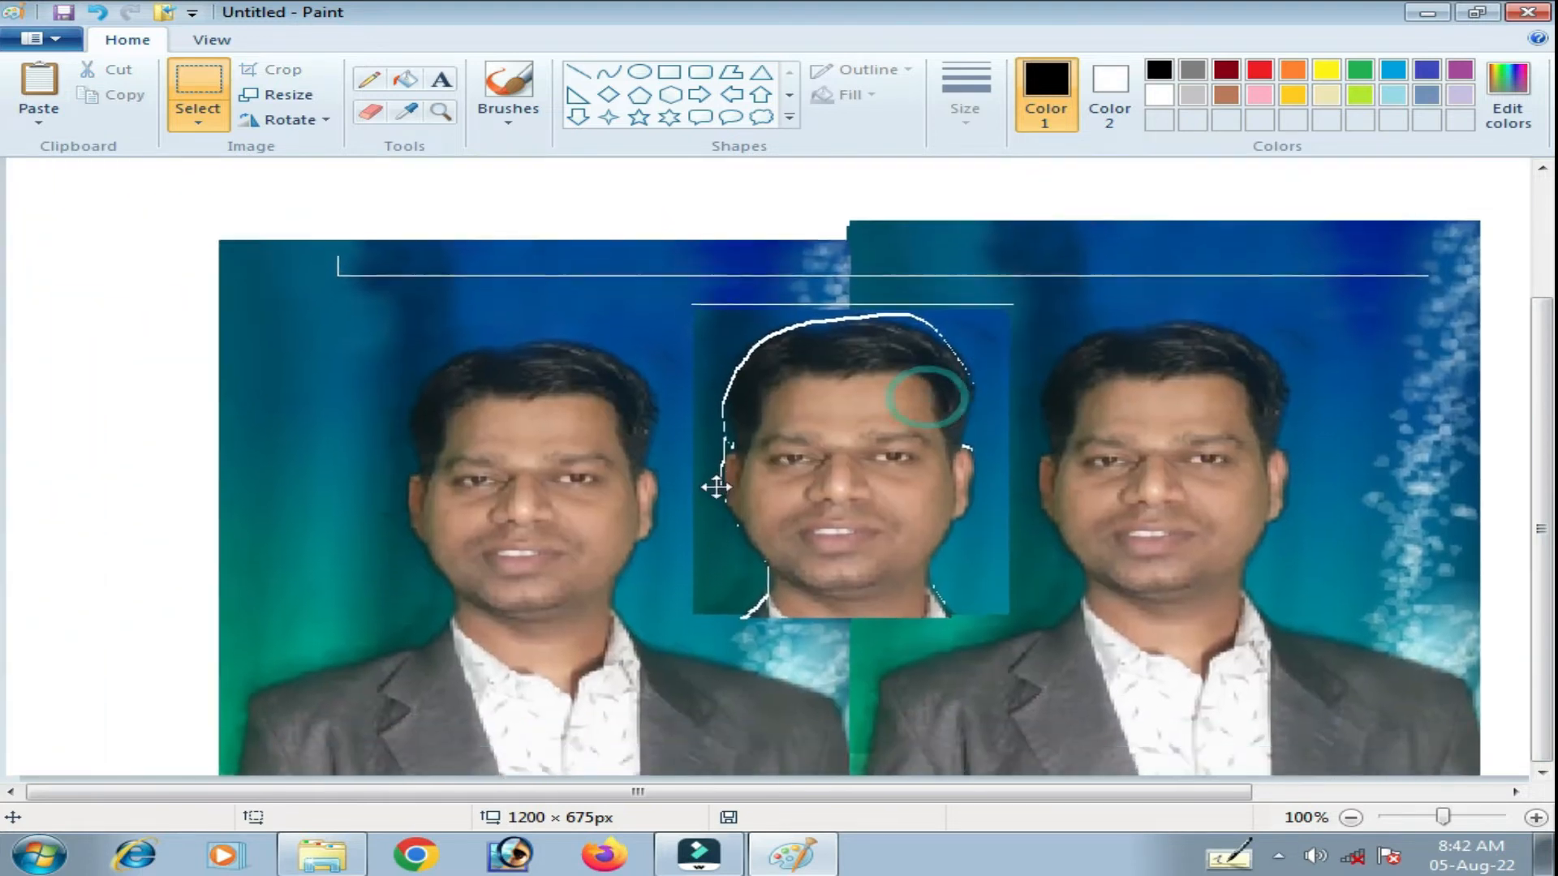
{"action": "left_click_drag", "start_coordinate": [621, 415], "coordinate": [577, 348]}
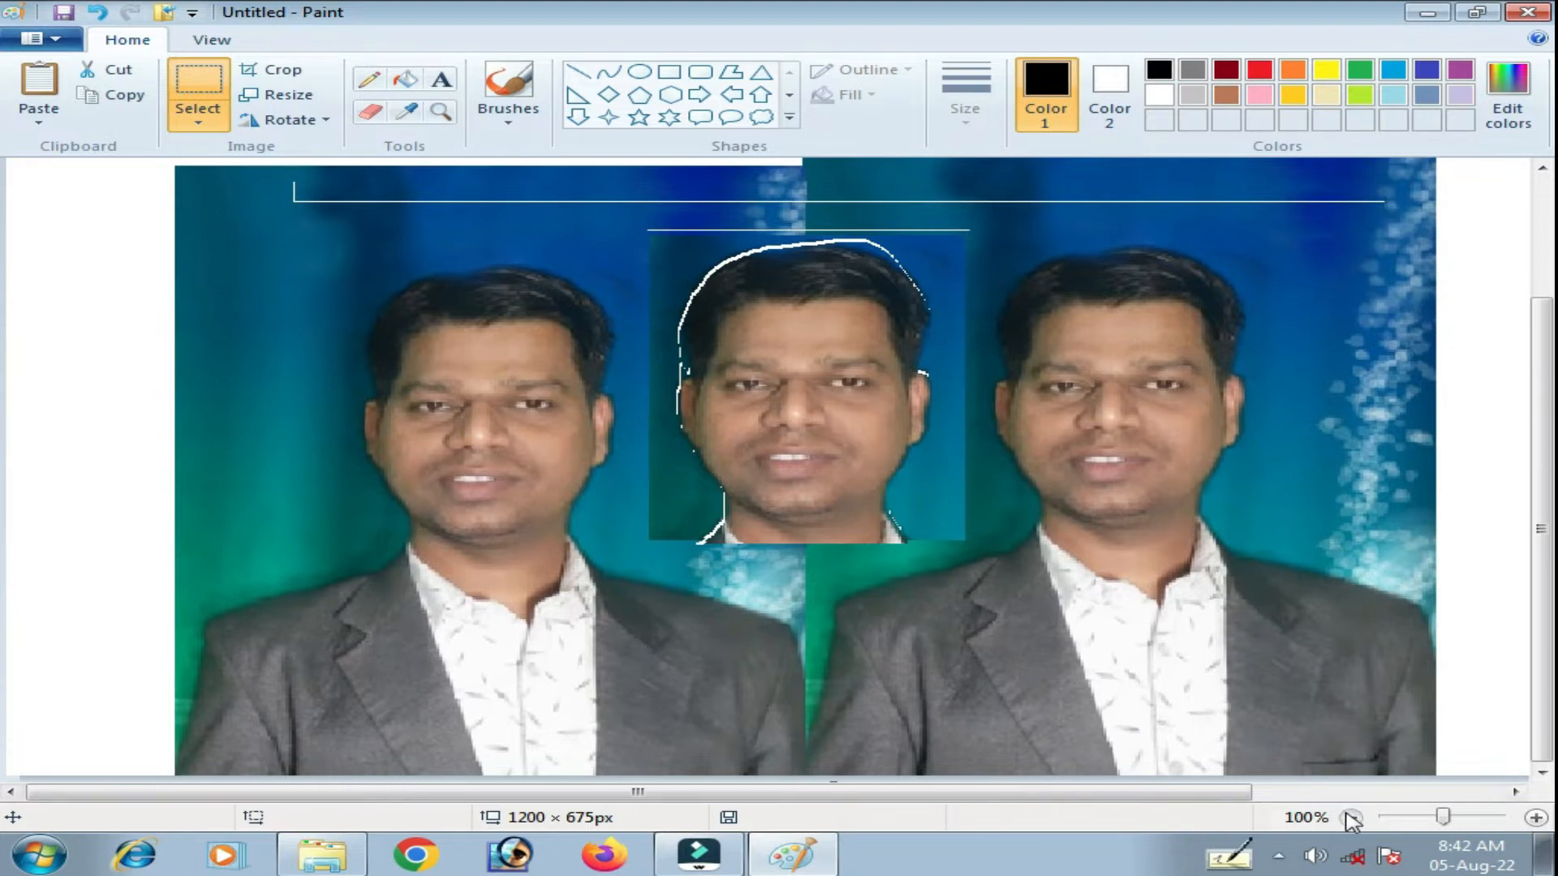
- With the view at 50%, select the entire picture and invert the selection
{"action": "left_click", "coordinate": [1350, 817]}
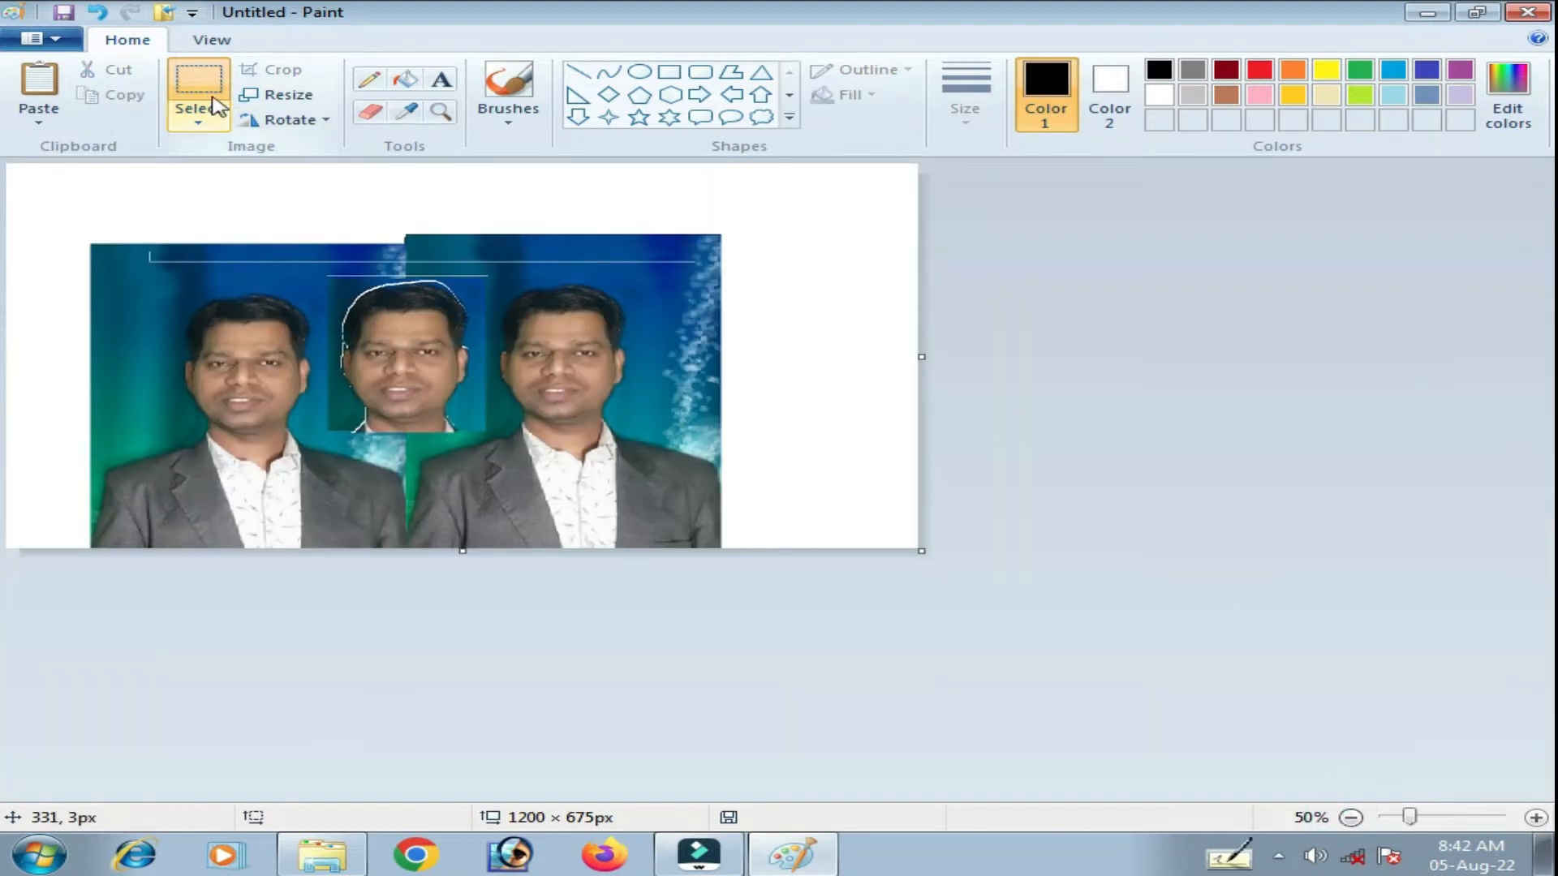
{"action": "left_click", "coordinate": [207, 125]}
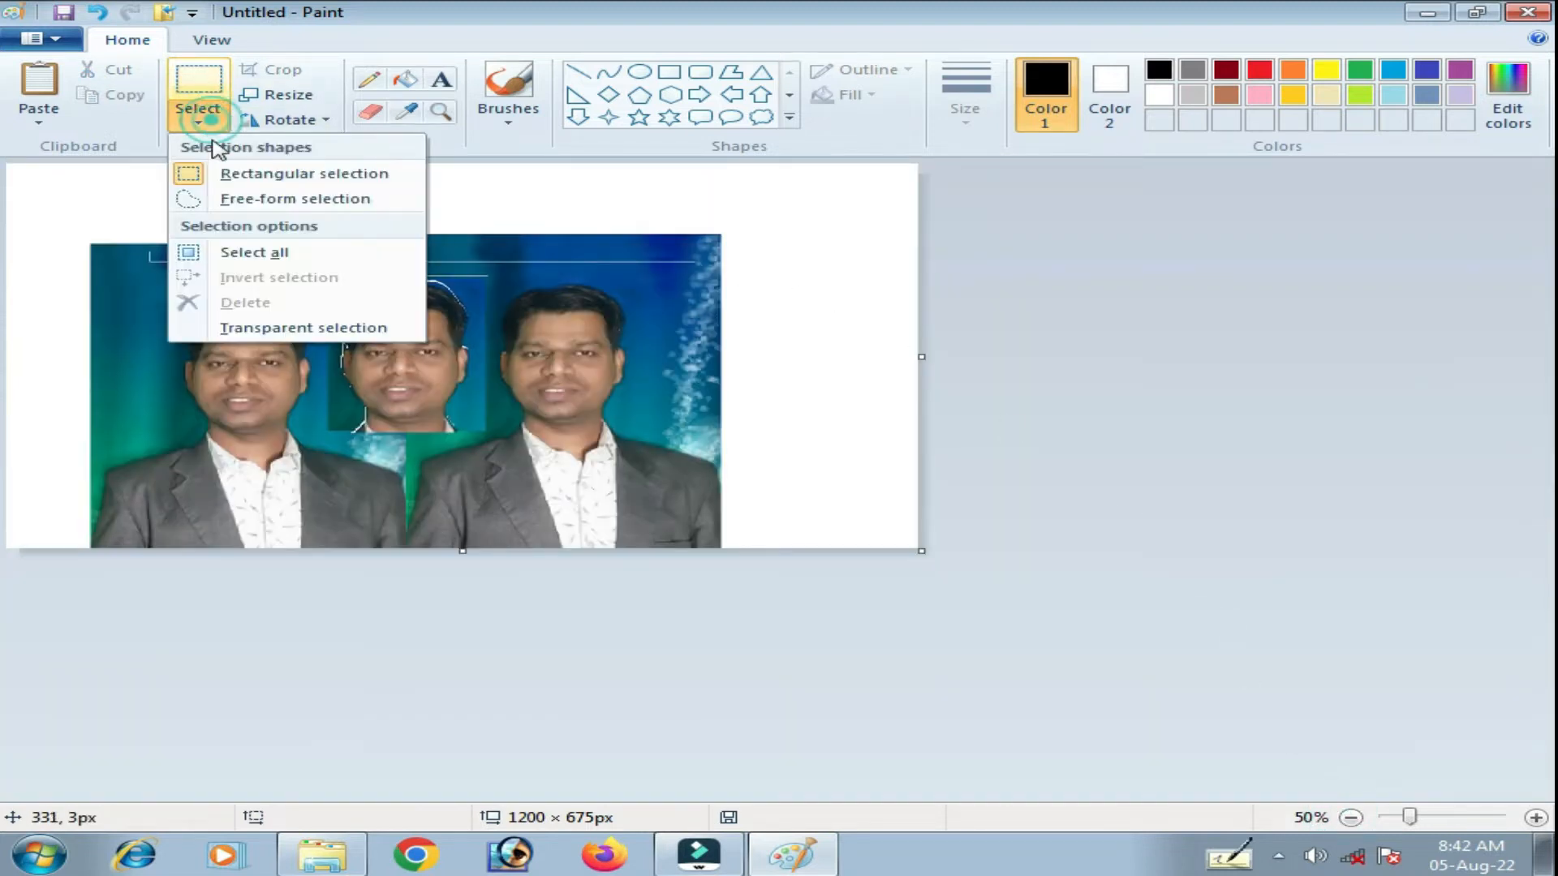
{"action": "left_click", "coordinate": [244, 253]}
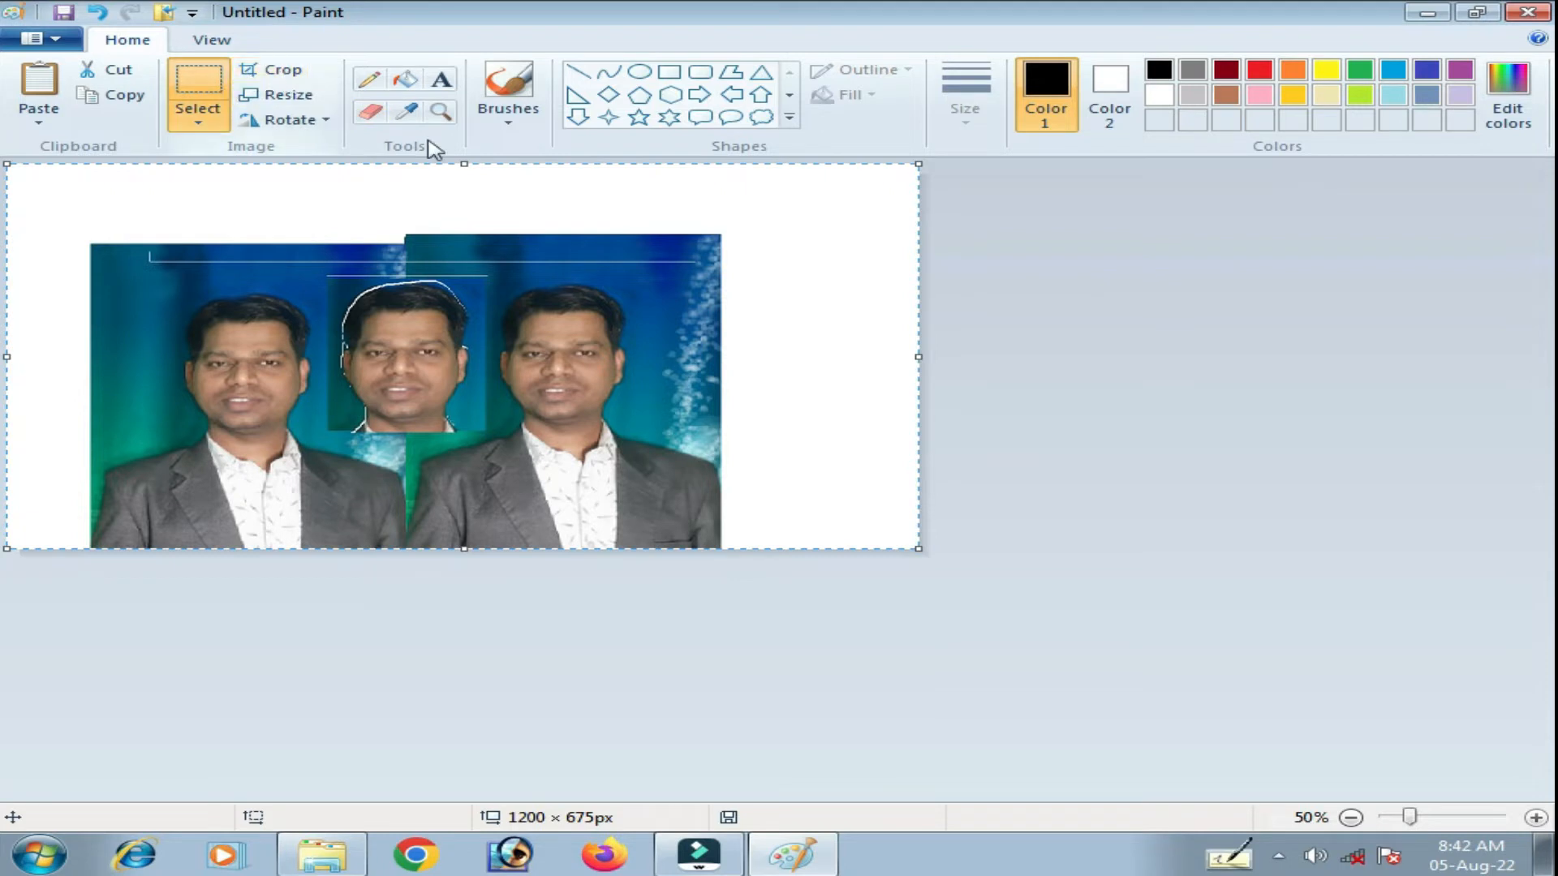
{"action": "left_click", "coordinate": [198, 120]}
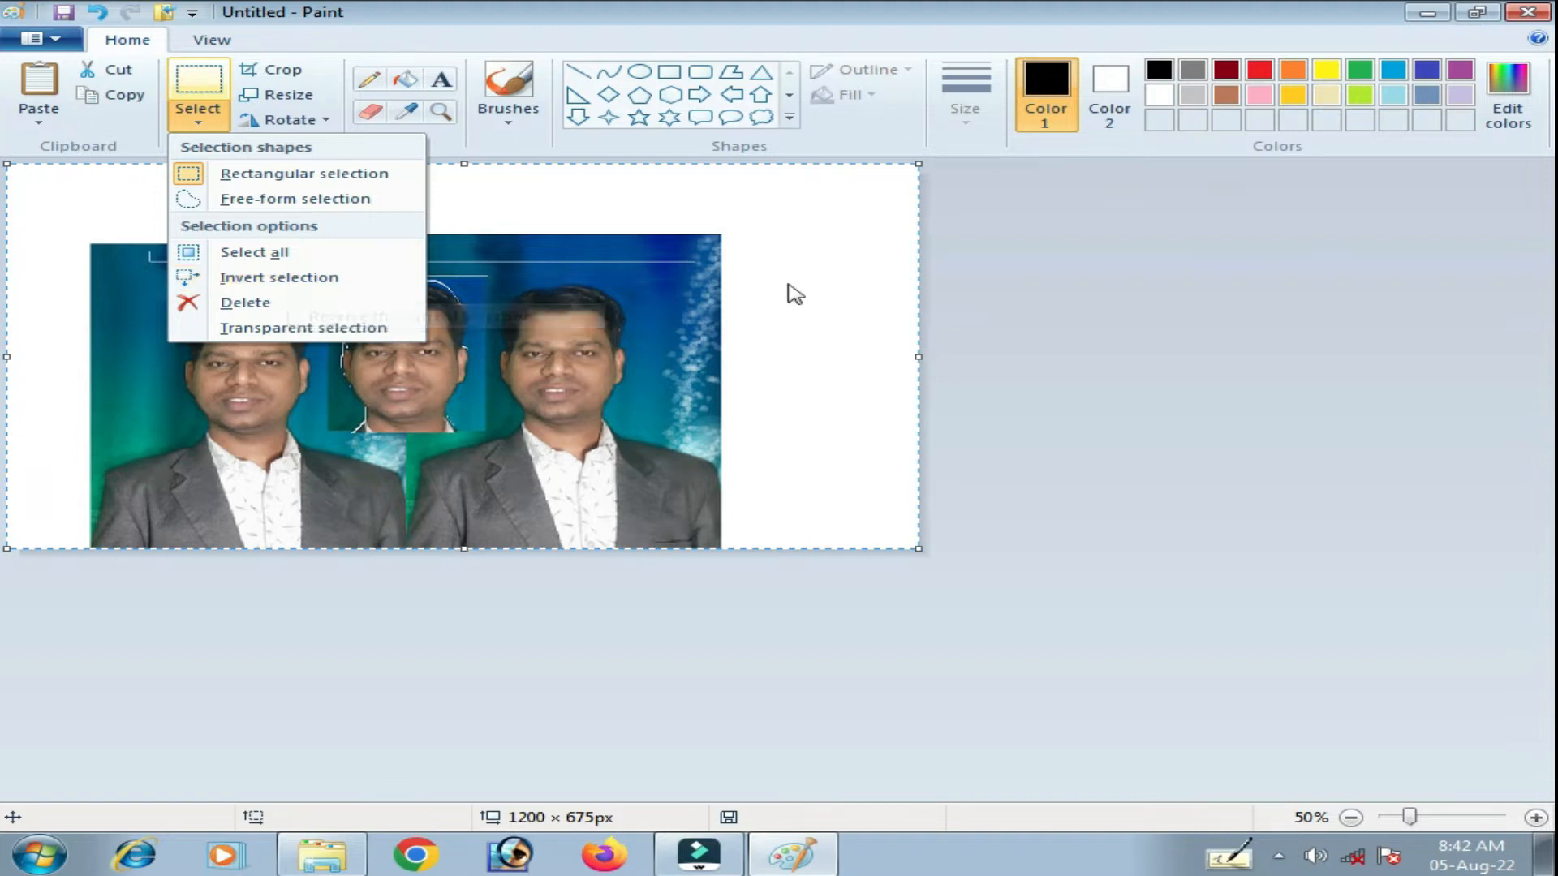
{"action": "left_click", "coordinate": [301, 280]}
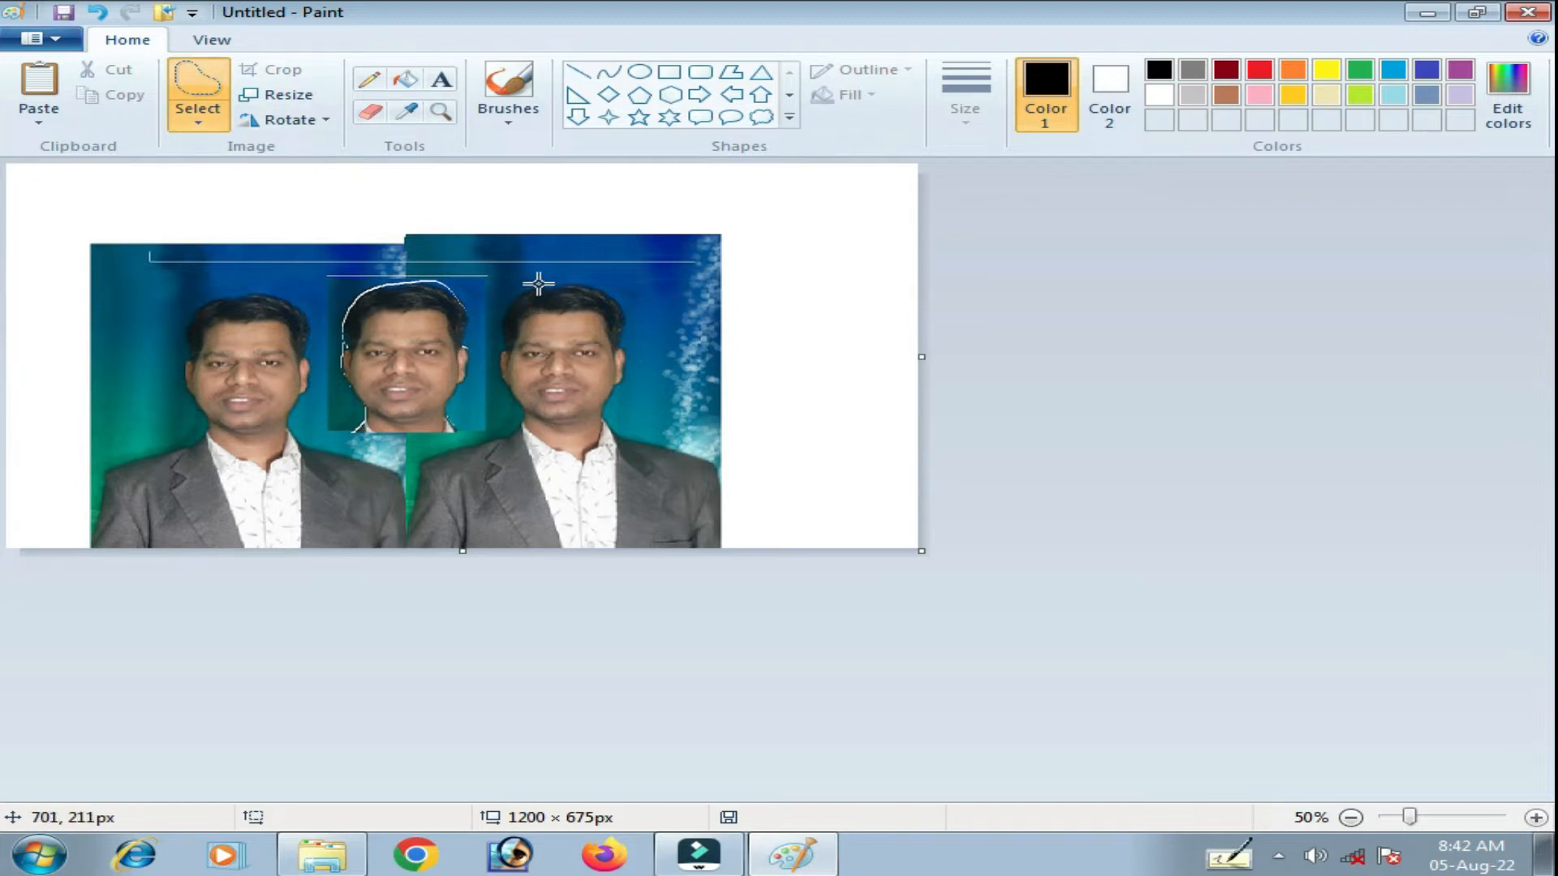
- Draw a free-form selection around the middle head and invert it to cover the surrounding area
{"action": "mouse_move", "coordinate": [466, 288]}
{"action": "left_mouse_down"}
{"action": "mouse_move", "coordinate": [469, 401]}
{"action": "mouse_move", "coordinate": [426, 448]}
{"action": "mouse_move", "coordinate": [350, 431]}
{"action": "mouse_move", "coordinate": [322, 333]}
{"action": "mouse_move", "coordinate": [356, 283]}
{"action": "mouse_move", "coordinate": [462, 297]}
{"action": "left_mouse_up"}
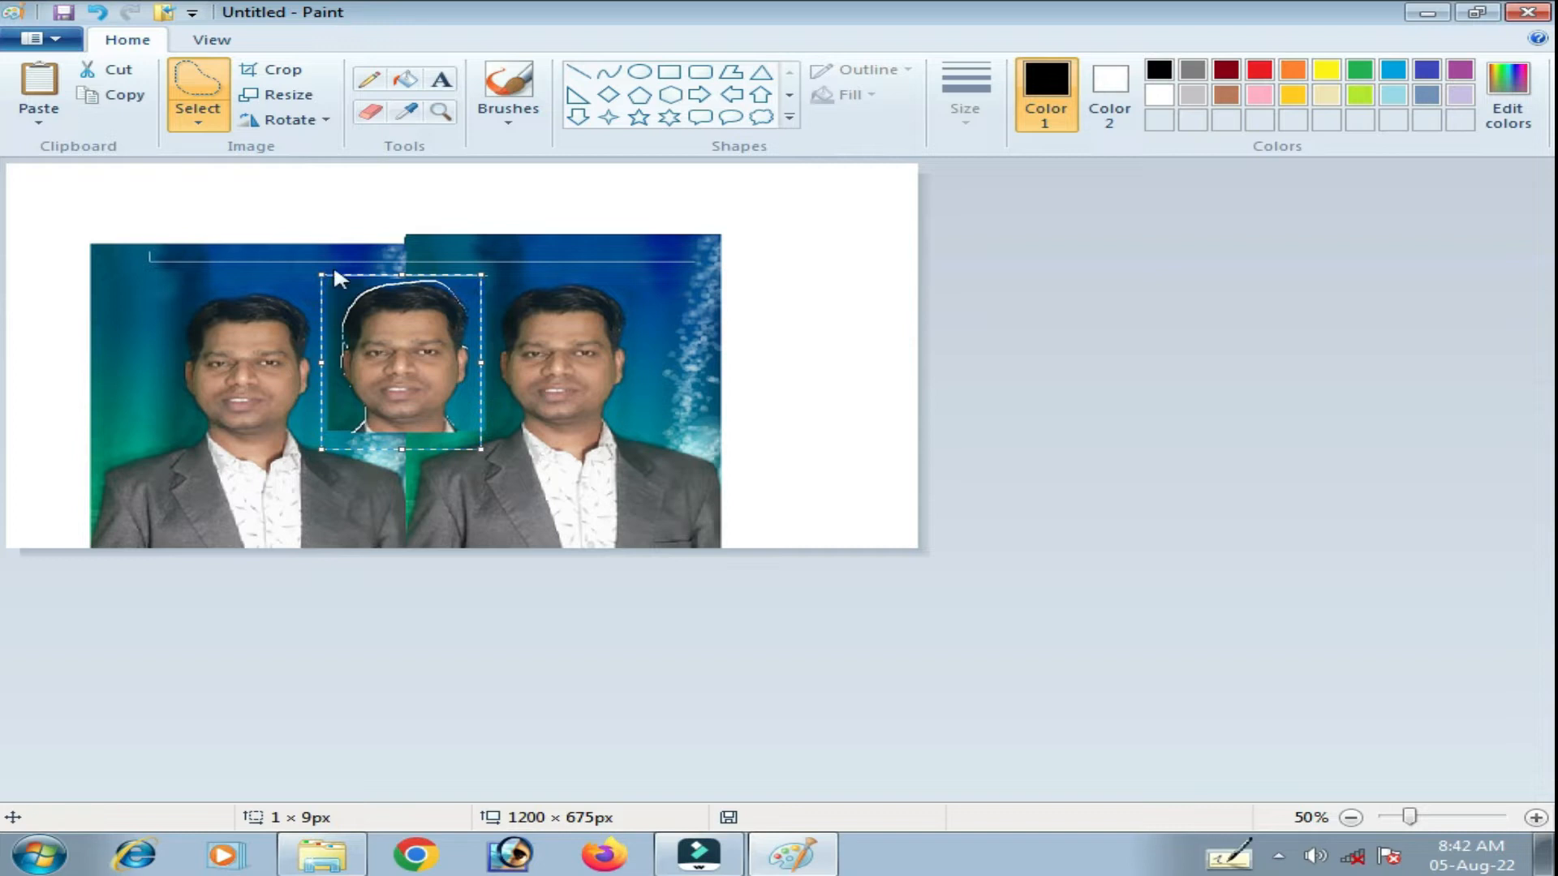
{"action": "left_click", "coordinate": [198, 120]}
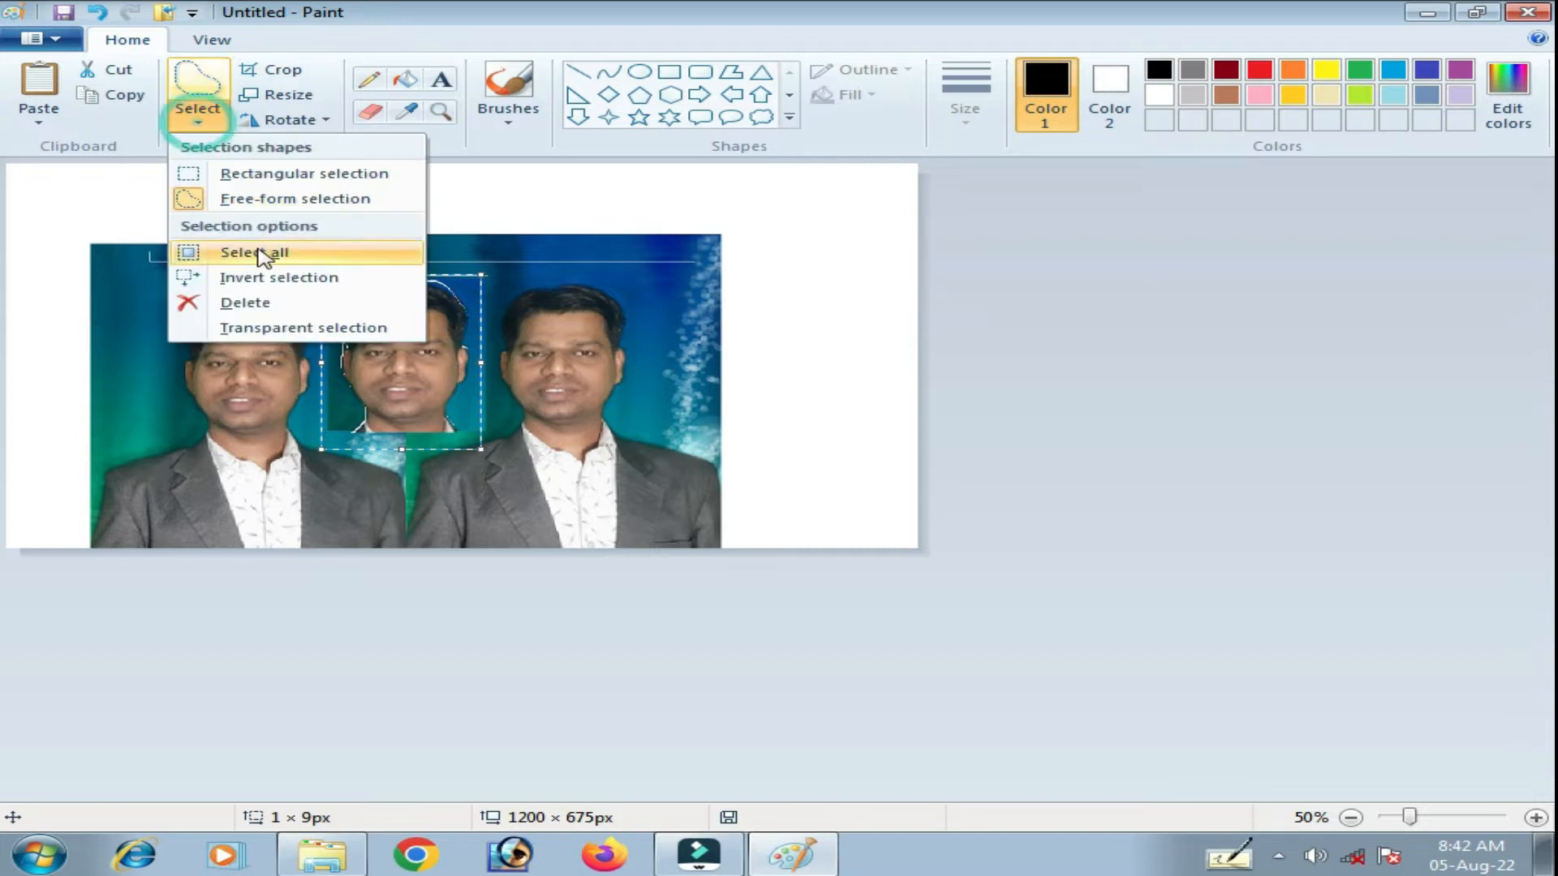
{"action": "left_click", "coordinate": [275, 280]}
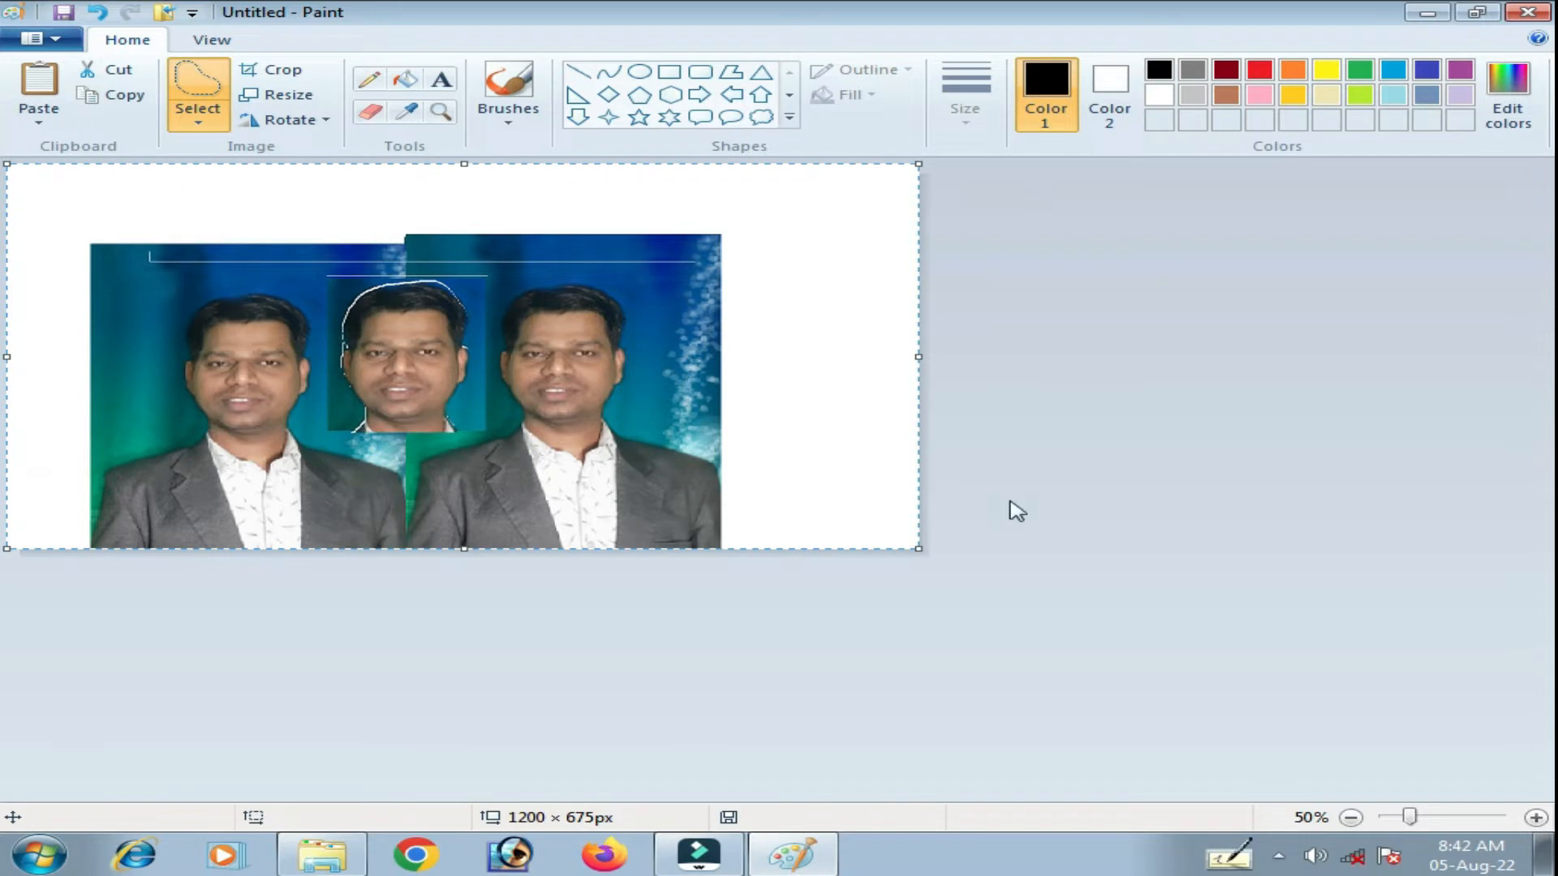
- Shift the area around the middle head slightly and delete it, and undo both changes
{"action": "mouse_move", "coordinate": [581, 410]}
{"action": "left_mouse_down"}
{"action": "mouse_move", "coordinate": [653, 406]}
{"action": "mouse_move", "coordinate": [690, 548]}
{"action": "mouse_move", "coordinate": [466, 703]}
{"action": "mouse_move", "coordinate": [678, 438]}
{"action": "mouse_move", "coordinate": [428, 661]}
{"action": "mouse_move", "coordinate": [707, 398]}
{"action": "mouse_move", "coordinate": [577, 426]}
{"action": "mouse_move", "coordinate": [589, 418]}
{"action": "left_mouse_up"}
{"action": "key", "text": "ctrl+a"}
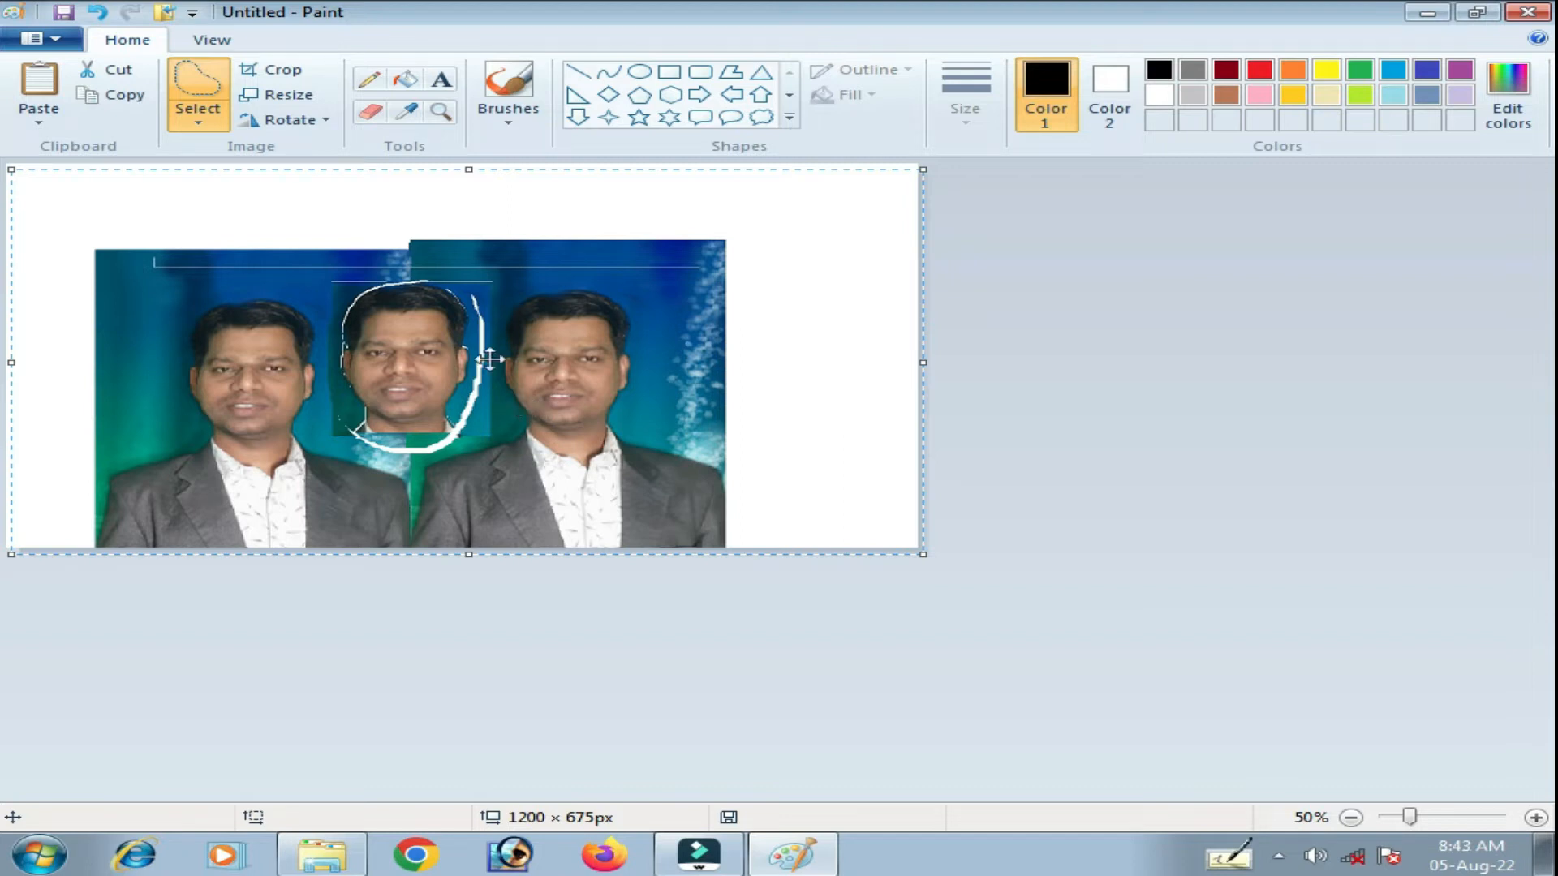
{"action": "left_click", "coordinate": [198, 123]}
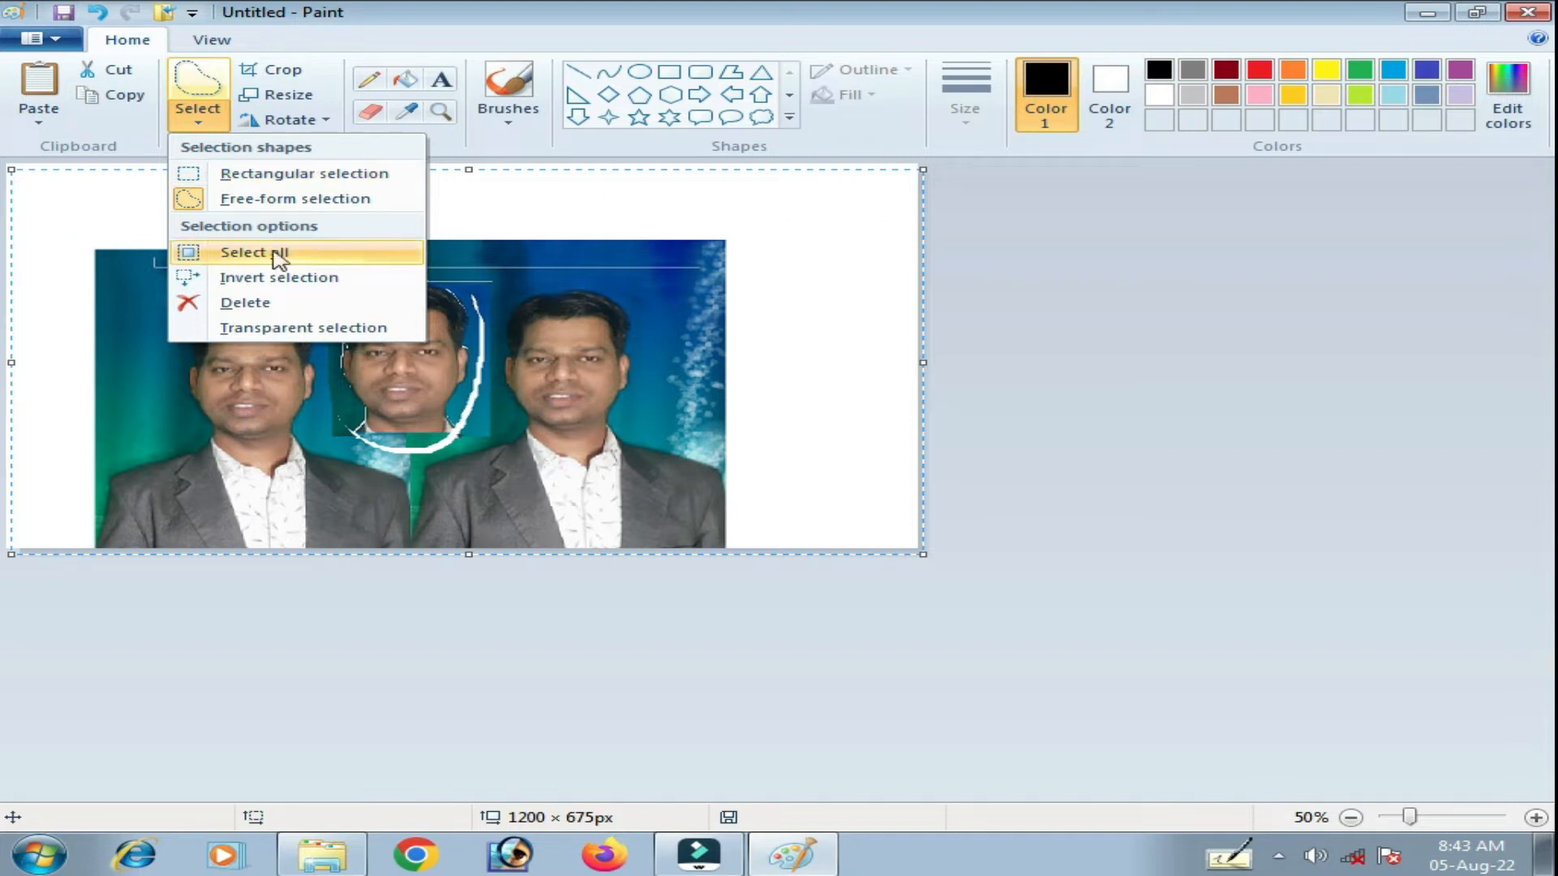
{"action": "left_click", "coordinate": [262, 304]}
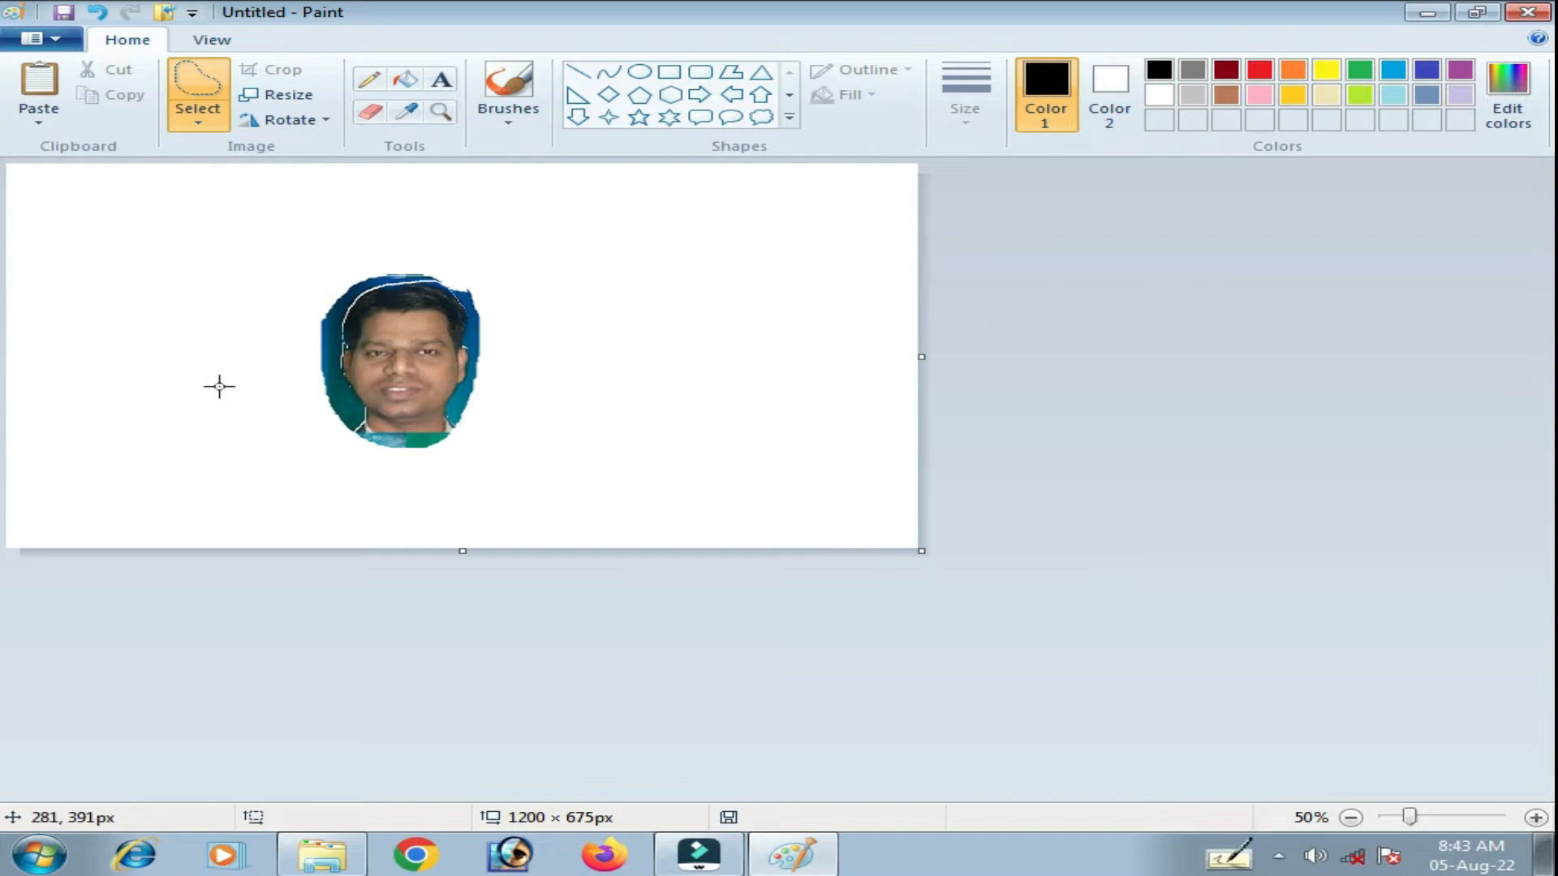
{"action": "key", "text": "ctrl+z"}
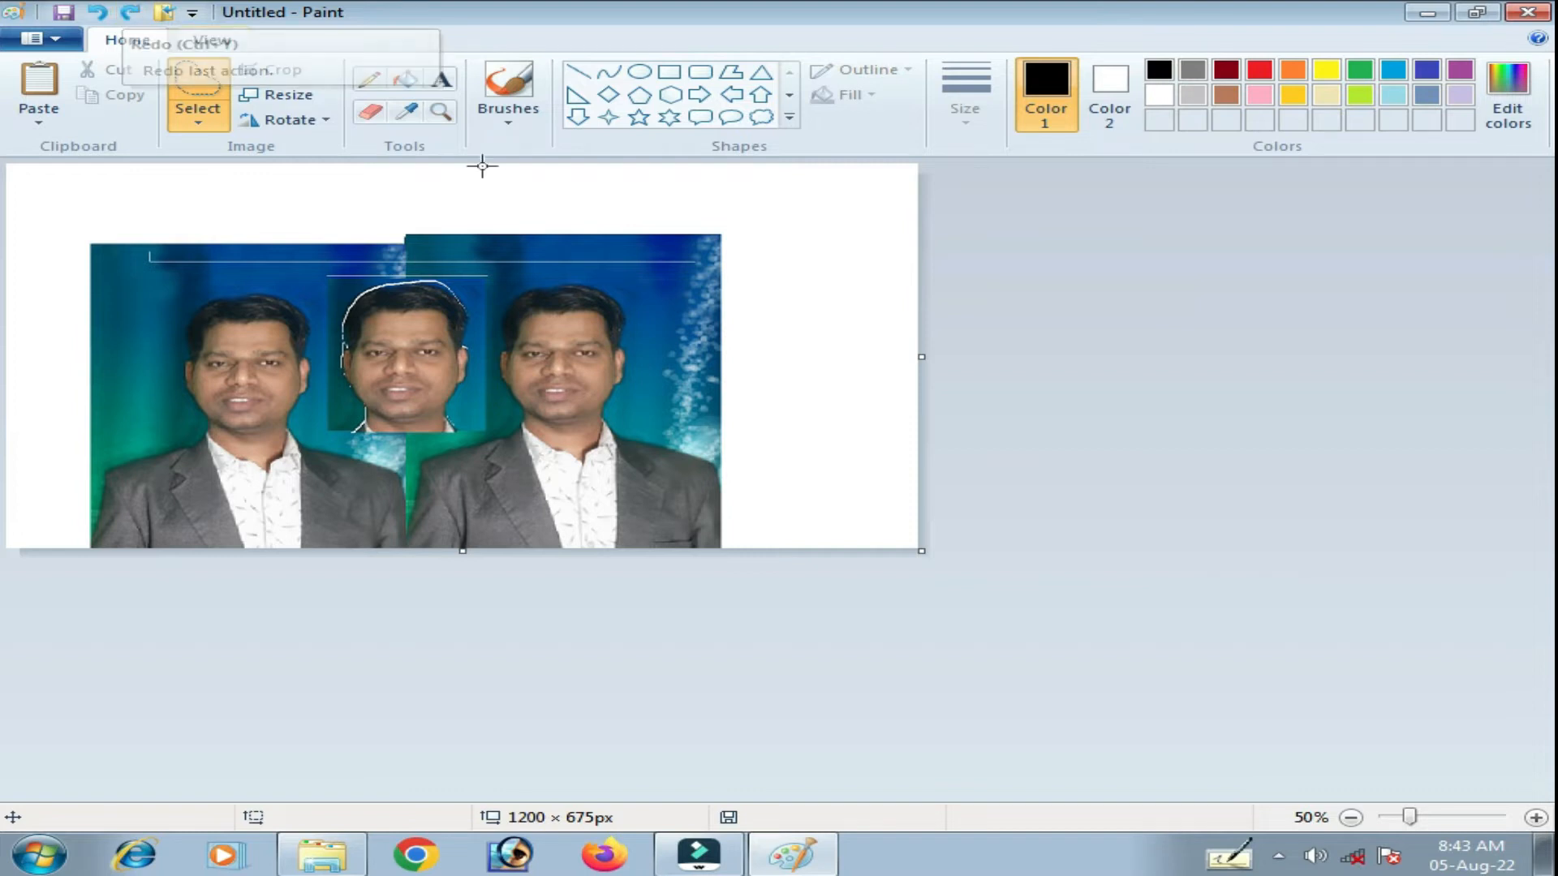
- Delete a rectangular selection of about 213 × 289 px around the middle head, and undo the deletion
{"action": "left_click", "coordinate": [201, 124]}
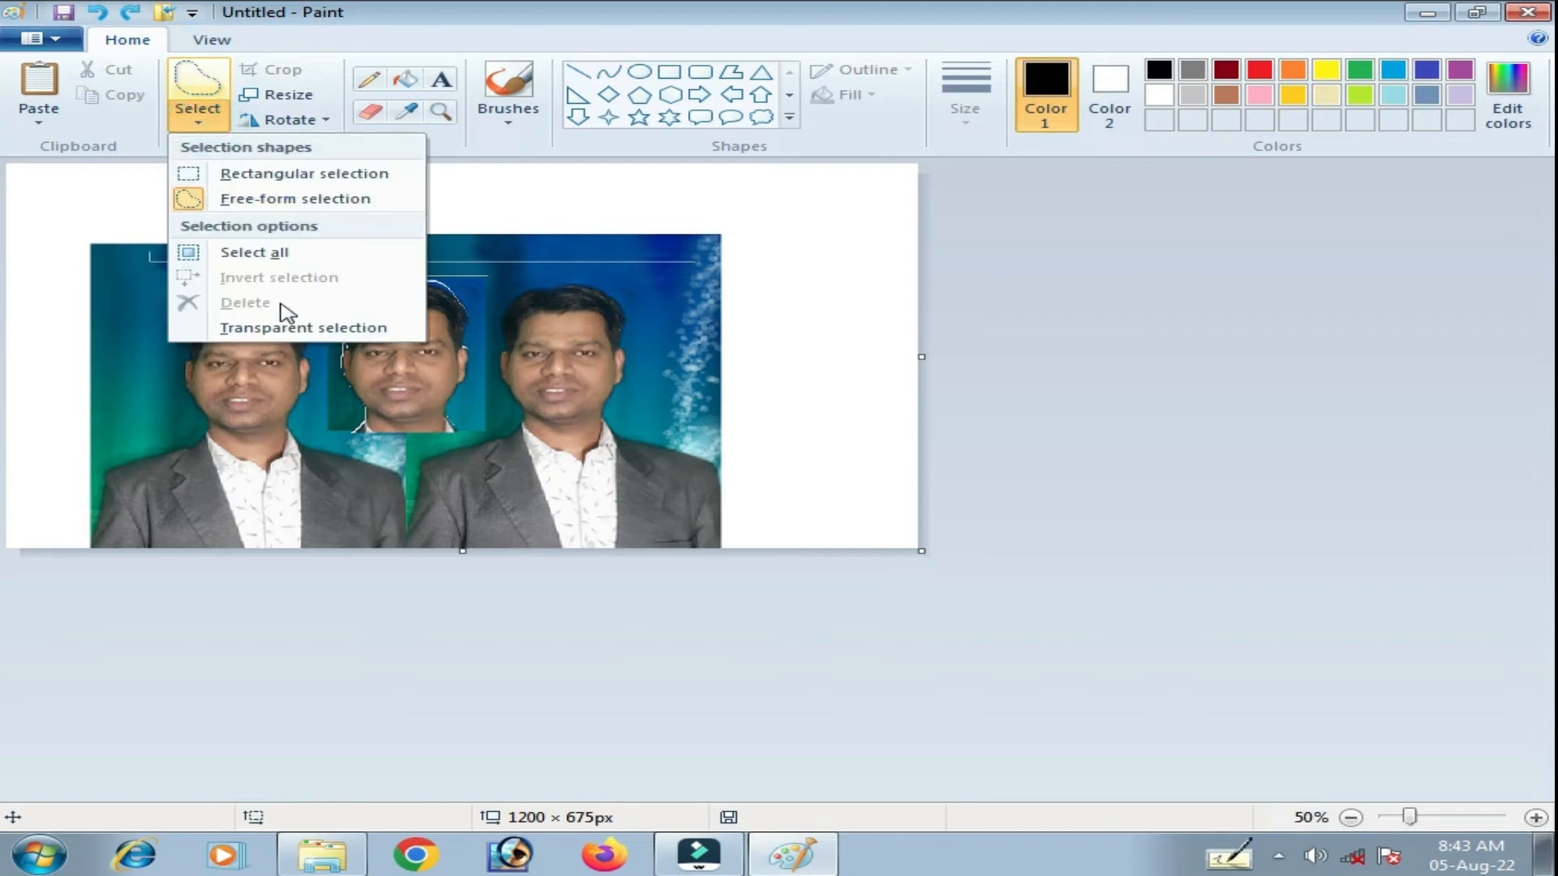
{"action": "left_click", "coordinate": [236, 172]}
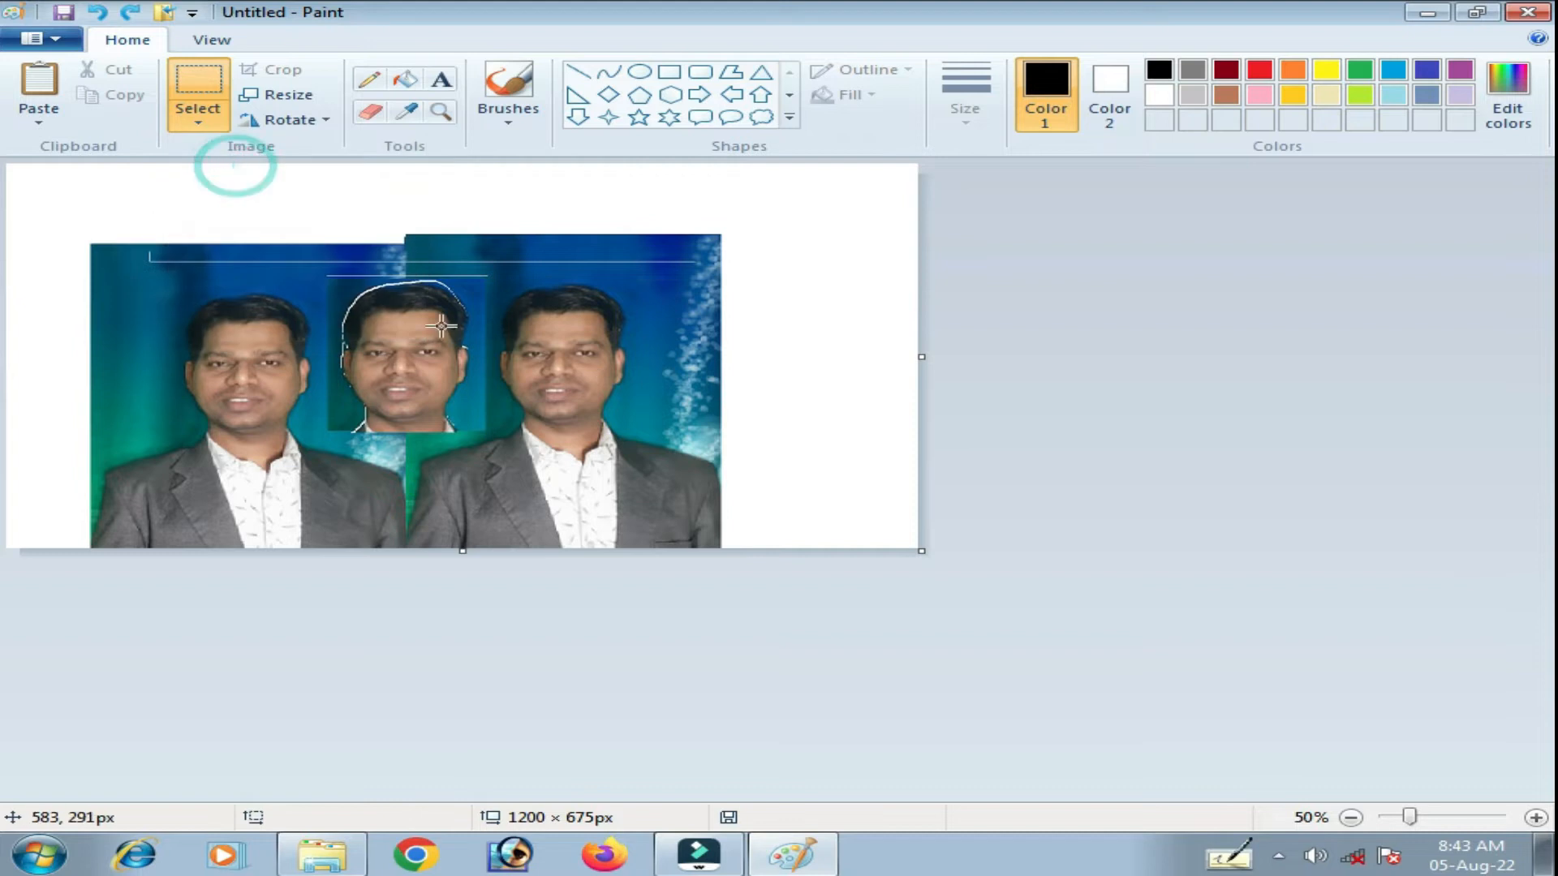
{"action": "left_click_drag", "start_coordinate": [329, 269], "coordinate": [488, 434]}
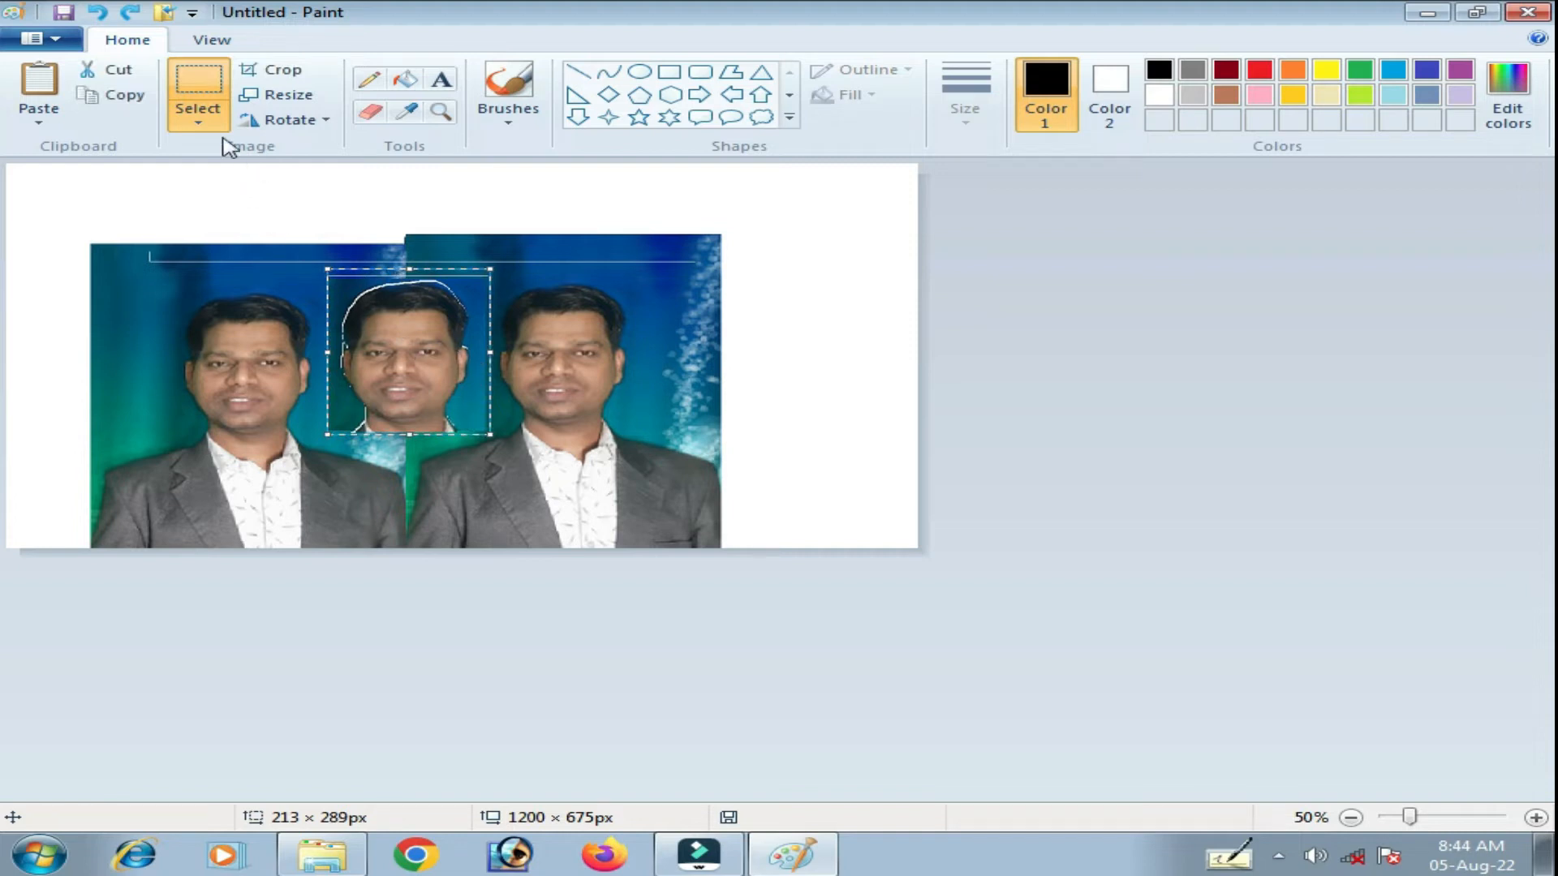
{"action": "left_click", "coordinate": [198, 120]}
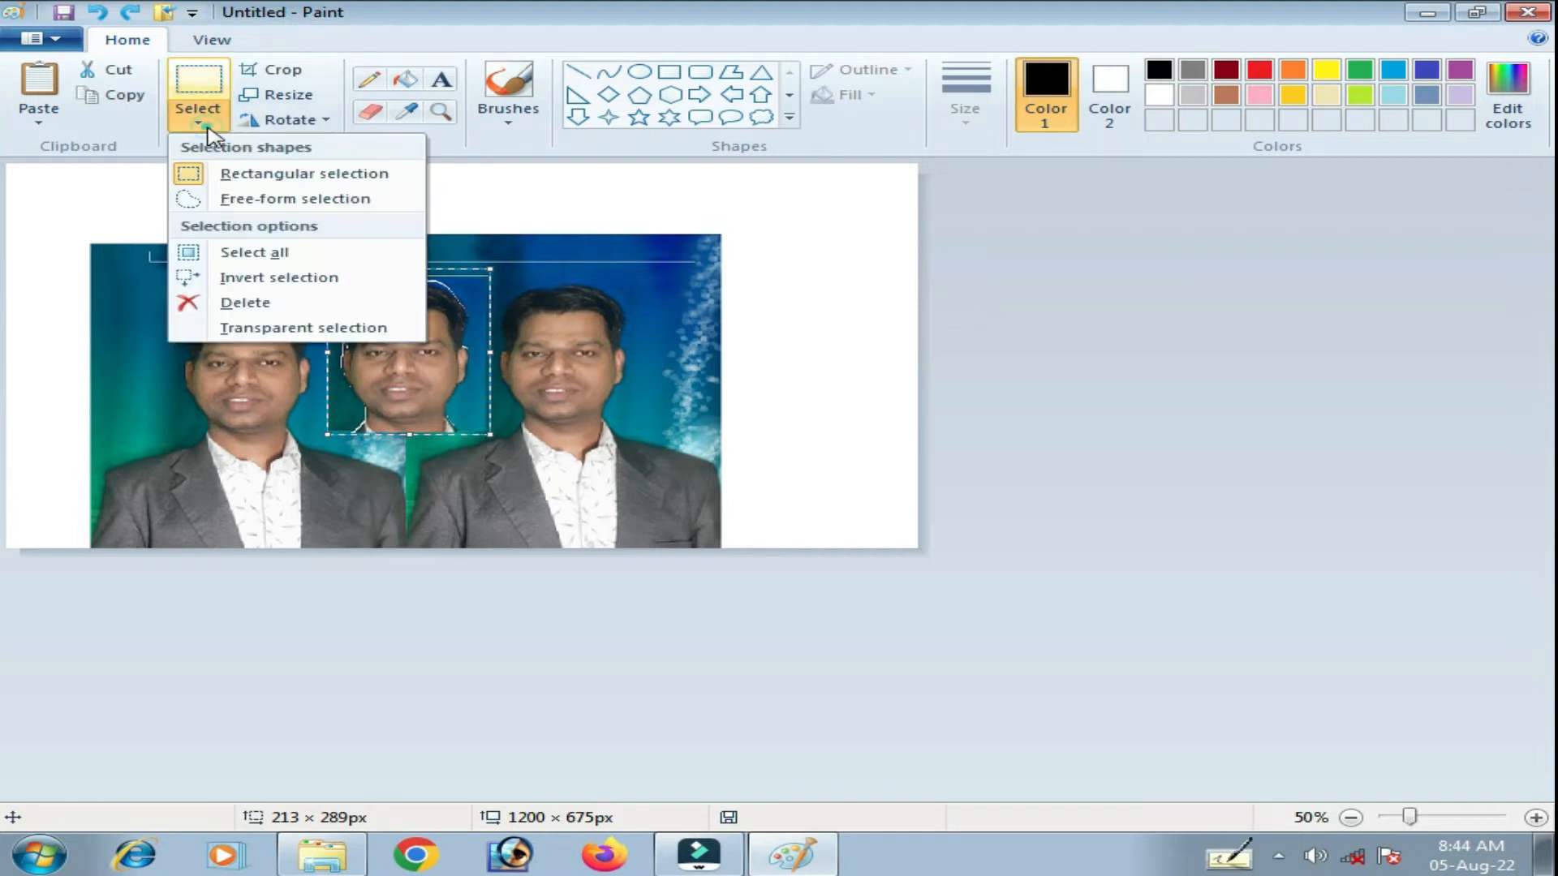
{"action": "left_click", "coordinate": [245, 302]}
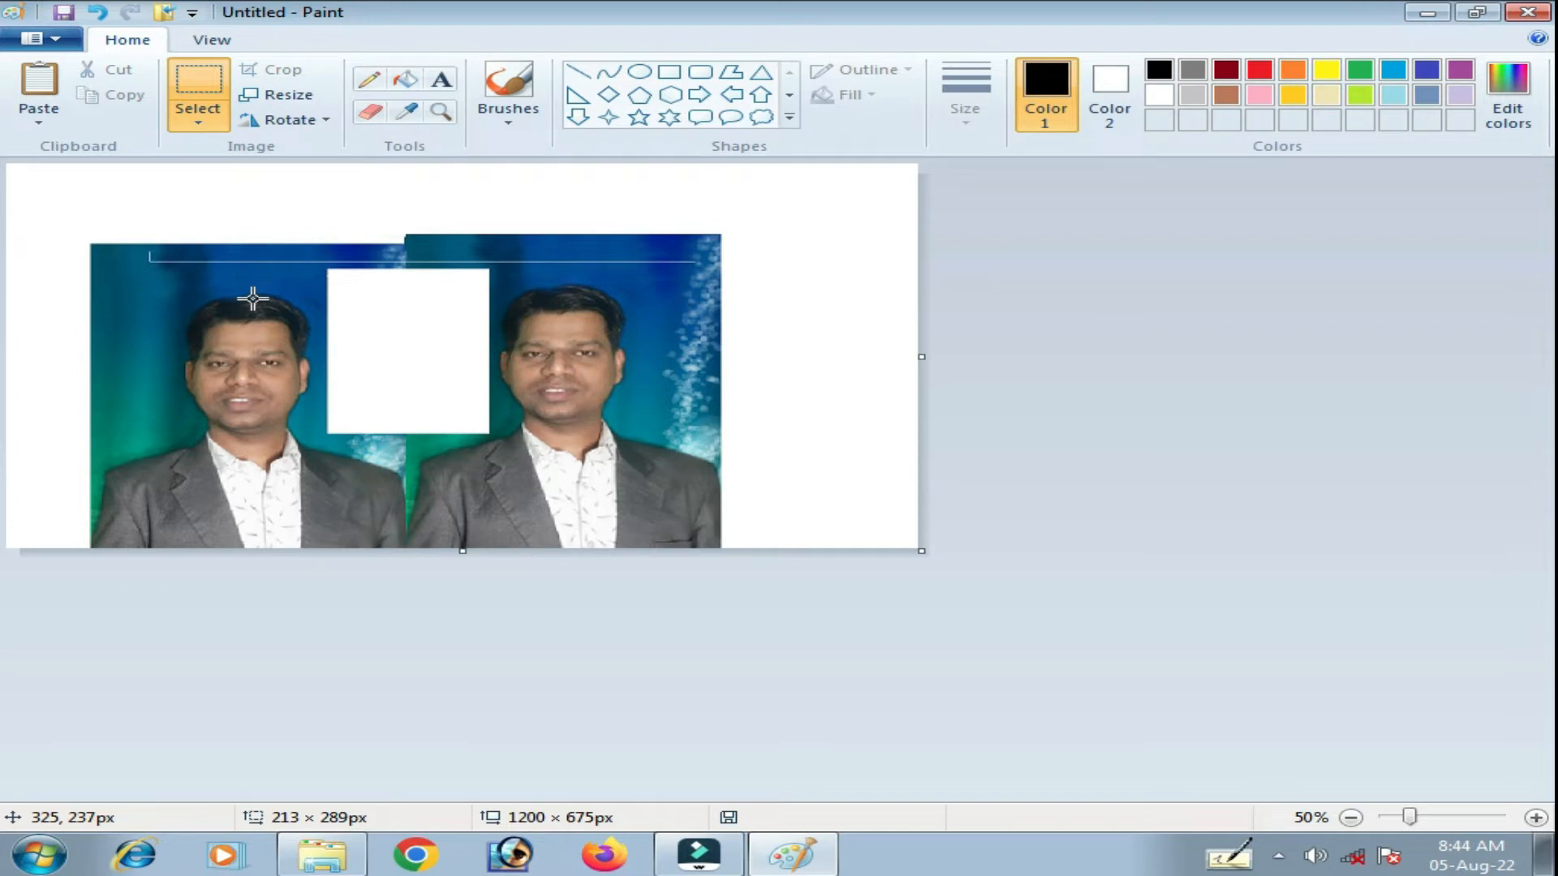
{"action": "key", "text": "ctrl+z"}
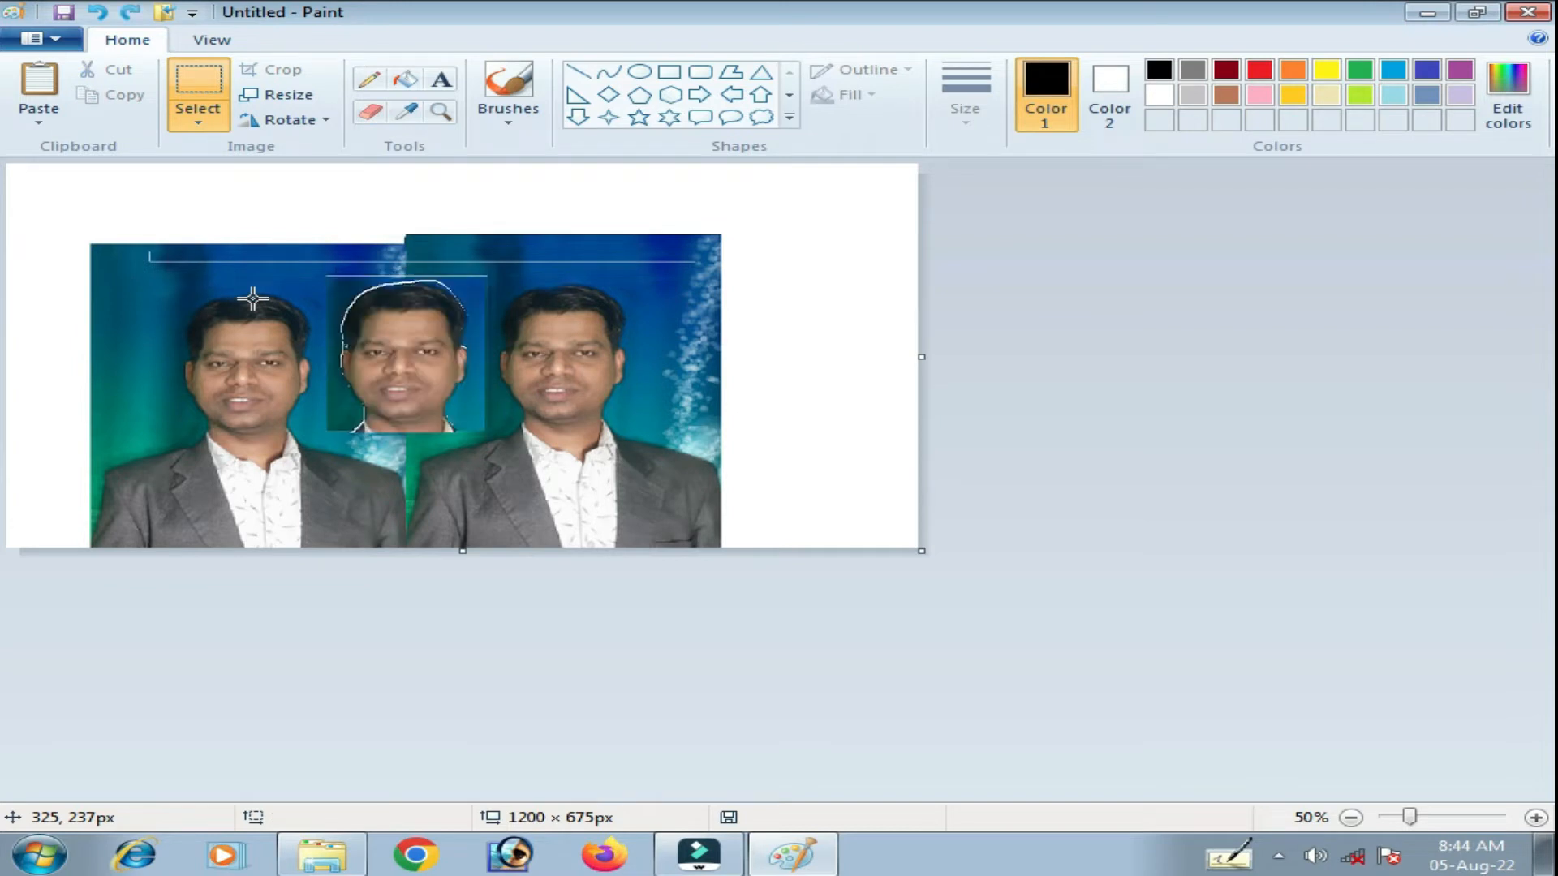
- Select all the photos together with one rectangular selection and delete them from the canvas
{"action": "left_click", "coordinate": [198, 120]}
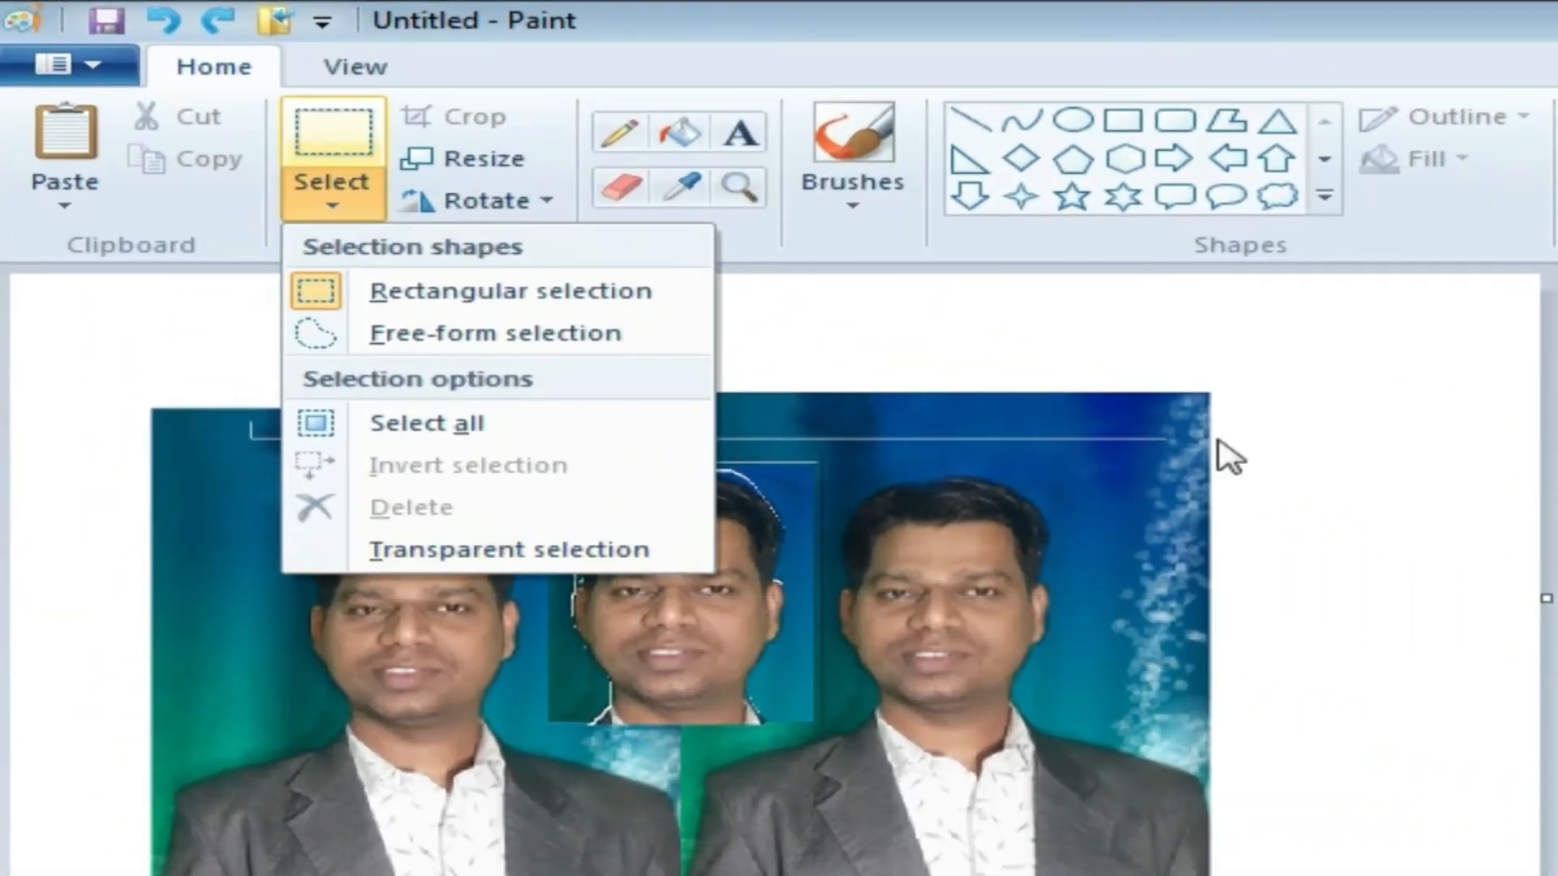
{"action": "left_click", "coordinate": [1298, 430]}
{"action": "left_click", "coordinate": [337, 158]}
{"action": "left_click_drag", "start_coordinate": [126, 378], "coordinate": [1279, 875]}
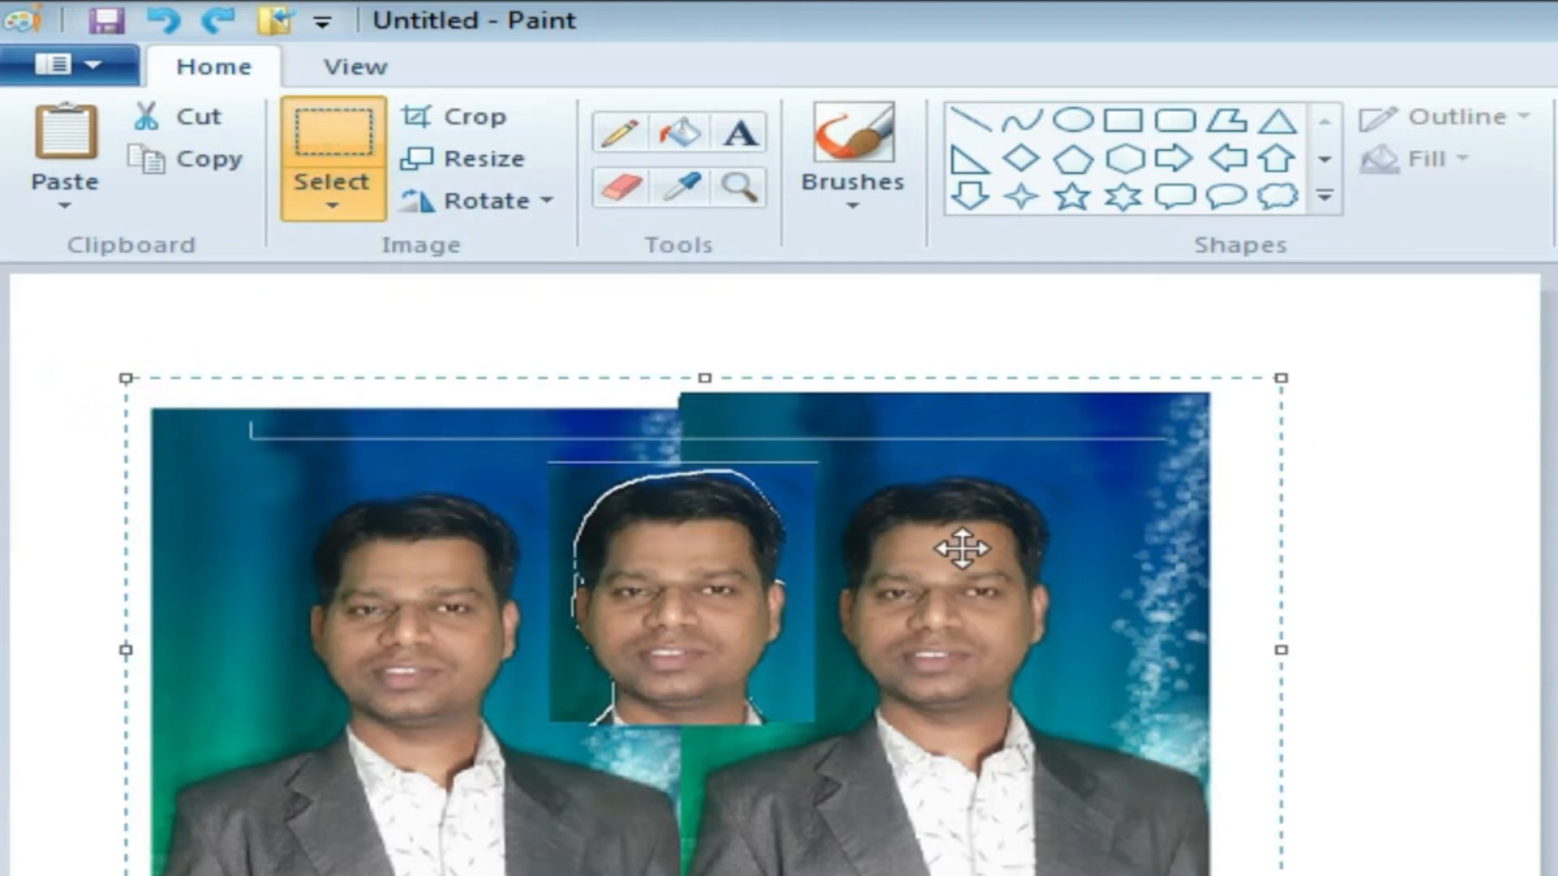
{"action": "left_click", "coordinate": [333, 213]}
{"action": "left_click", "coordinate": [430, 507]}
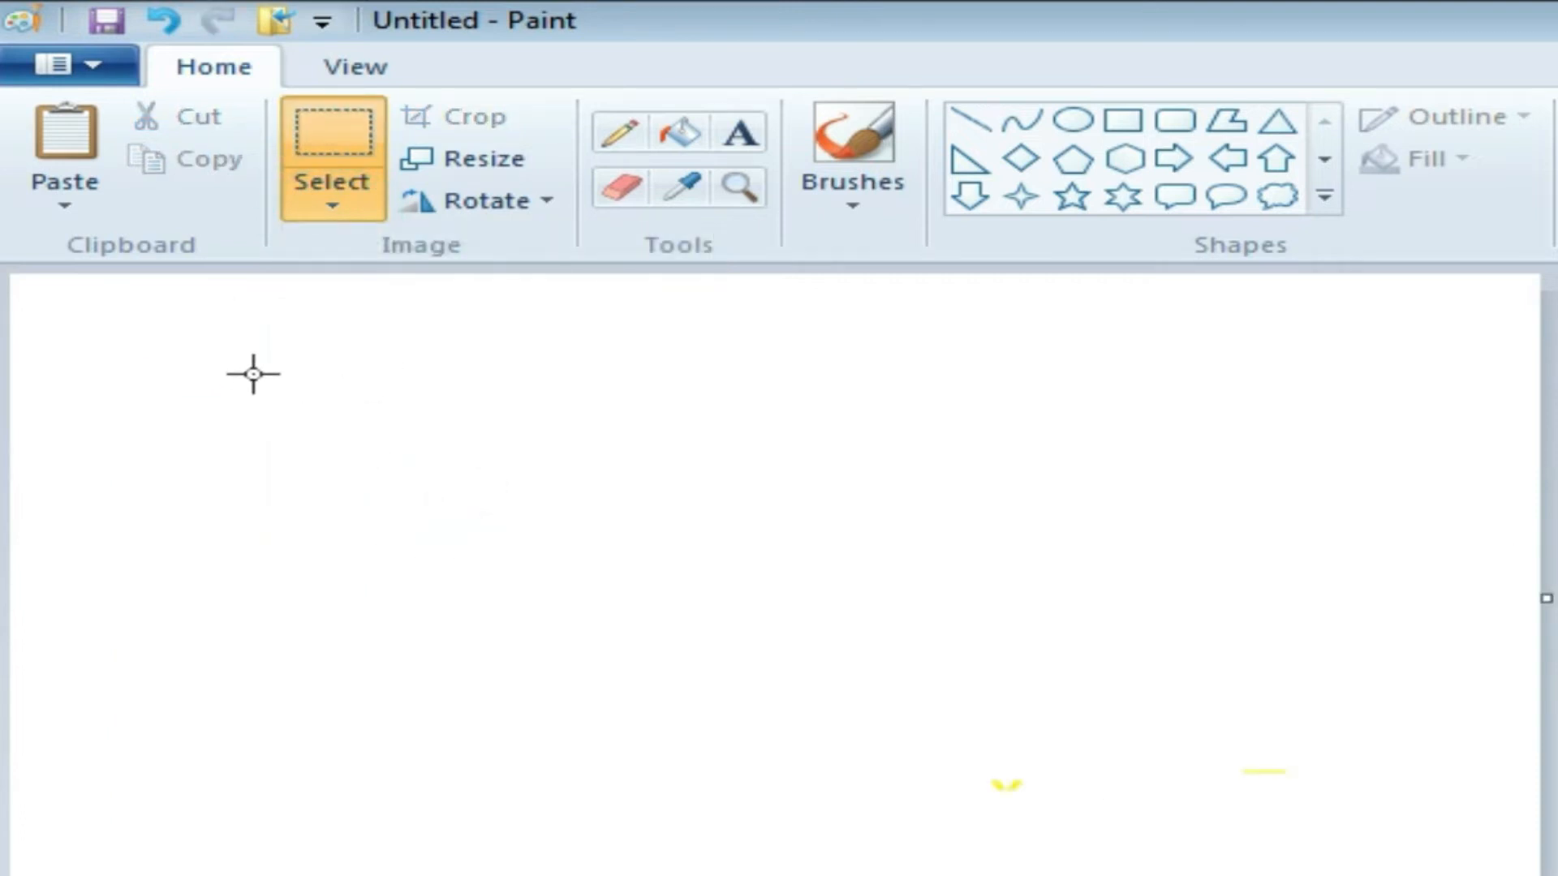
{"action": "left_click", "coordinate": [333, 204]}
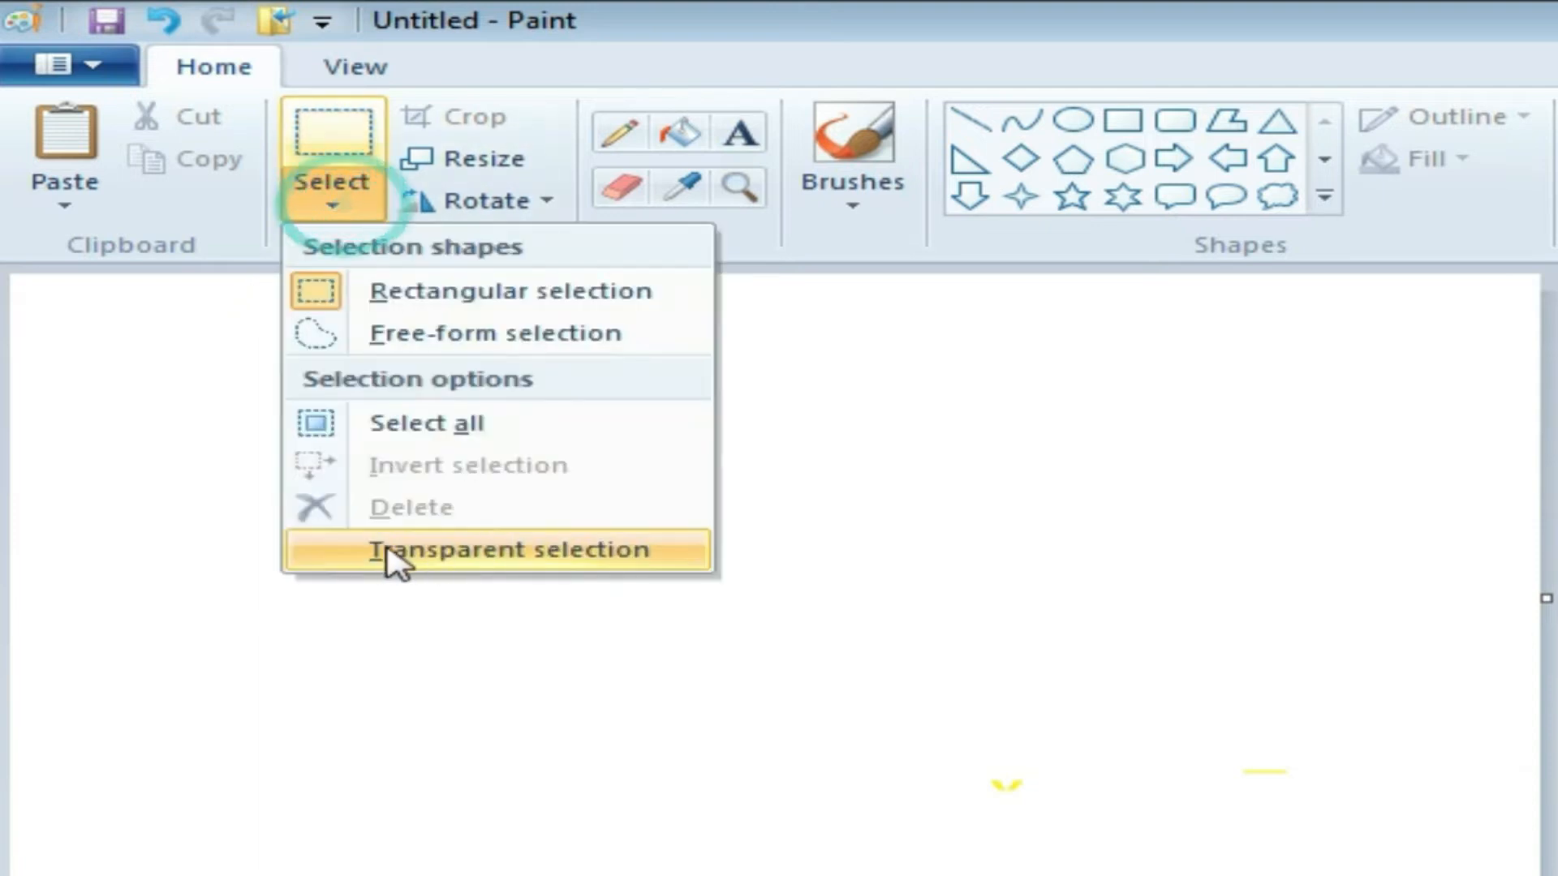
{"action": "left_click", "coordinate": [1021, 514]}
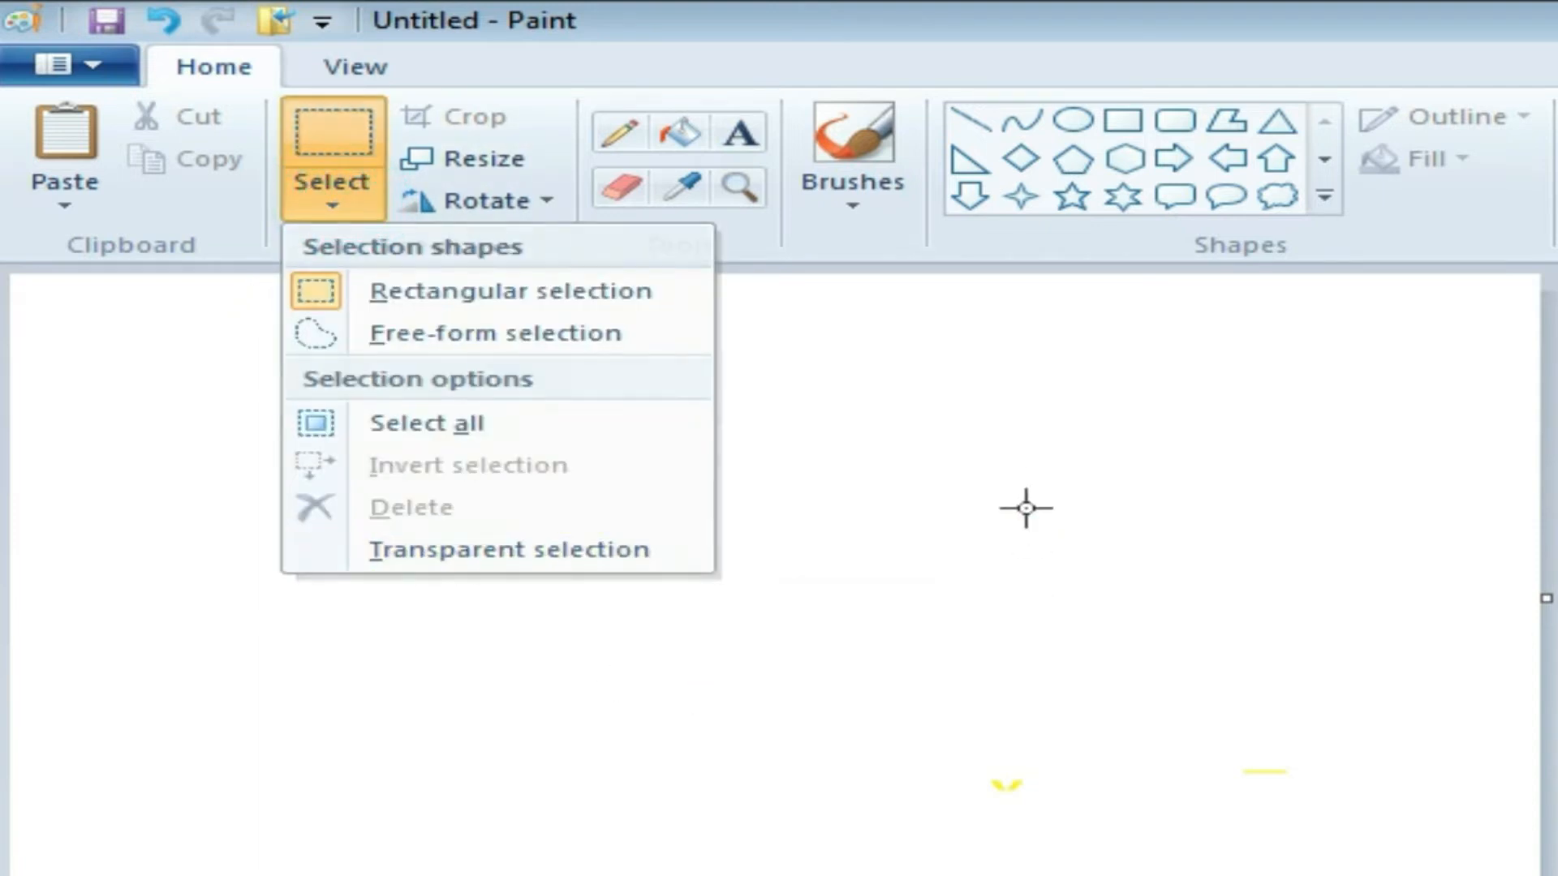
{"action": "left_click", "coordinate": [1025, 508]}
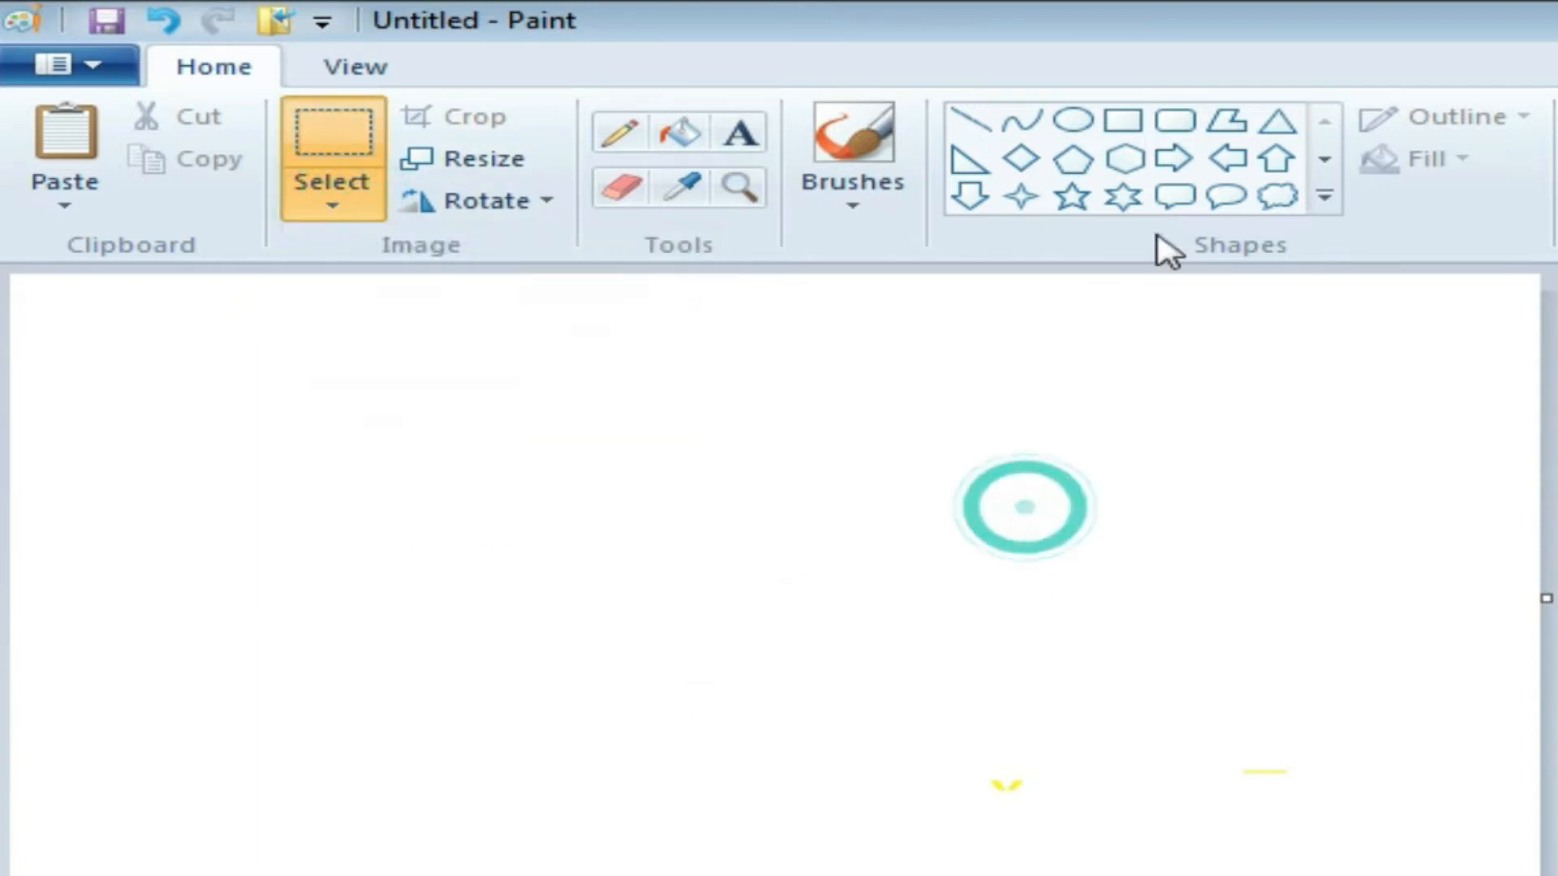
- Draw a yellow ellipse outline of about 445 × 527 px and position it in the left half of the canvas
{"action": "left_click", "coordinate": [1072, 122]}
{"action": "left_click_drag", "start_coordinate": [239, 361], "coordinate": [808, 869]}
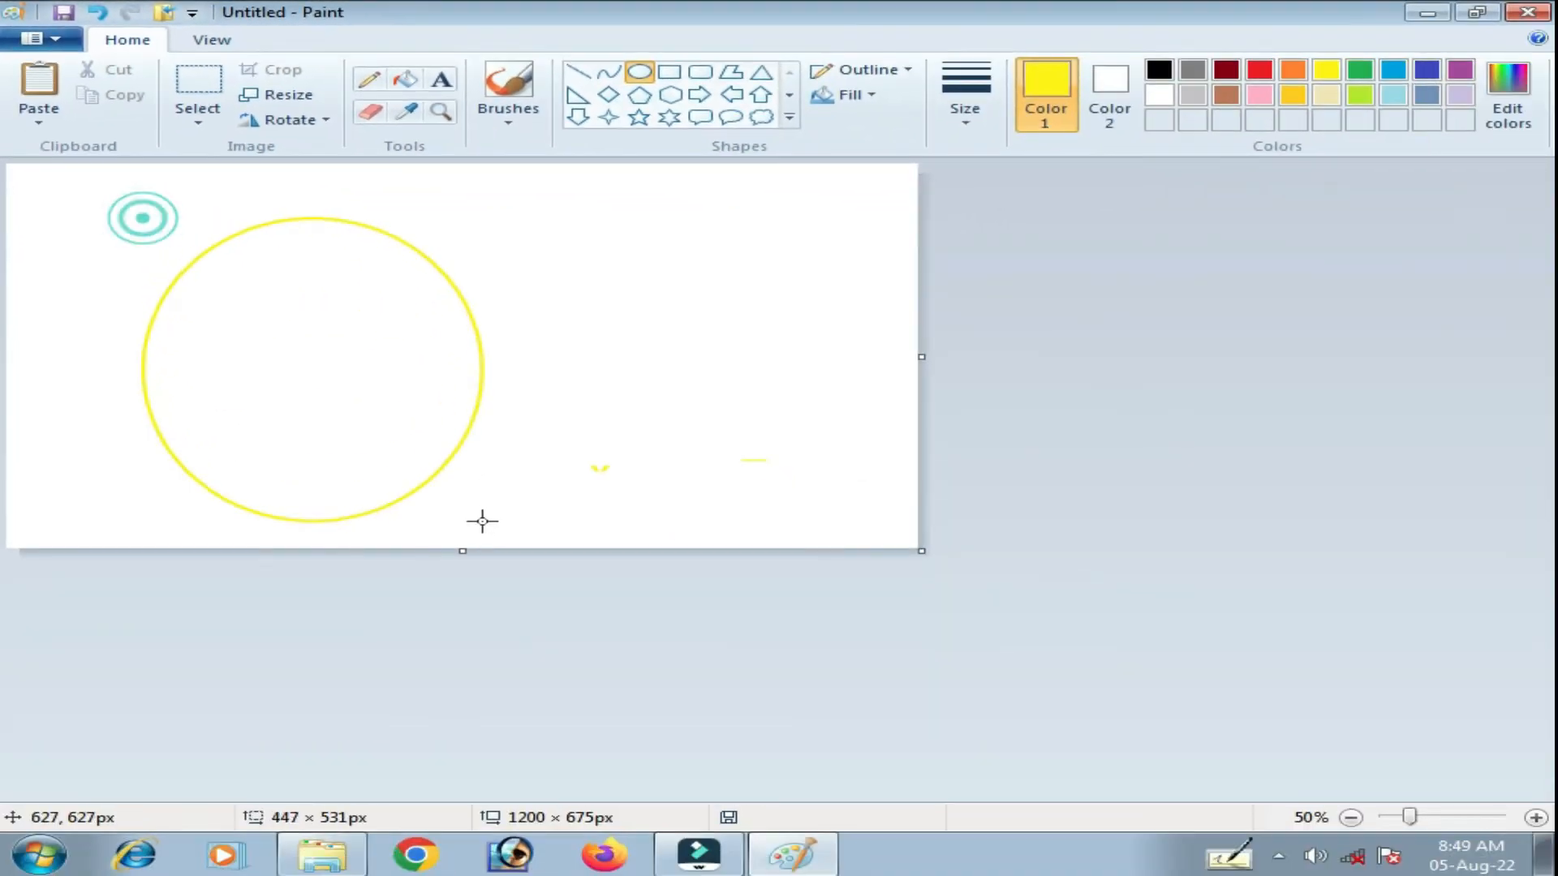
{"action": "left_click_drag", "start_coordinate": [482, 521], "coordinate": [480, 517]}
{"action": "left_click_drag", "start_coordinate": [299, 390], "coordinate": [267, 370]}
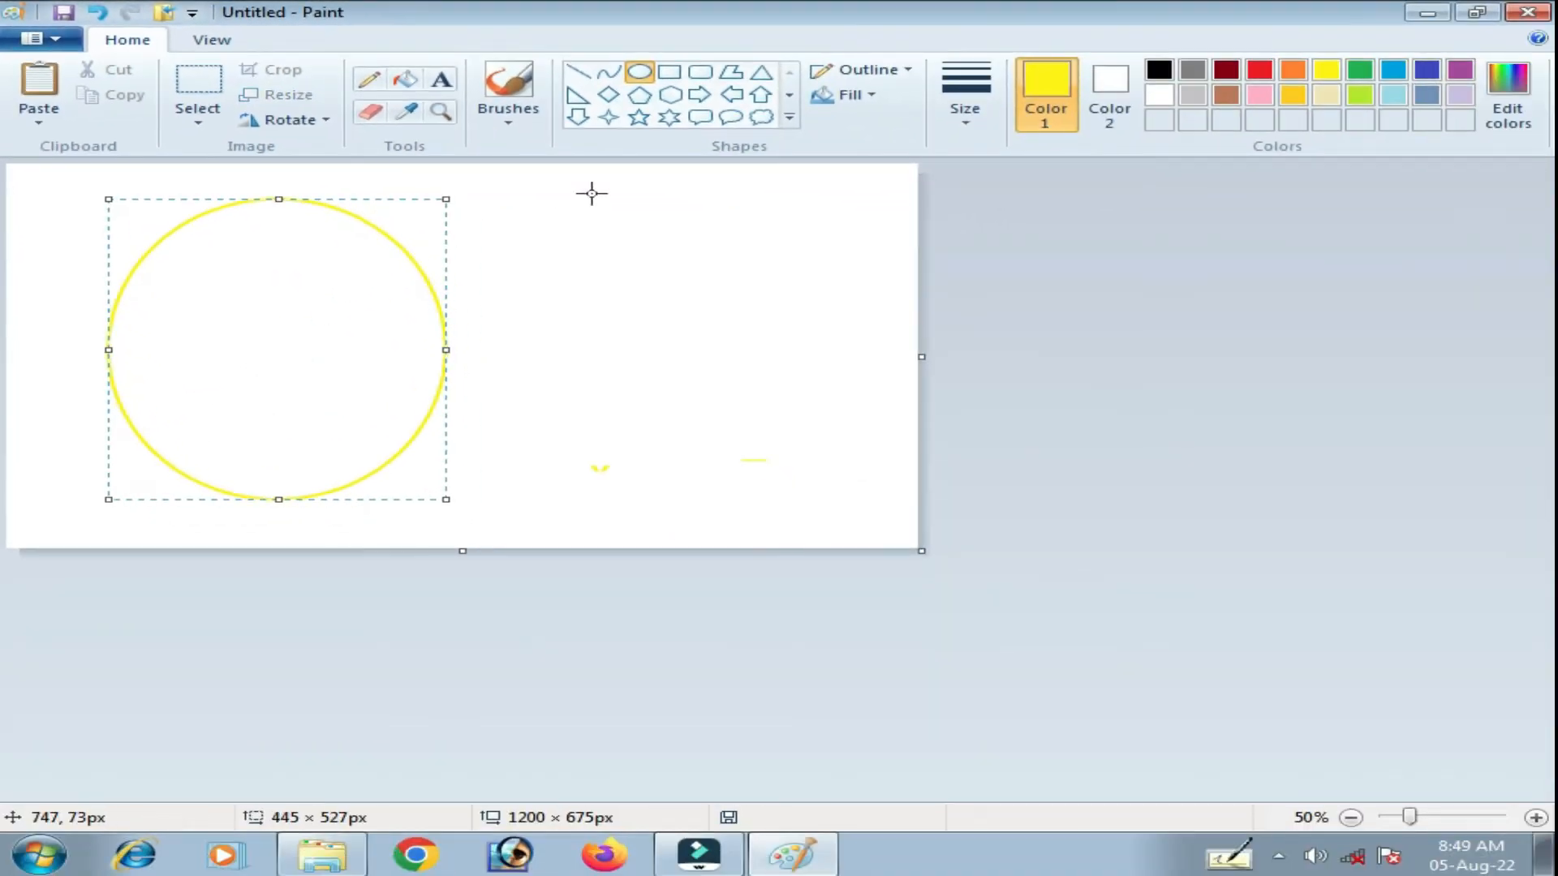
- Fill the inside of the yellow-outlined circle with red
{"action": "left_click", "coordinate": [405, 79]}
{"action": "left_click", "coordinate": [1260, 70]}
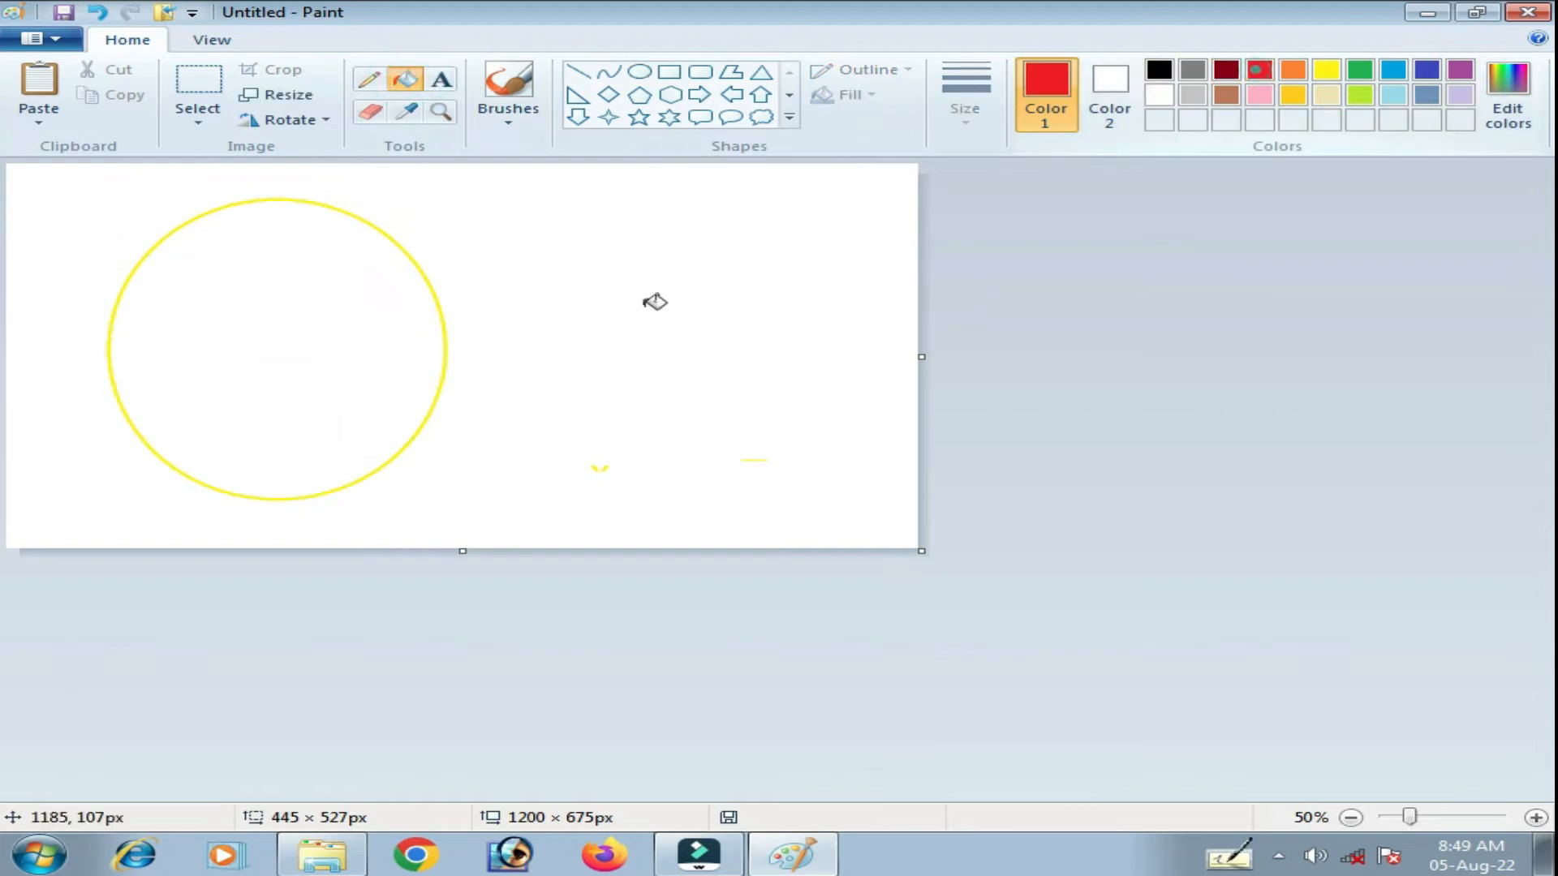
{"action": "left_click", "coordinate": [277, 343]}
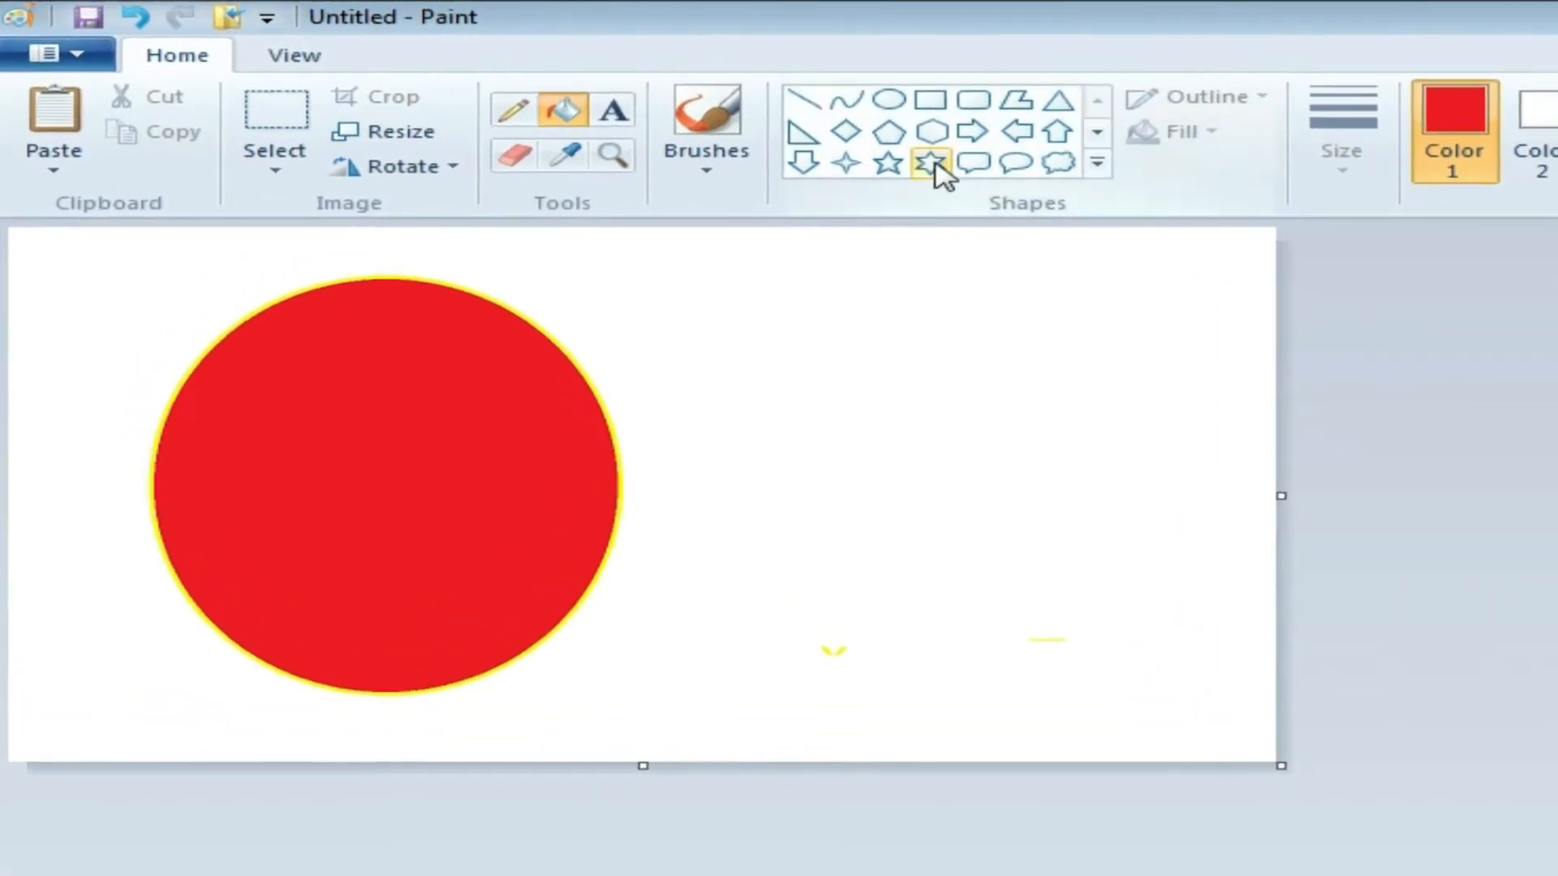
- Draw a six-point star beside the red circle, shrink it slightly, give it a light blue outline and position it
{"action": "left_click", "coordinate": [933, 166]}
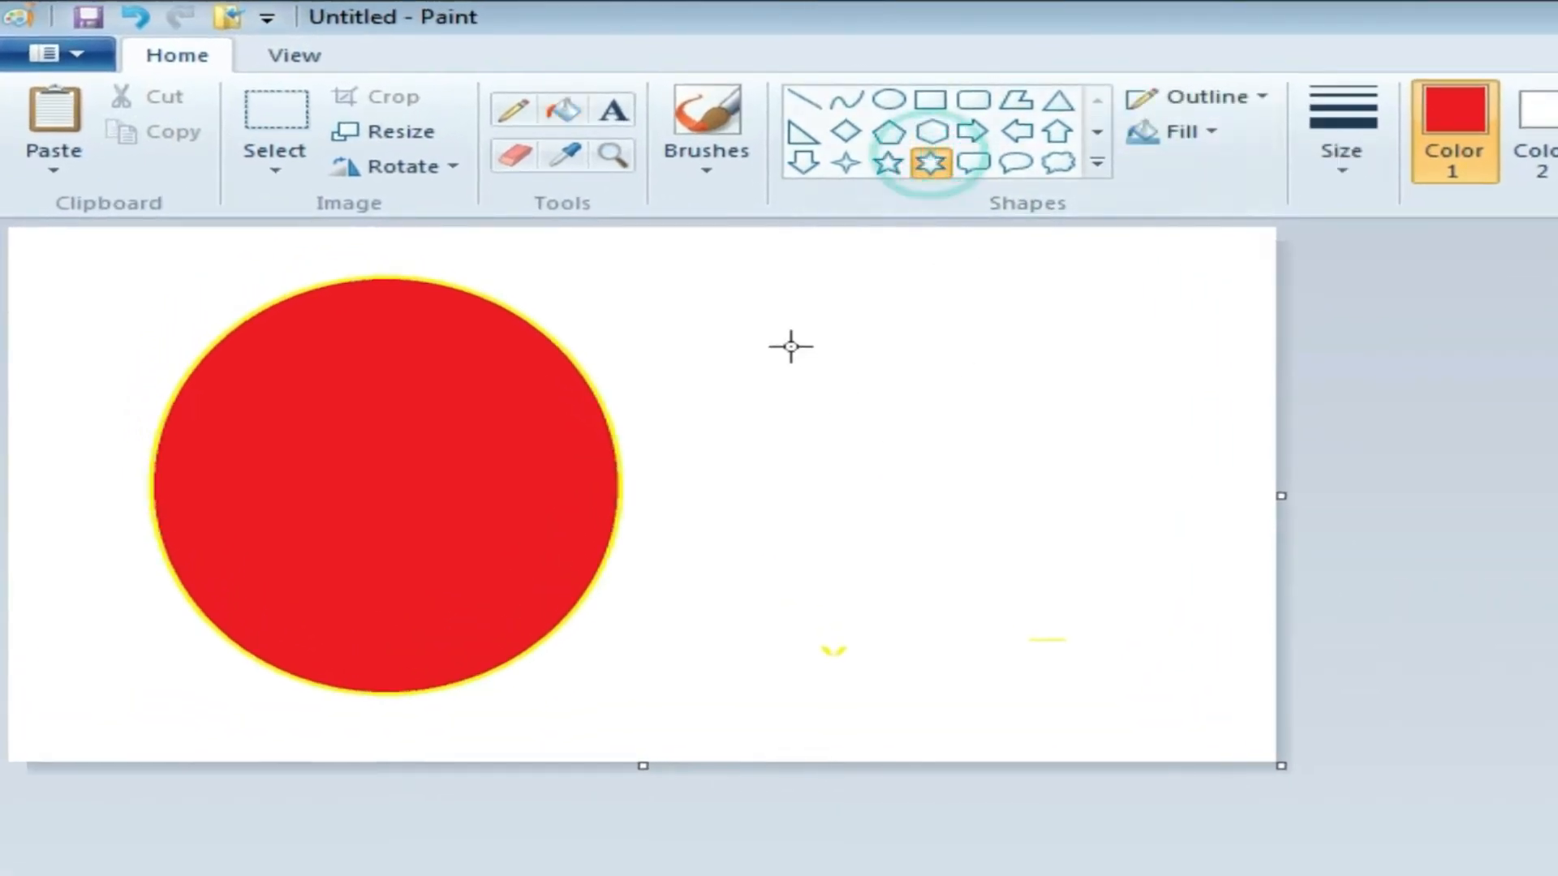
{"action": "left_click_drag", "start_coordinate": [826, 350], "coordinate": [1147, 643]}
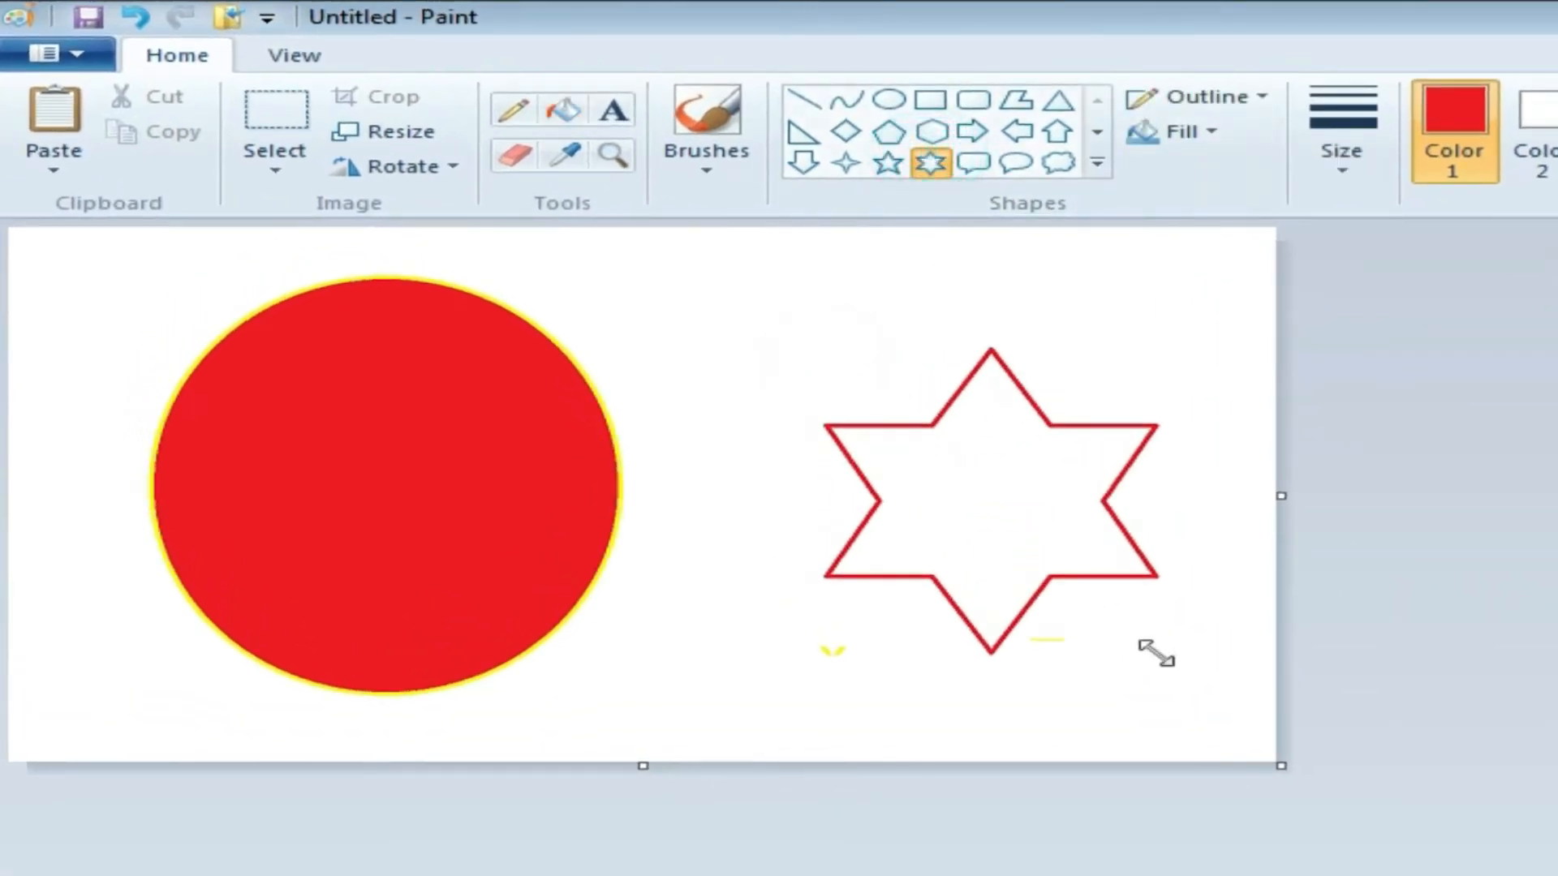
{"action": "left_click_drag", "start_coordinate": [984, 486], "coordinate": [938, 464]}
{"action": "left_click_drag", "start_coordinate": [1110, 630], "coordinate": [1055, 593]}
{"action": "left_click_drag", "start_coordinate": [898, 445], "coordinate": [903, 546]}
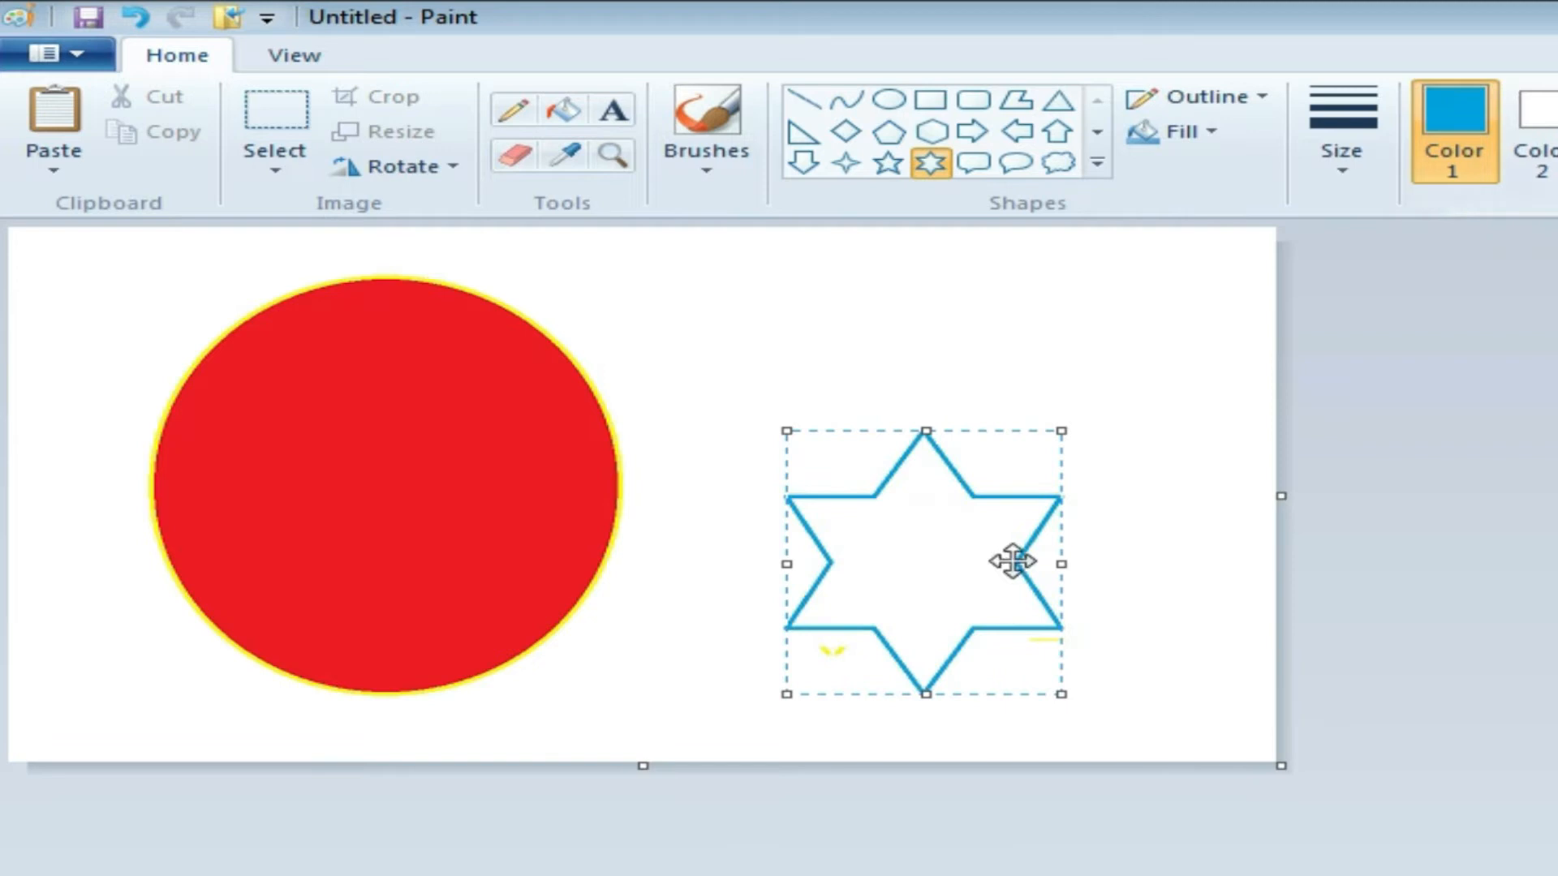
{"action": "left_click_drag", "start_coordinate": [941, 572], "coordinate": [929, 574]}
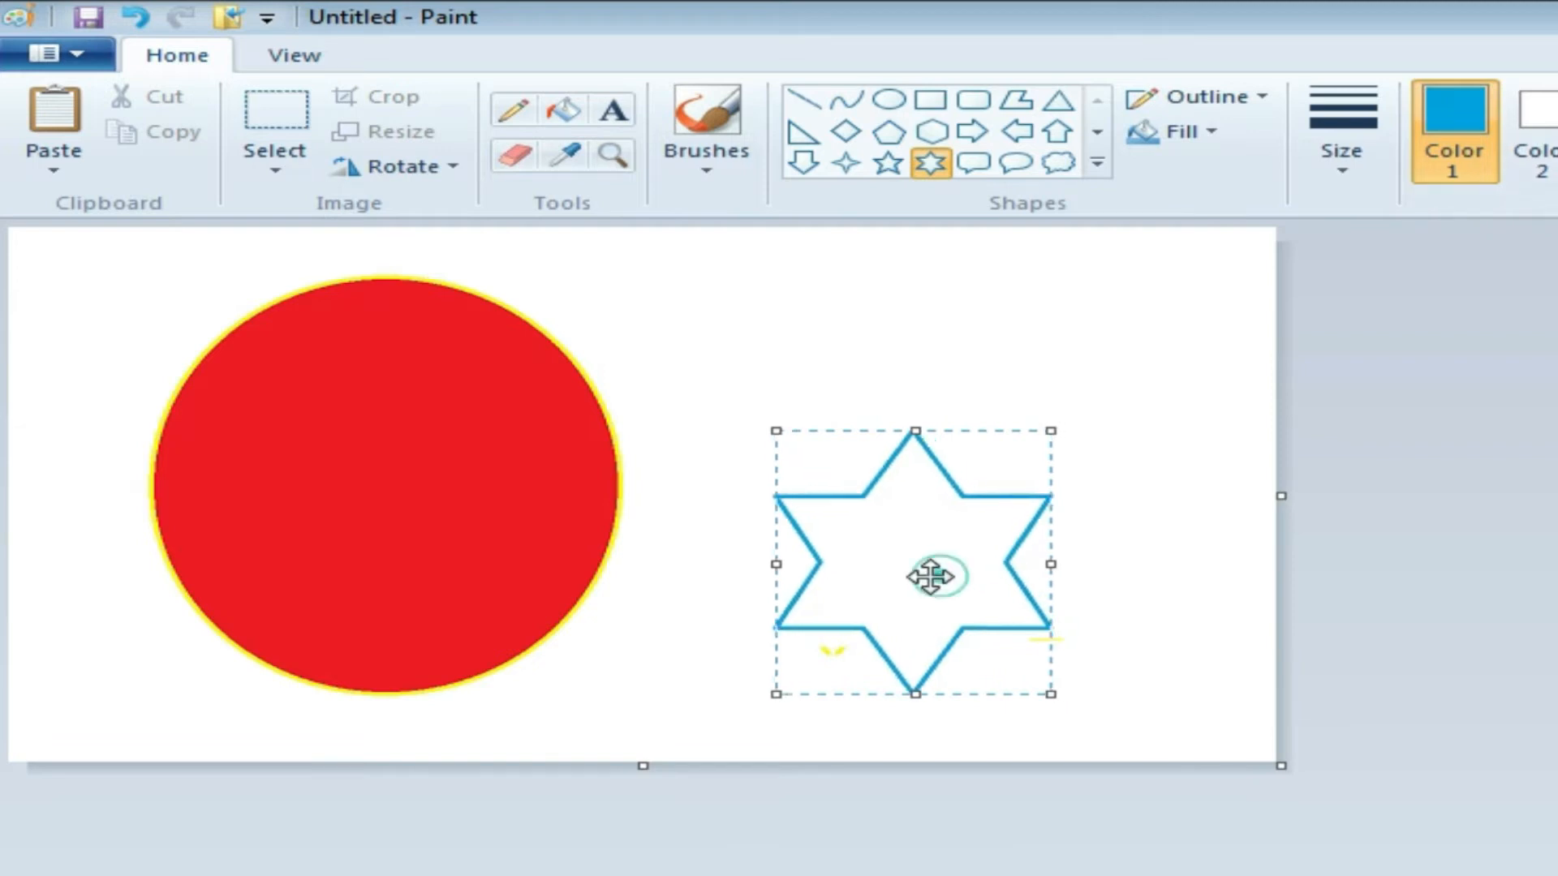
- Deselect the blue star outline and fill its inside with yellow
{"action": "left_click", "coordinate": [1027, 290]}
{"action": "left_click", "coordinate": [563, 109]}
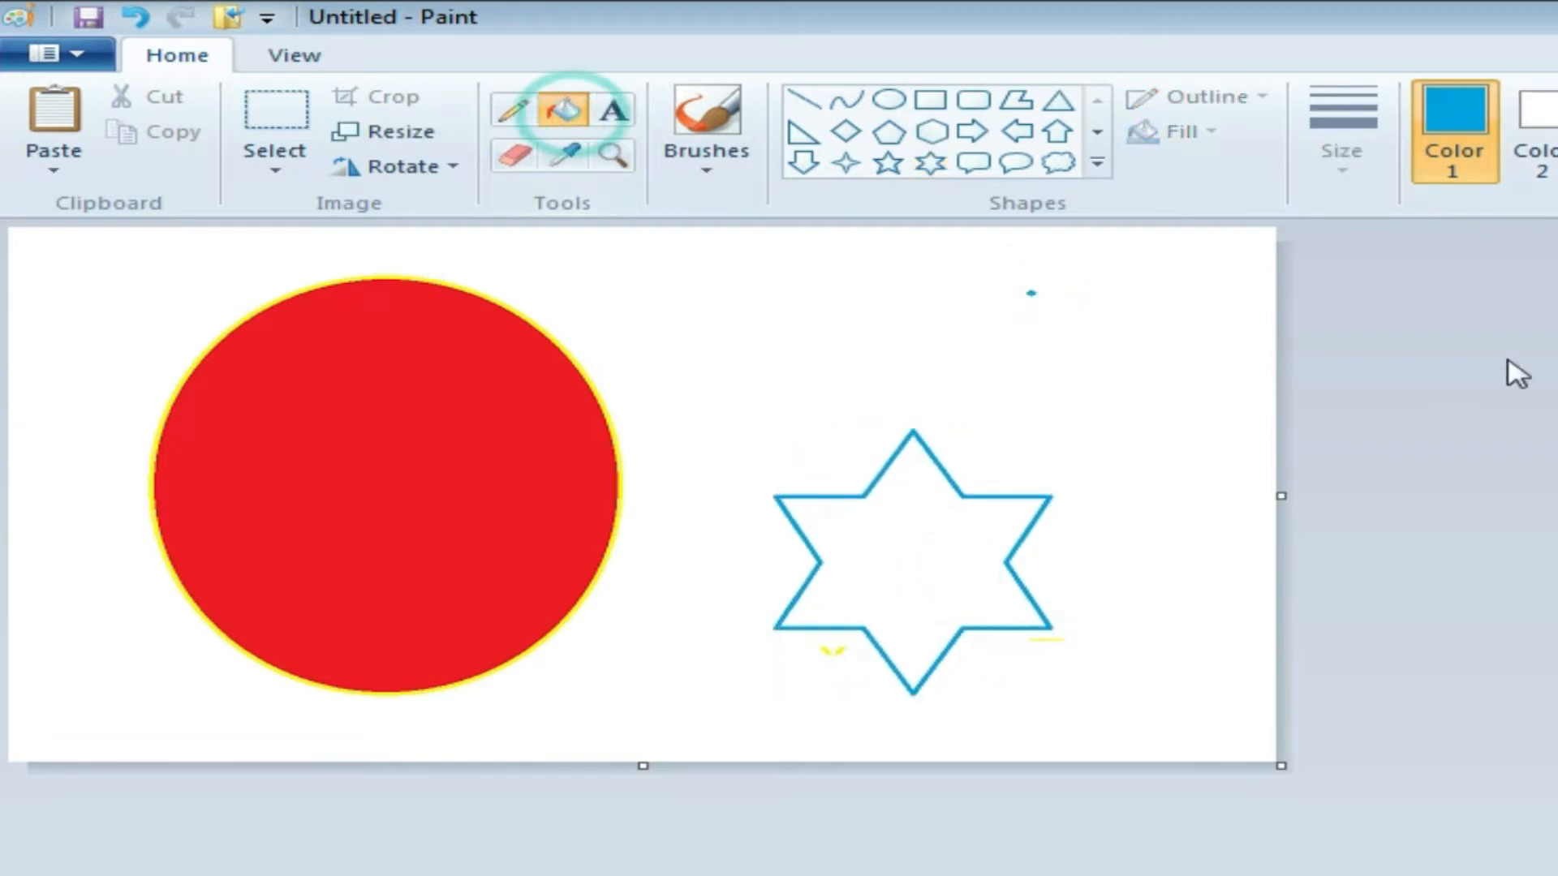
{"action": "left_click", "coordinate": [946, 563]}
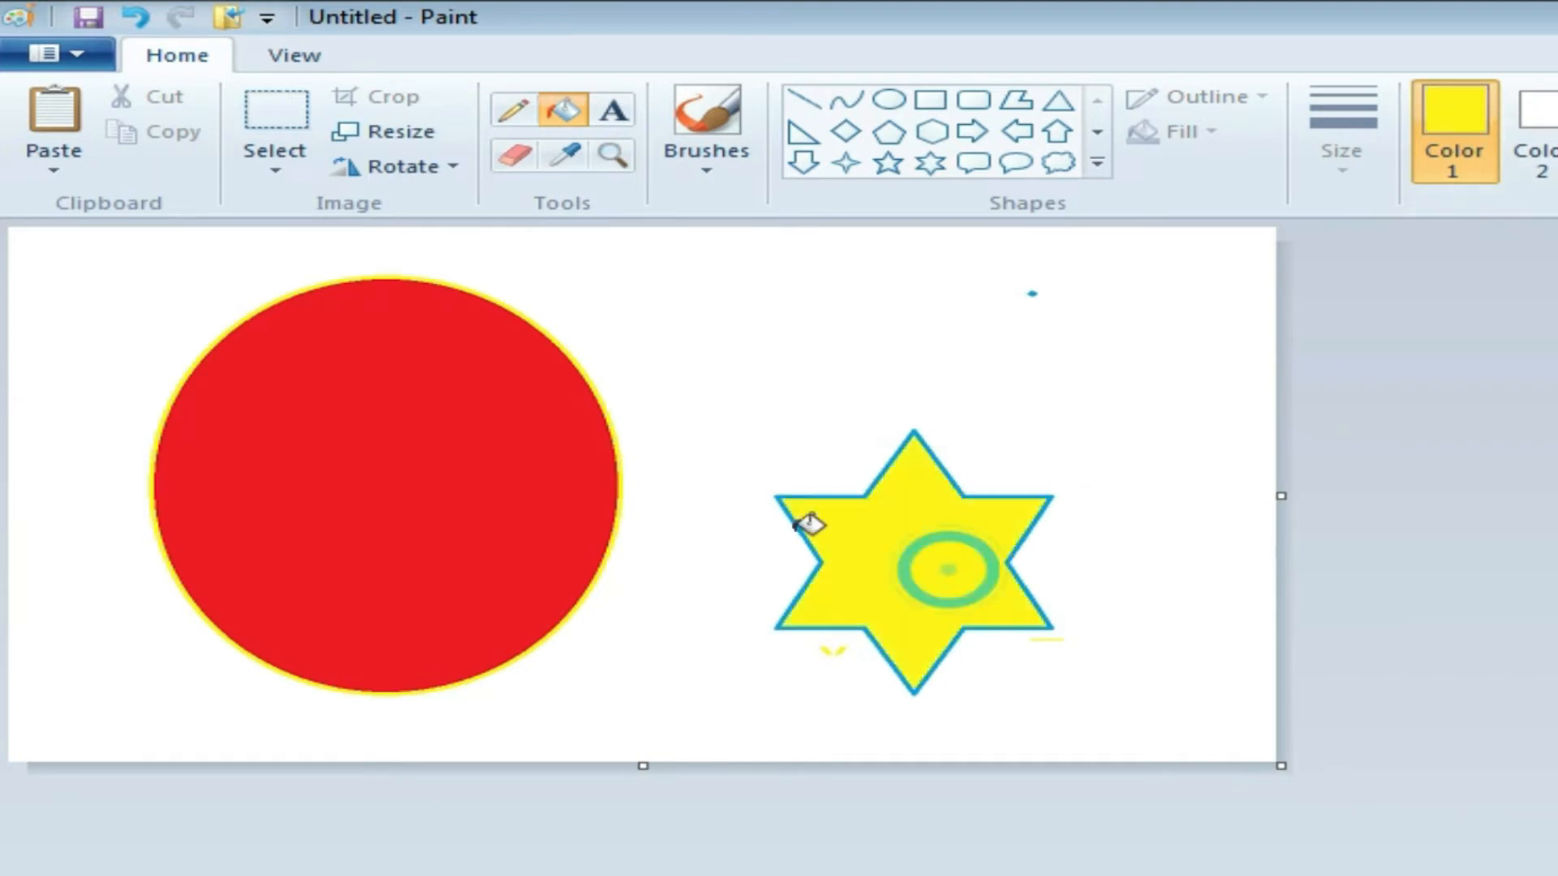
{"action": "left_click", "coordinate": [276, 109]}
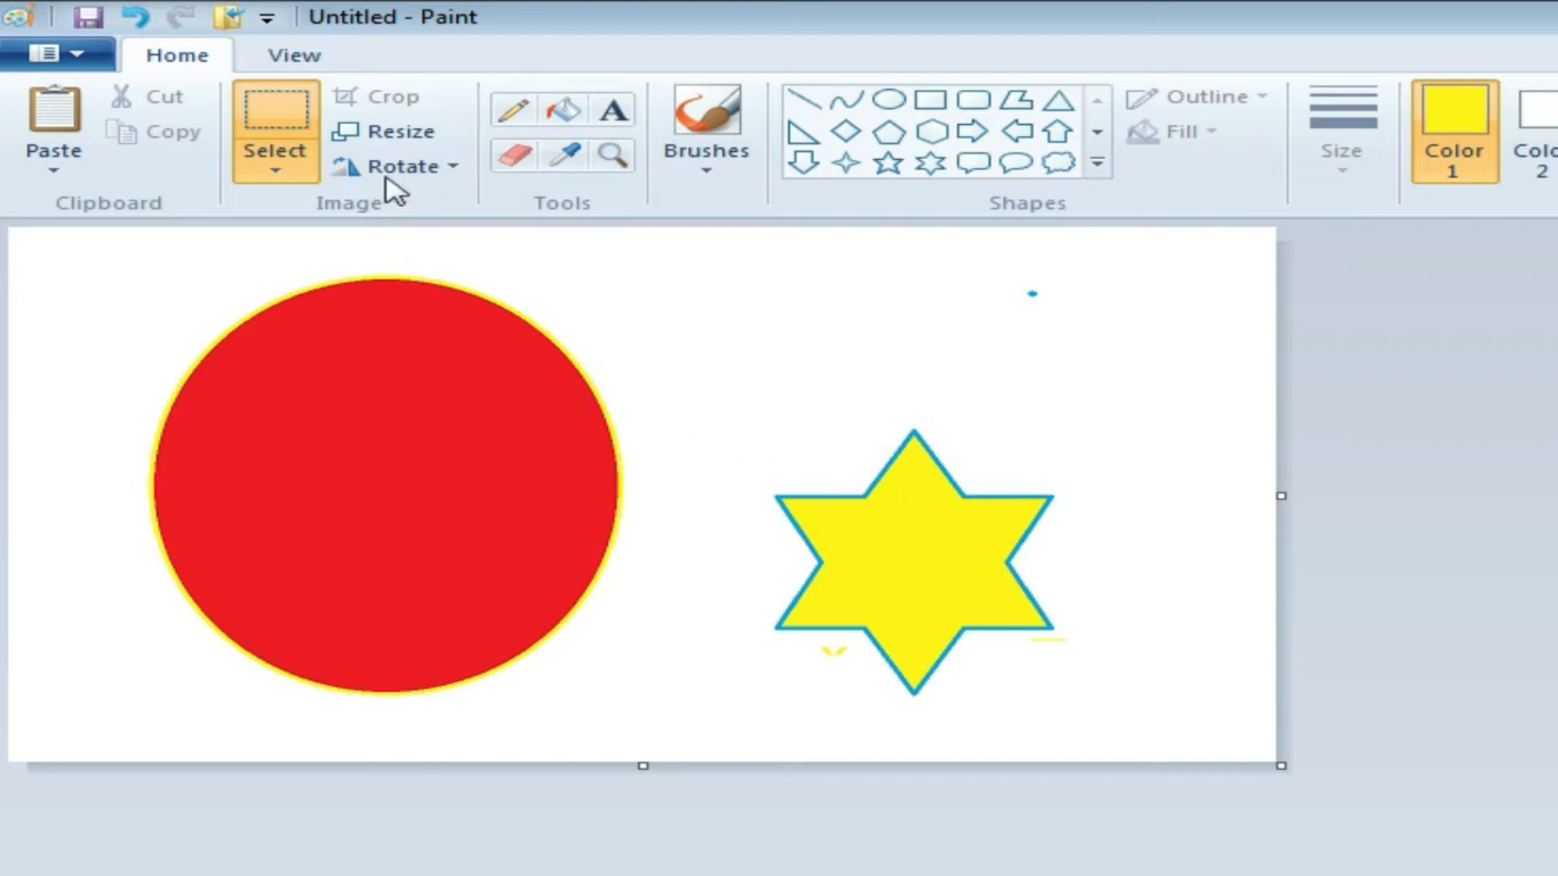
{"action": "left_click", "coordinate": [268, 122]}
{"action": "left_click_drag", "start_coordinate": [765, 414], "coordinate": [1146, 717]}
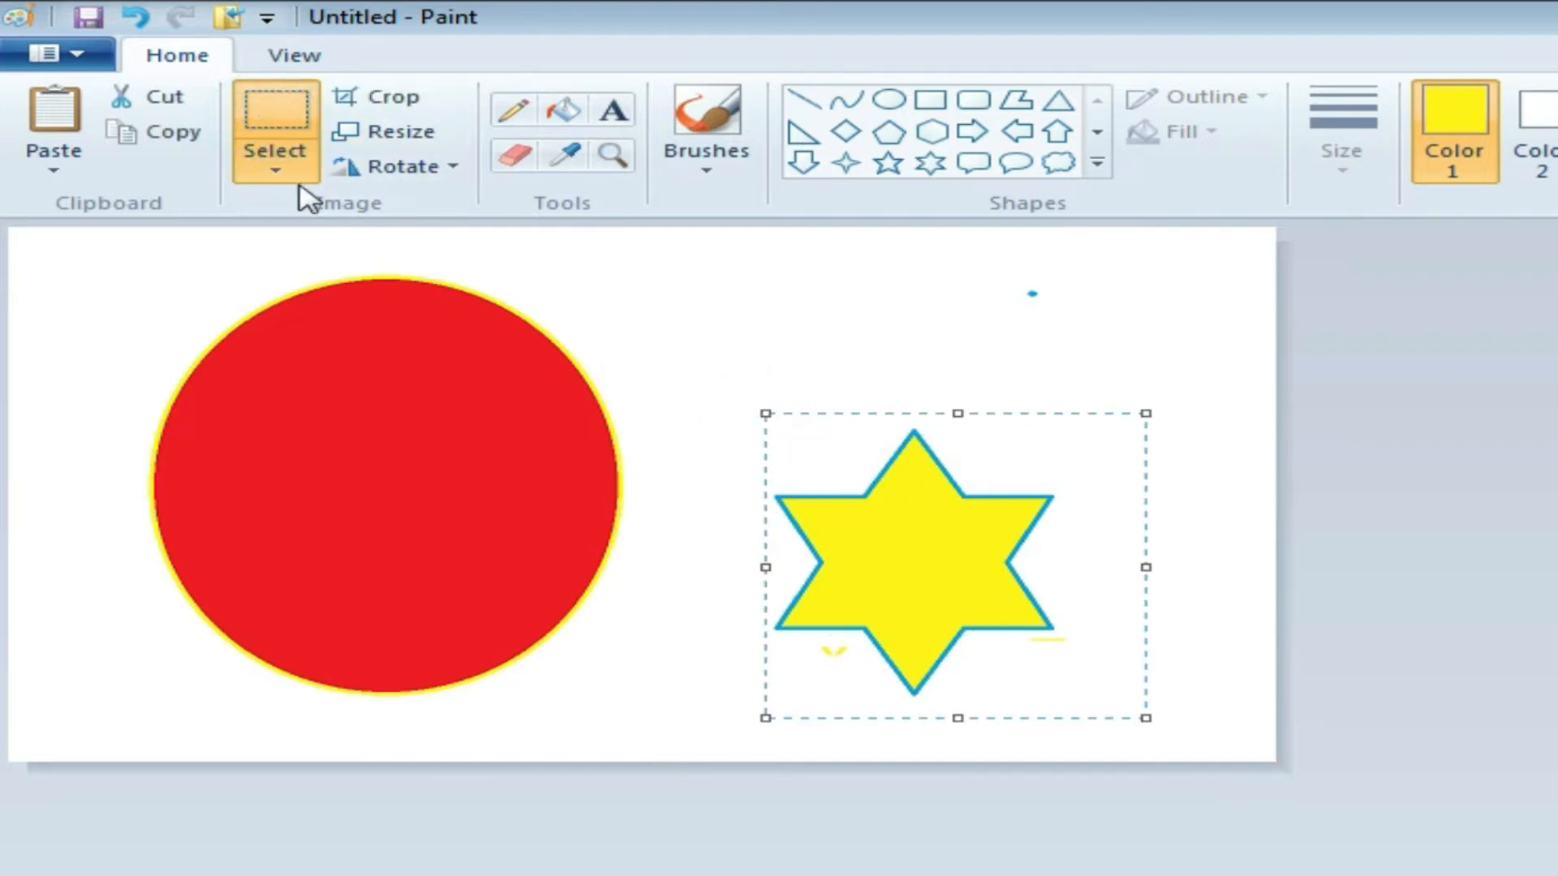
{"action": "left_click", "coordinate": [277, 170]}
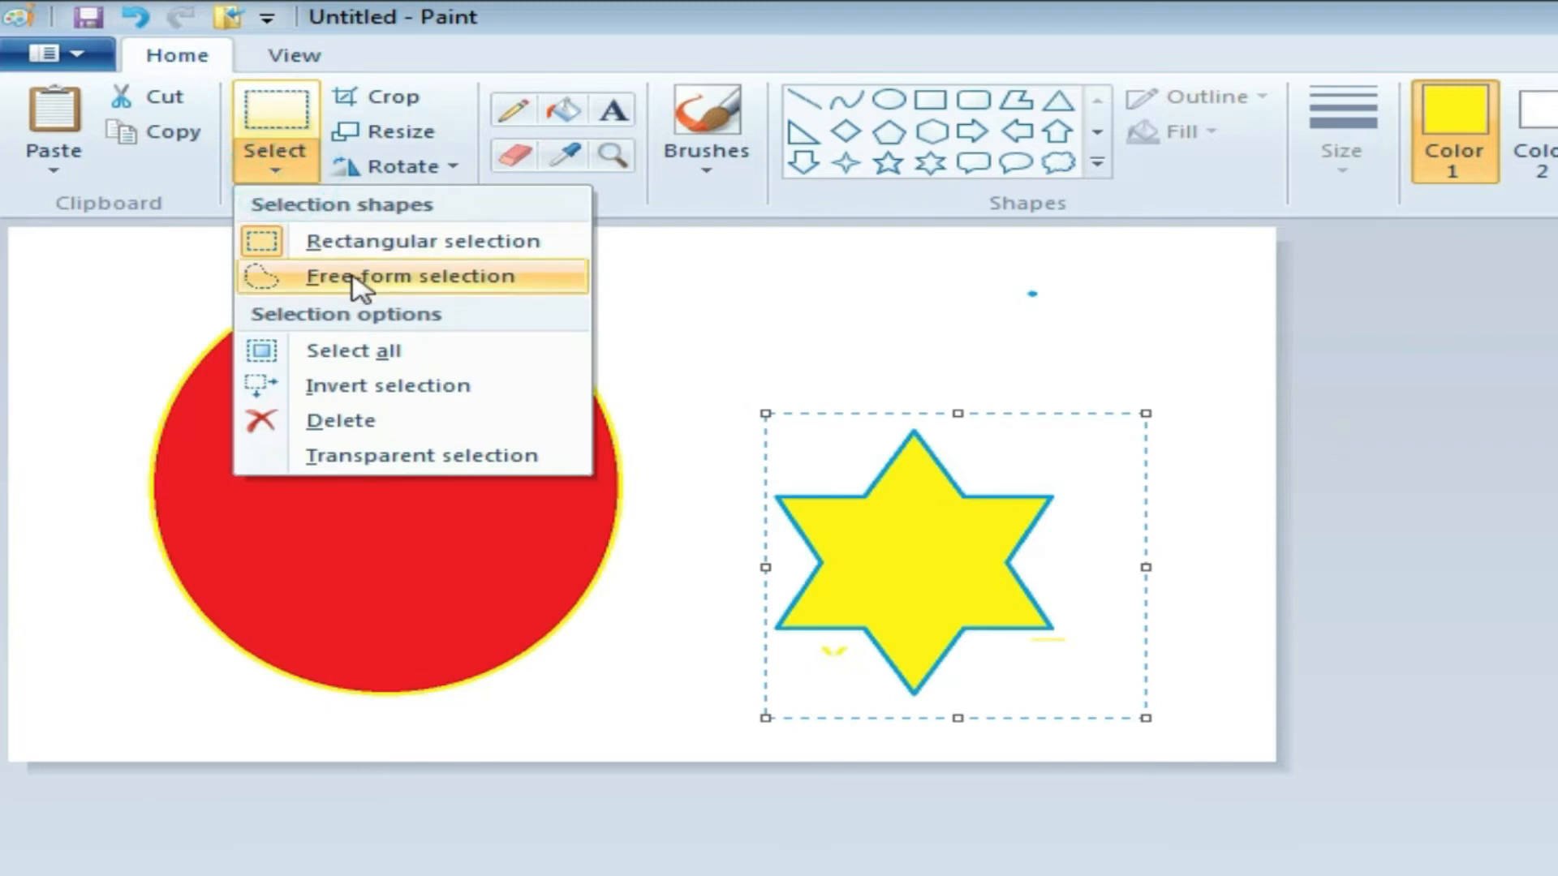
{"action": "left_click", "coordinate": [323, 243]}
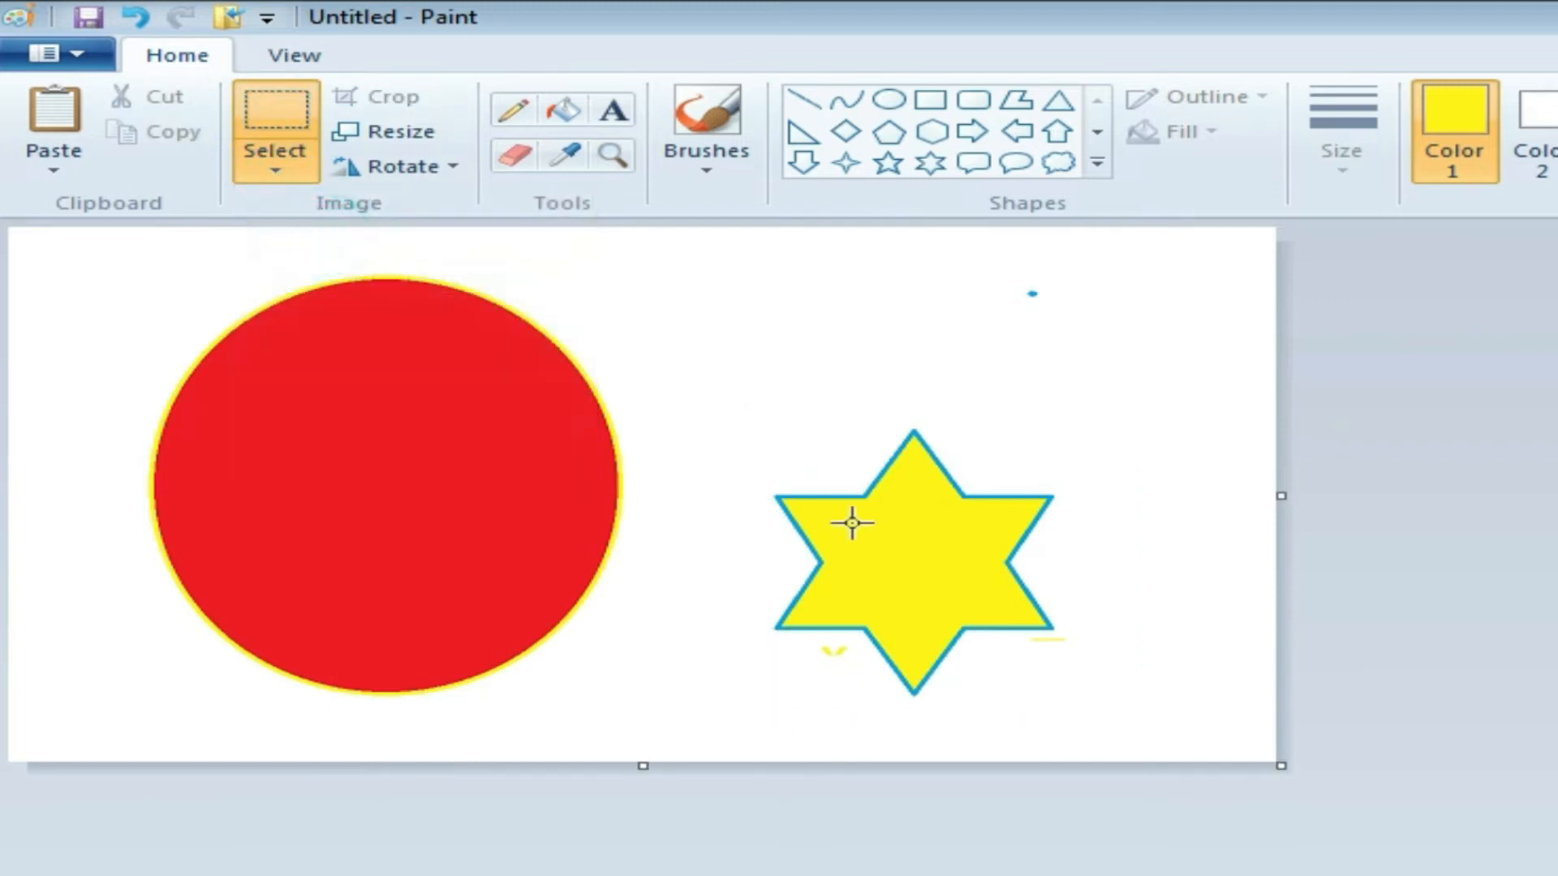
- Move a rectangular selection of the star onto the red circle without transparency, move it back beside the circle and deselect it
{"action": "left_click_drag", "start_coordinate": [741, 405], "coordinate": [1102, 723]}
{"action": "left_click_drag", "start_coordinate": [953, 613], "coordinate": [418, 532]}
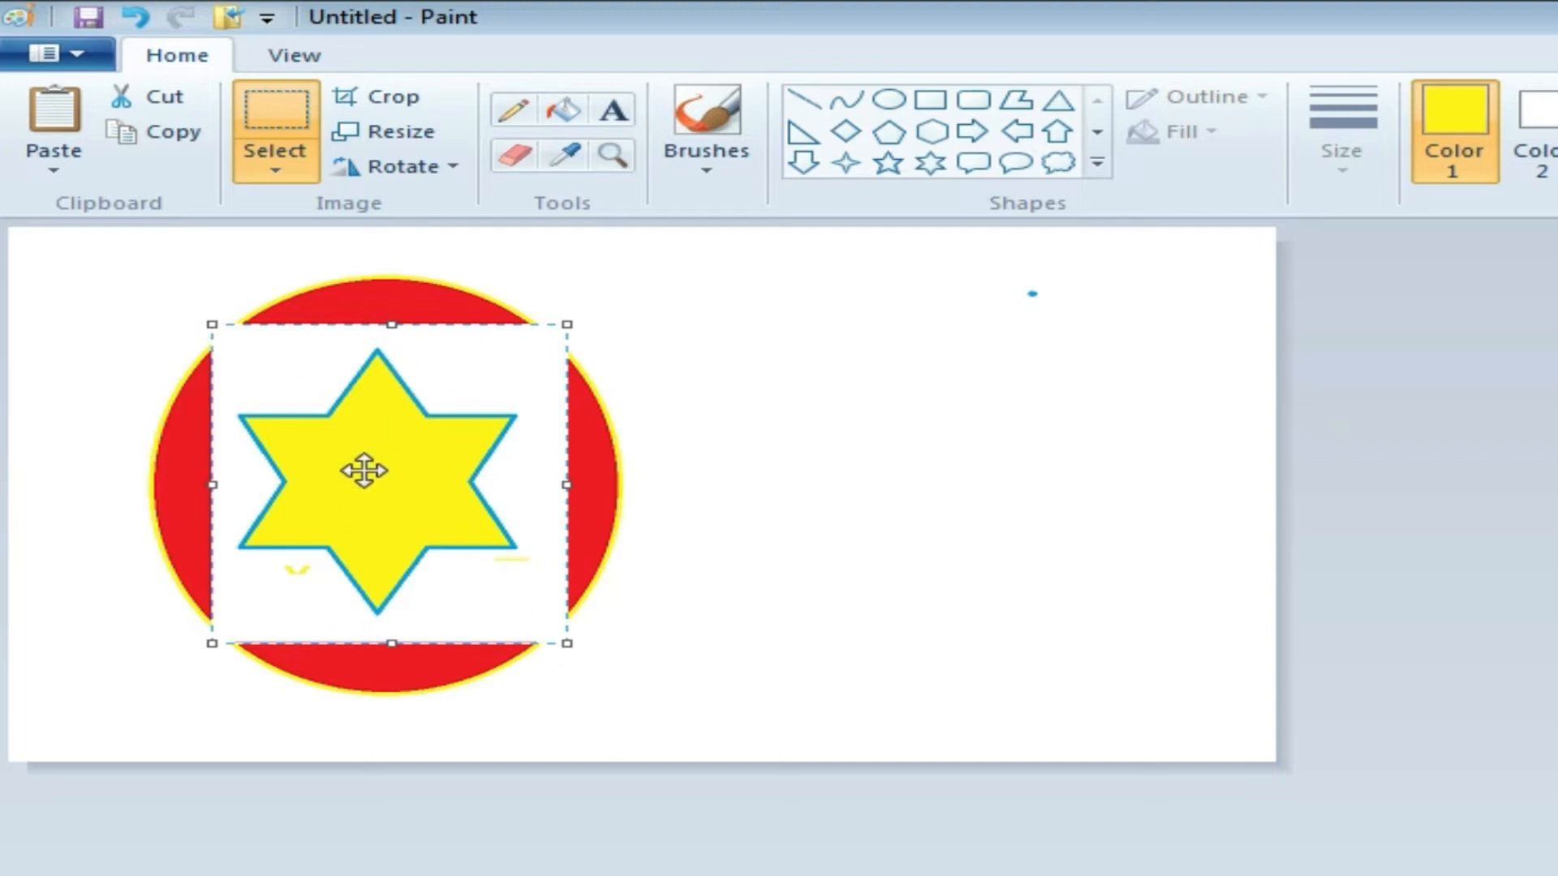
{"action": "left_click_drag", "start_coordinate": [371, 461], "coordinate": [914, 504]}
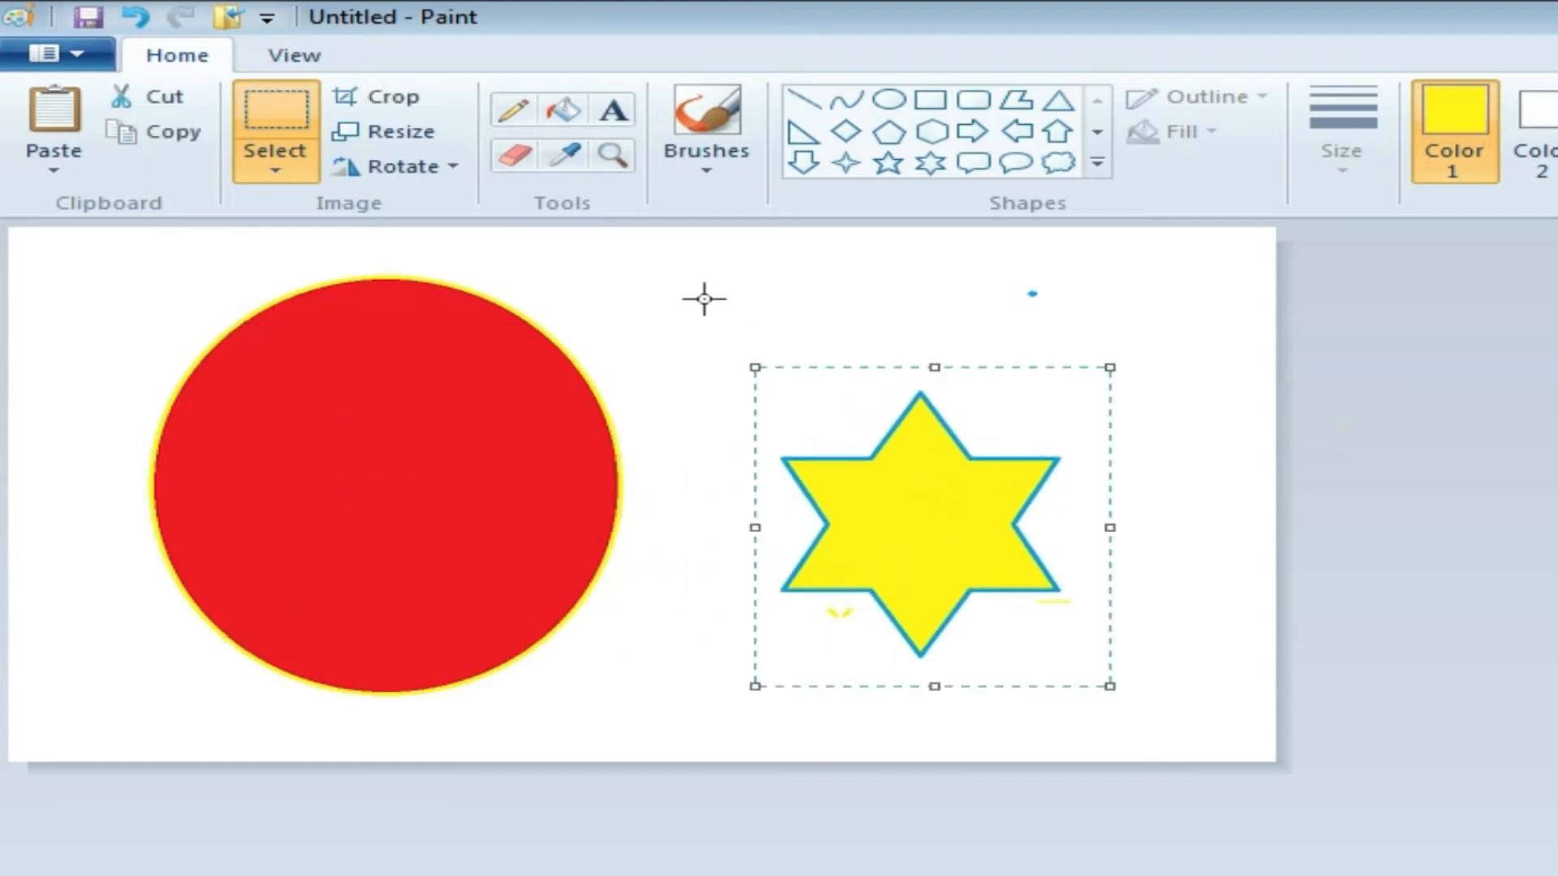
{"action": "left_click", "coordinate": [341, 249]}
- Turn on transparent selection and move a rectangular selection of the star to the middle of the red circle
{"action": "left_click", "coordinate": [277, 178]}
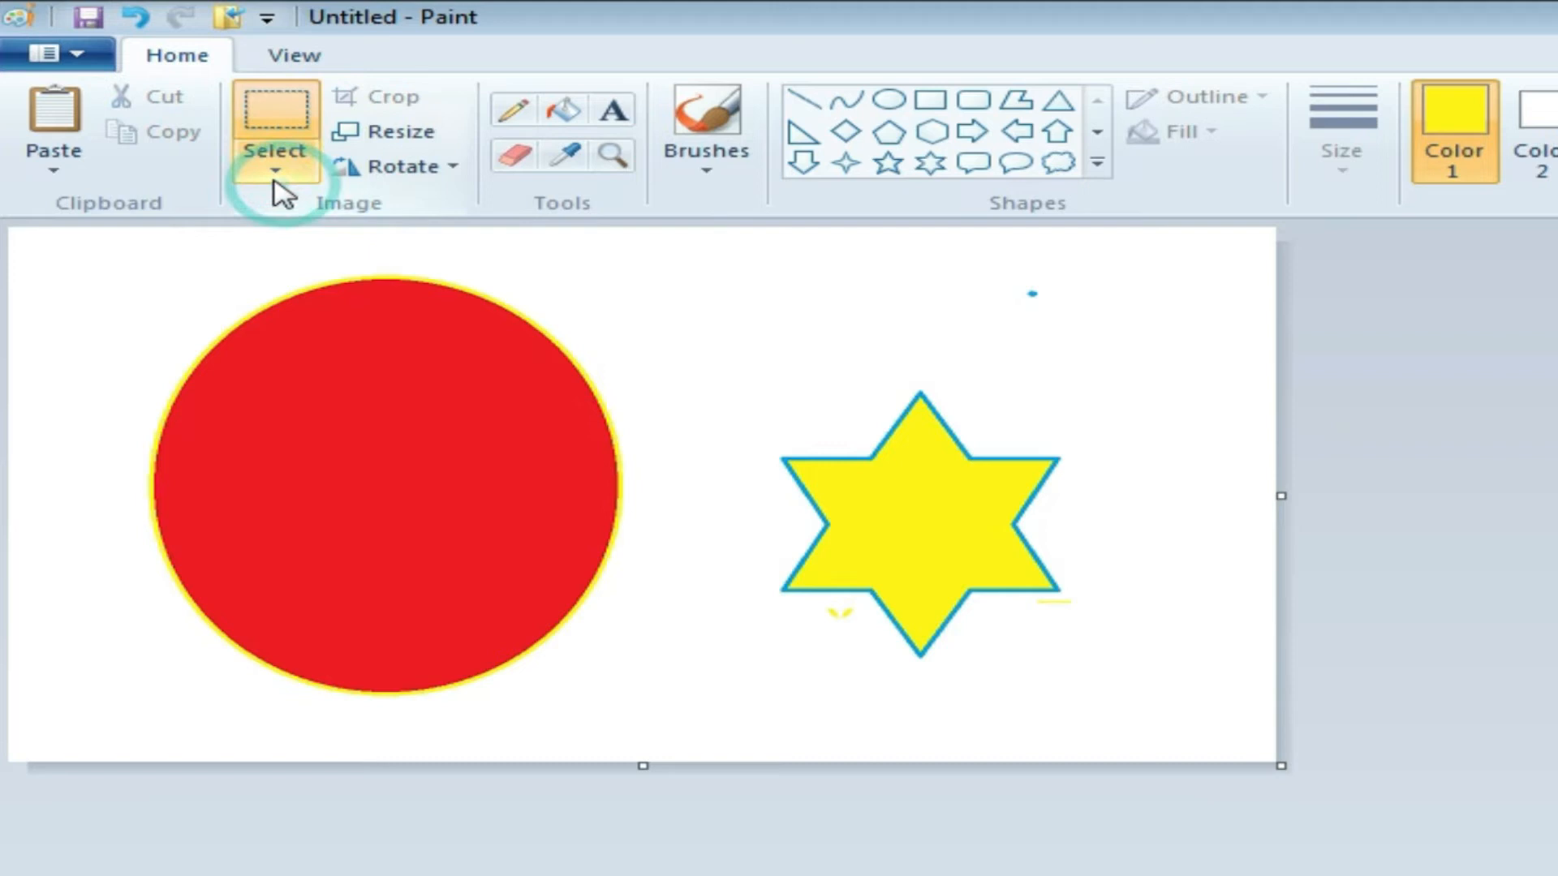
{"action": "left_click", "coordinate": [333, 466]}
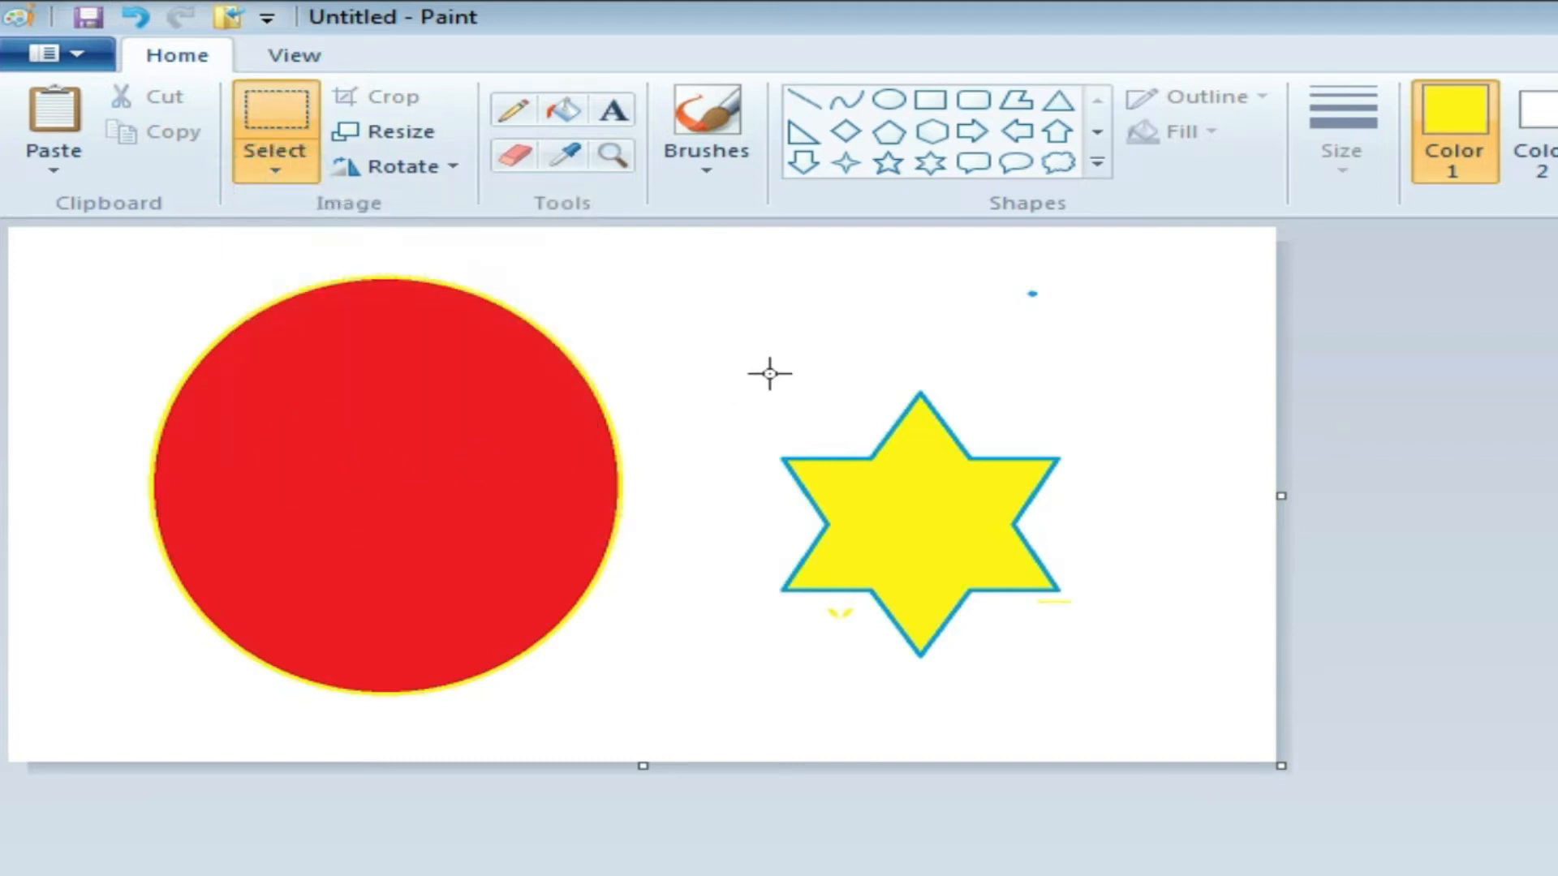
{"action": "left_click_drag", "start_coordinate": [771, 374], "coordinate": [1093, 675]}
{"action": "left_click_drag", "start_coordinate": [950, 540], "coordinate": [416, 503]}
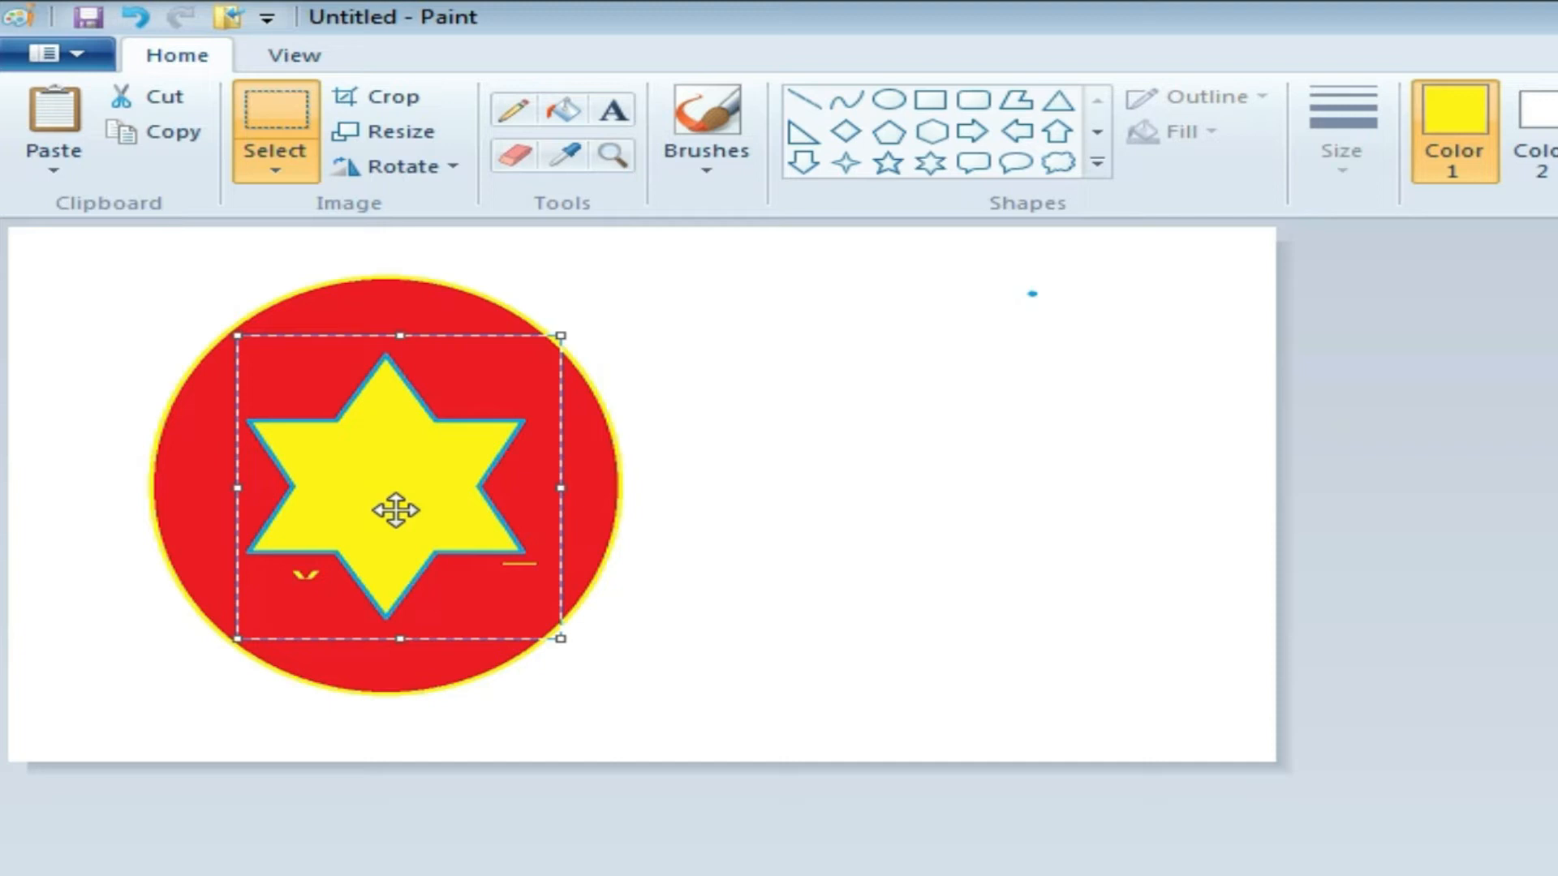
{"action": "left_click", "coordinate": [873, 417]}
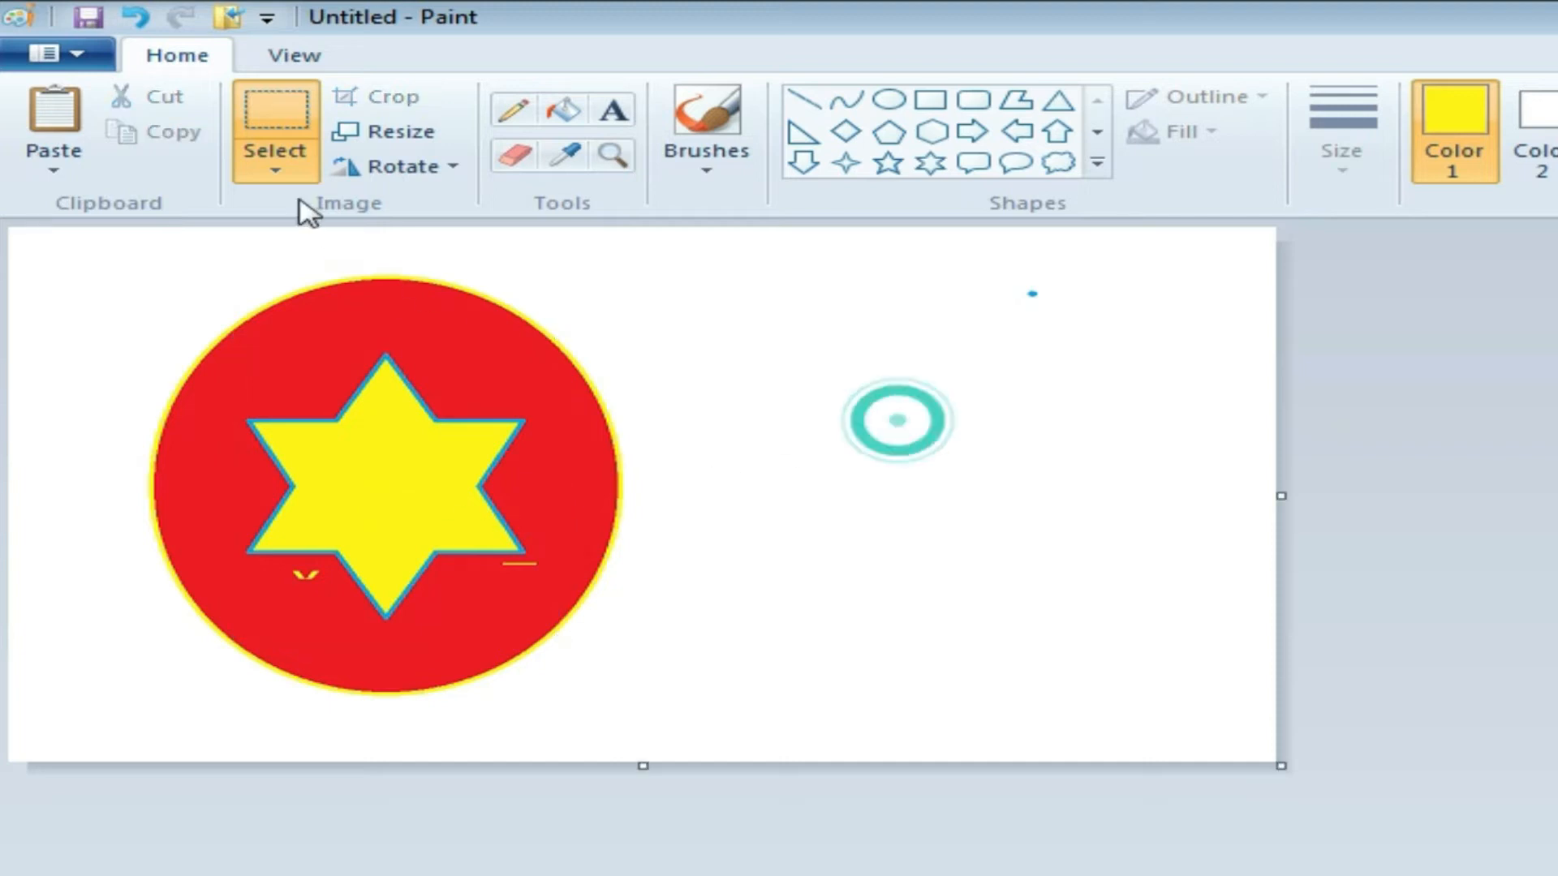
- Review the selection options and turn off transparent selection
{"action": "left_click", "coordinate": [276, 170]}
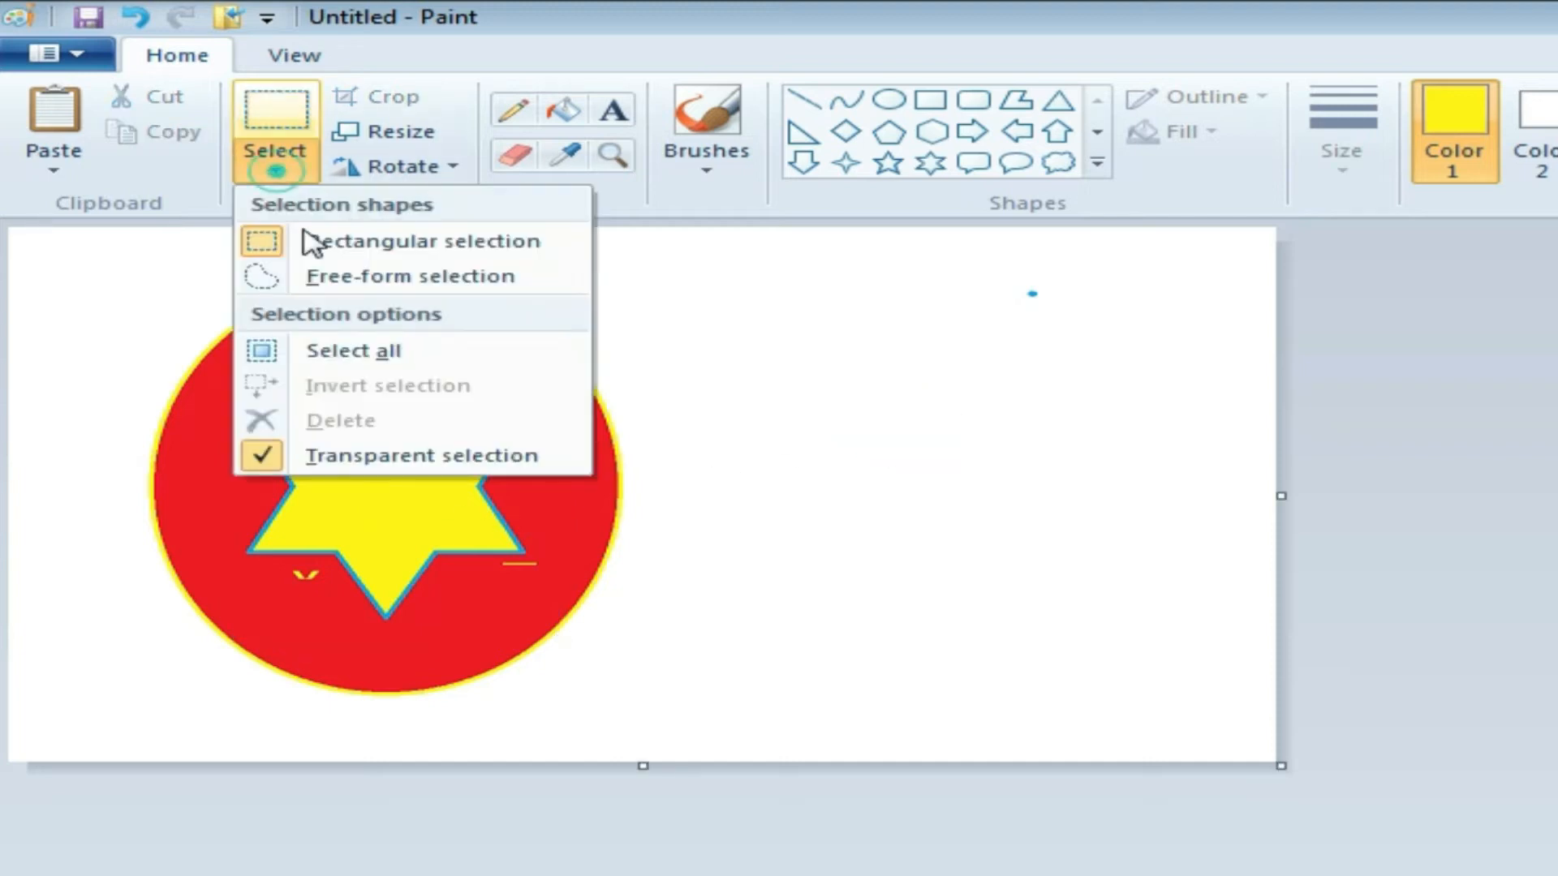
{"action": "left_click", "coordinate": [820, 468]}
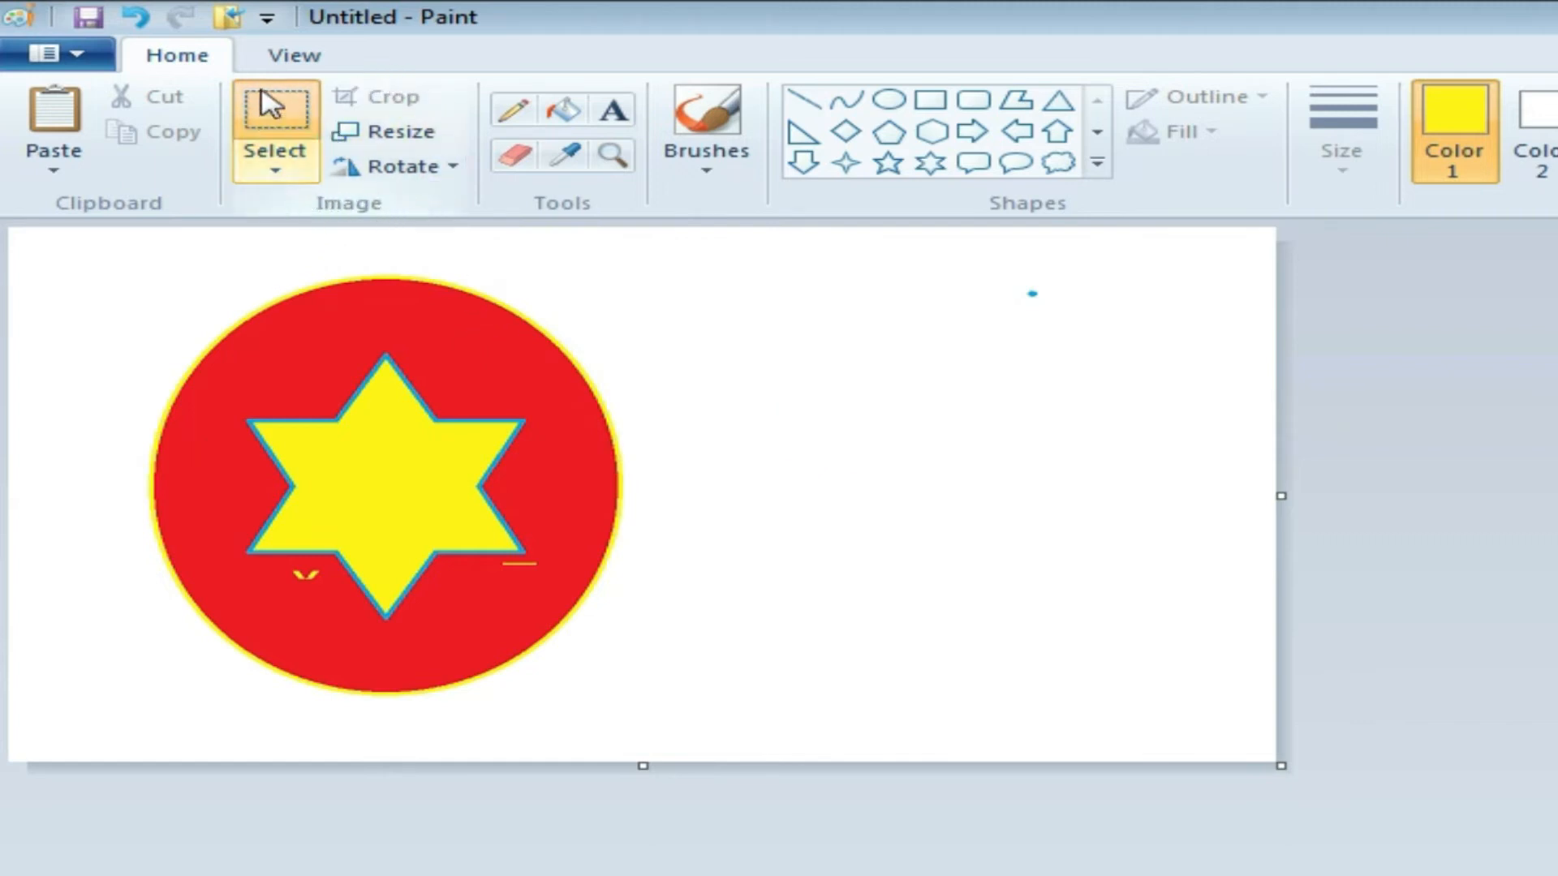
{"action": "left_click", "coordinate": [276, 169]}
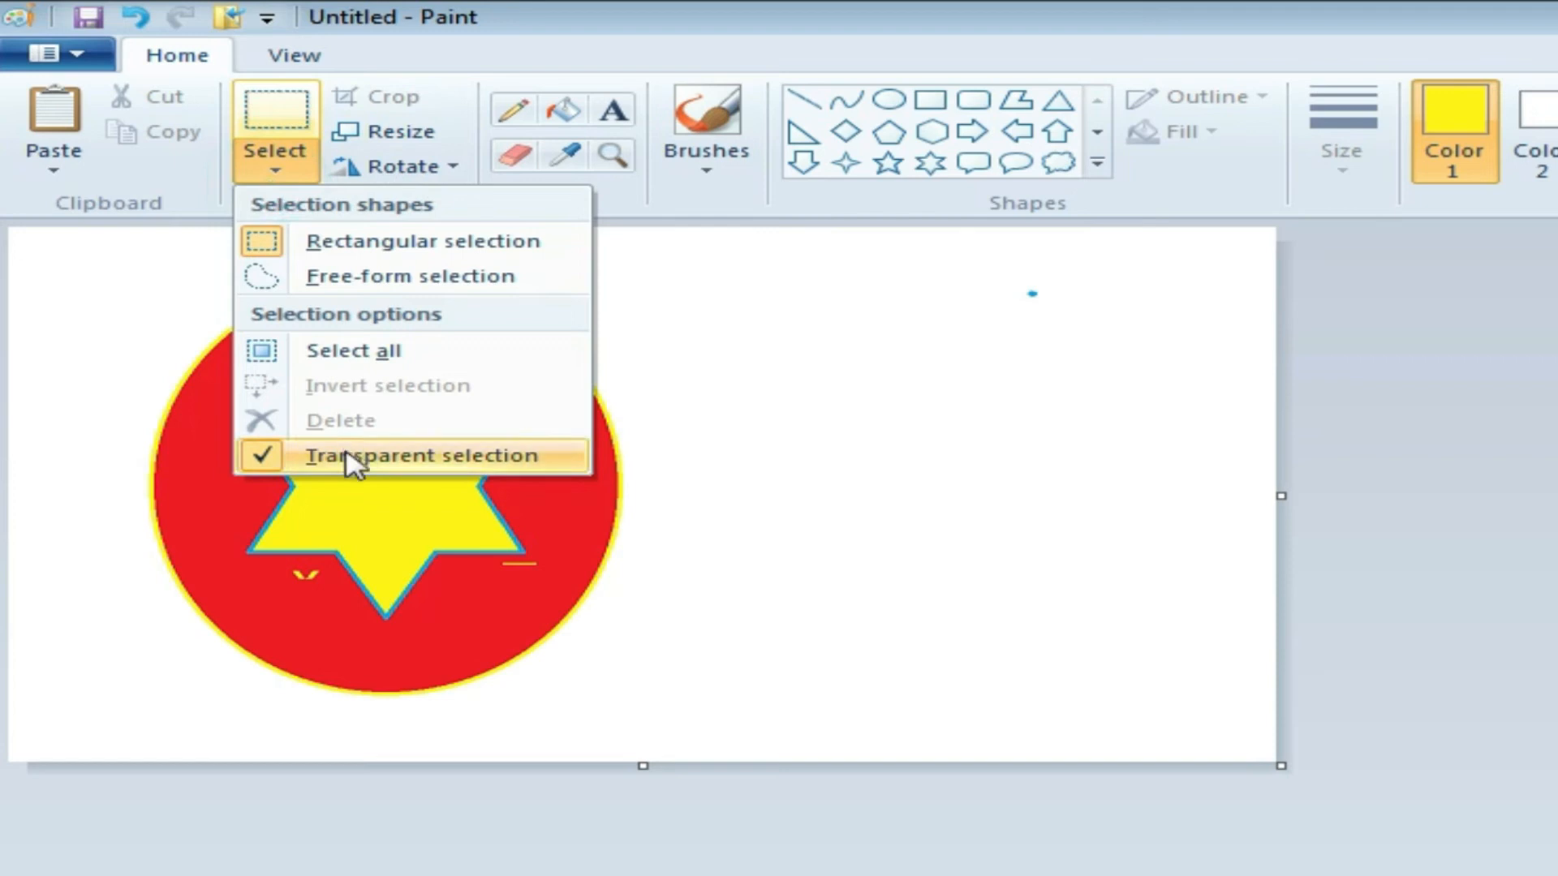
{"action": "left_click", "coordinate": [278, 169]}
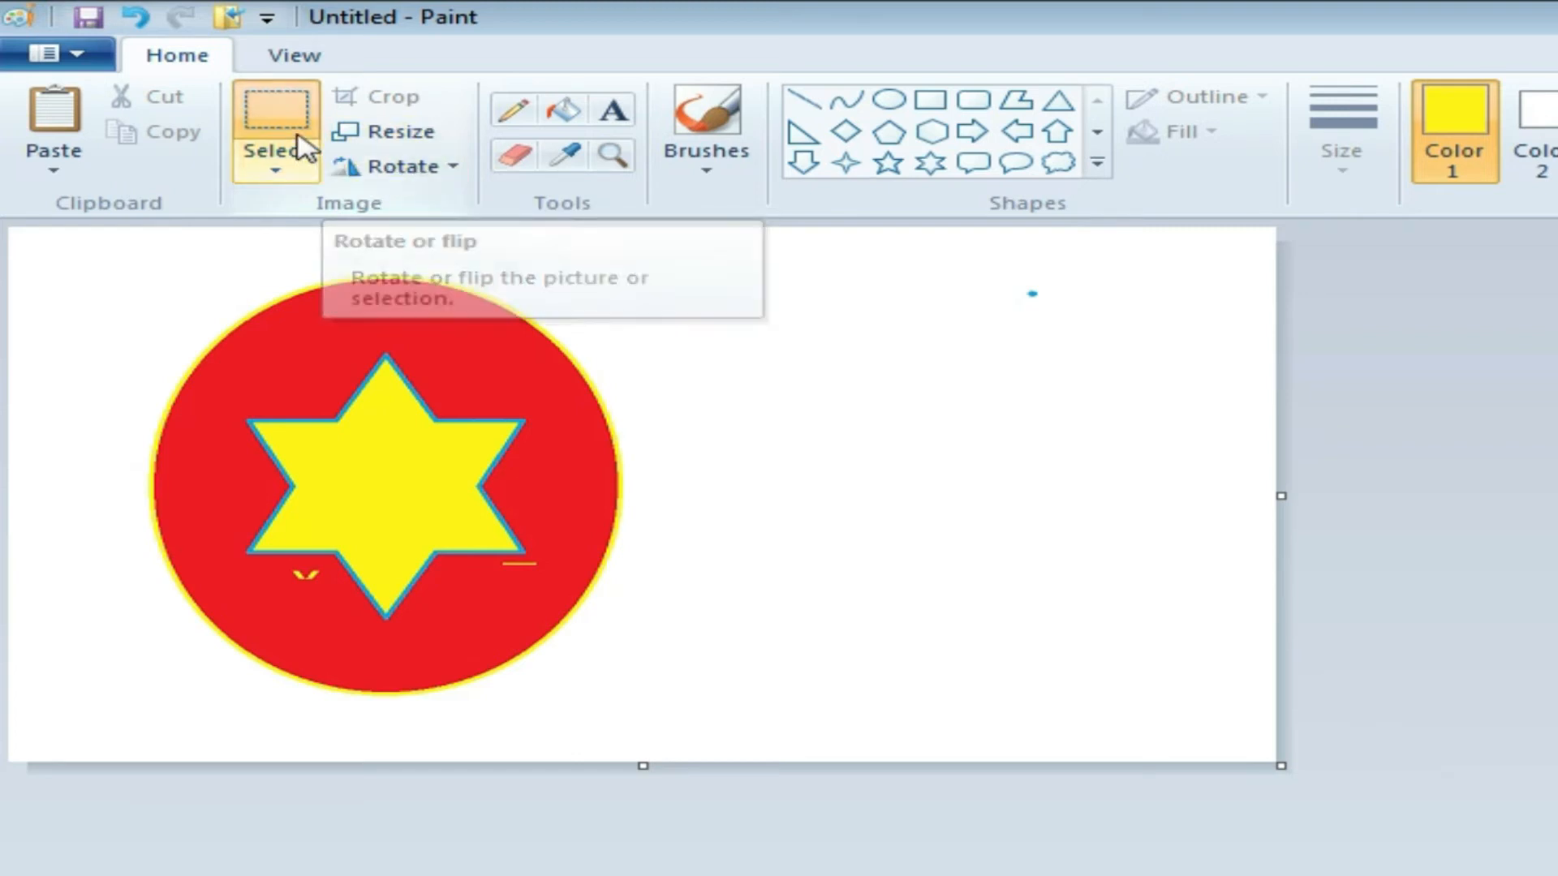
- Select the right half of the circle and star with a rectangular selection and rotate it right 90°
{"action": "left_click", "coordinate": [261, 114]}
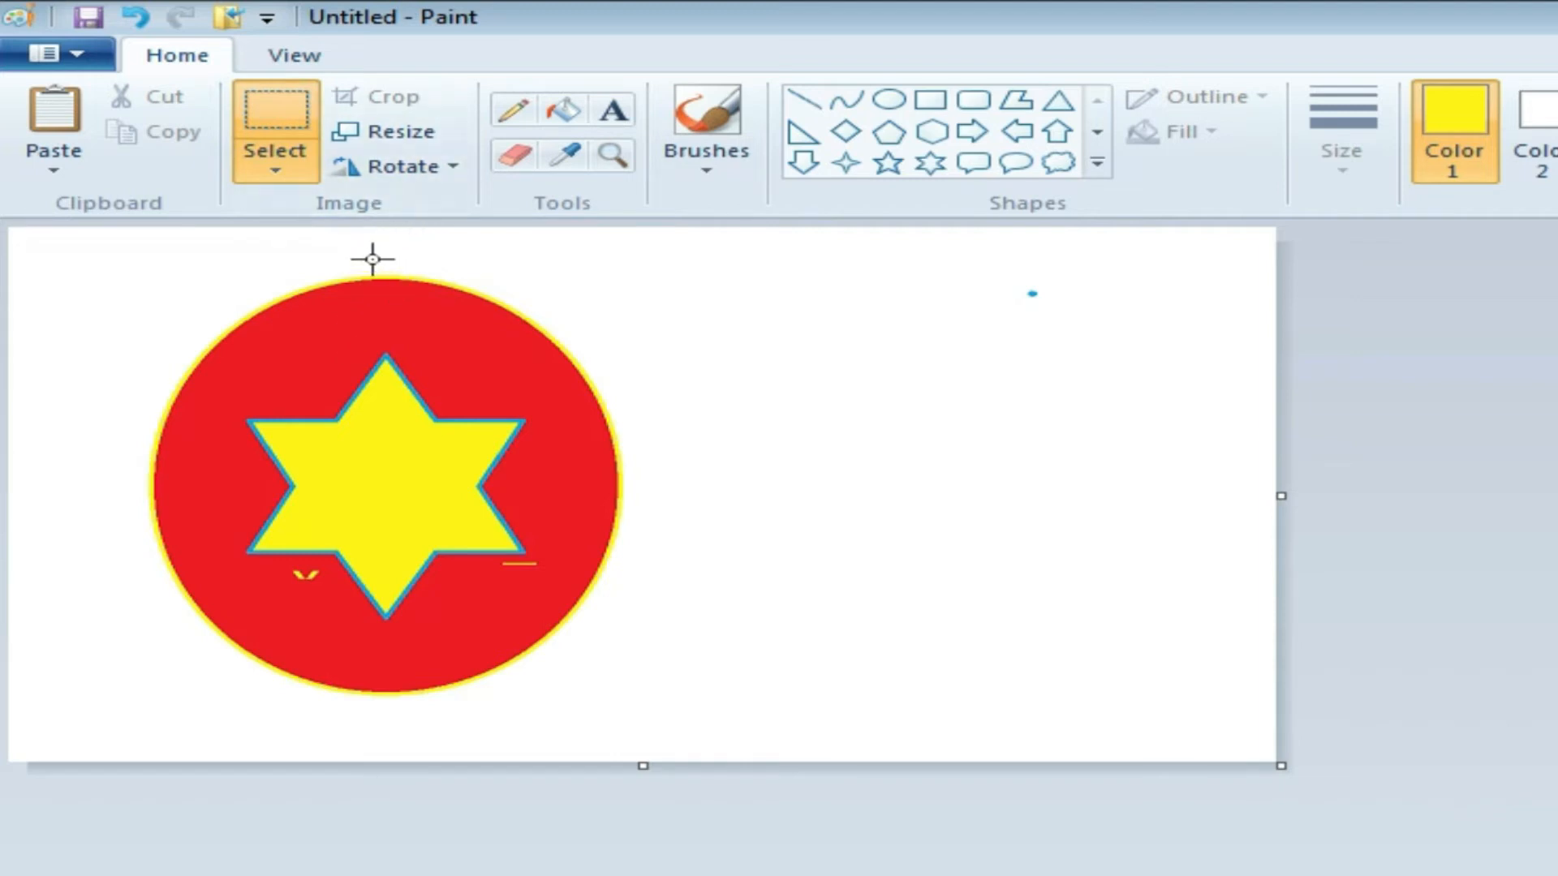
{"action": "left_click_drag", "start_coordinate": [381, 259], "coordinate": [648, 753]}
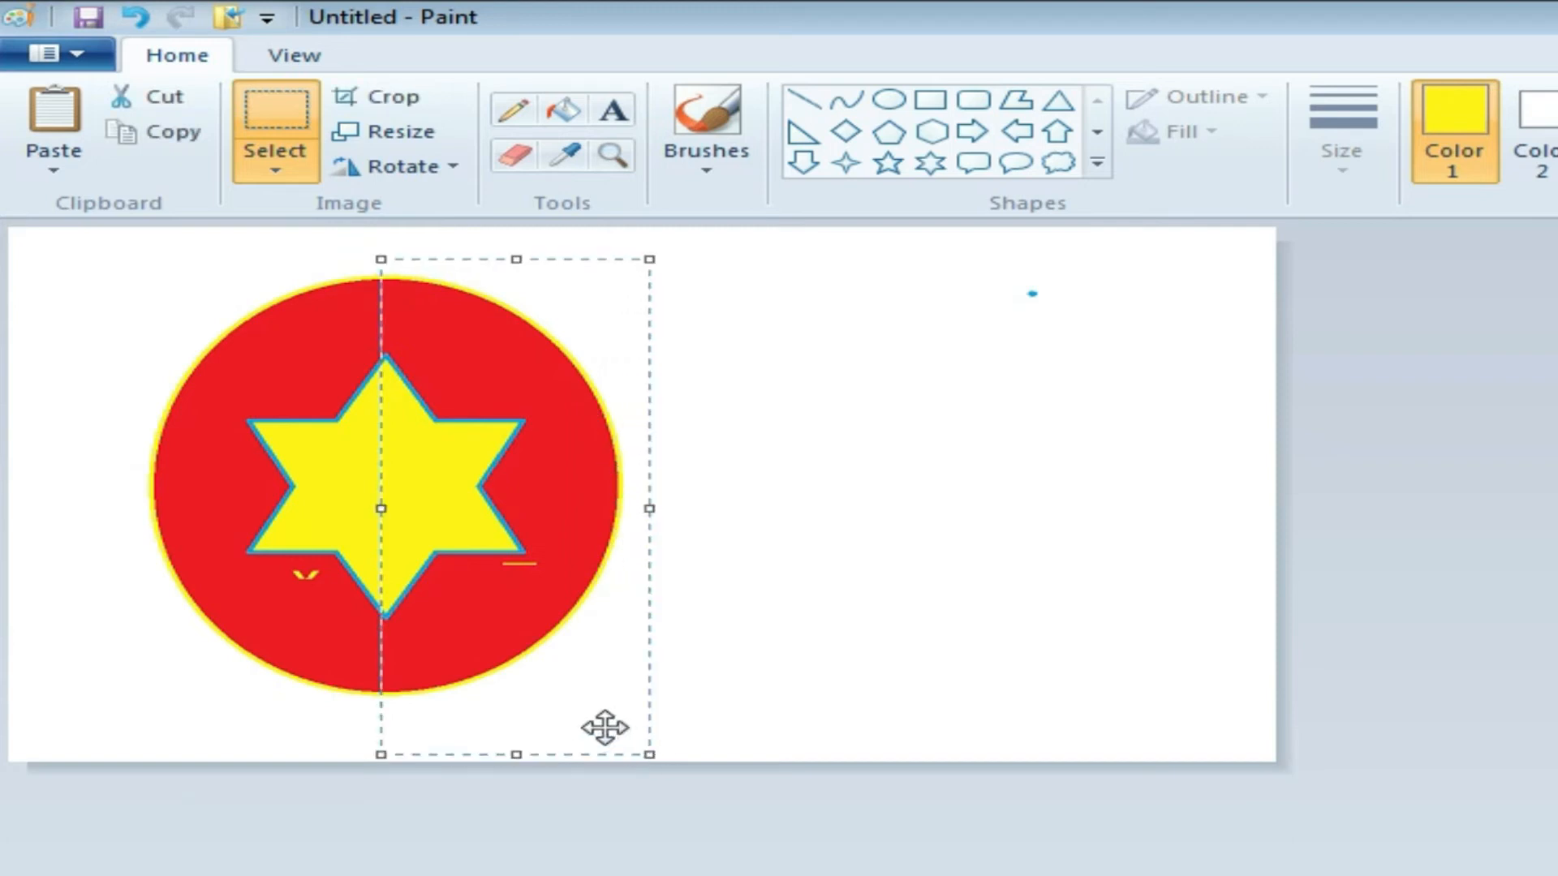
{"action": "left_click", "coordinate": [435, 172]}
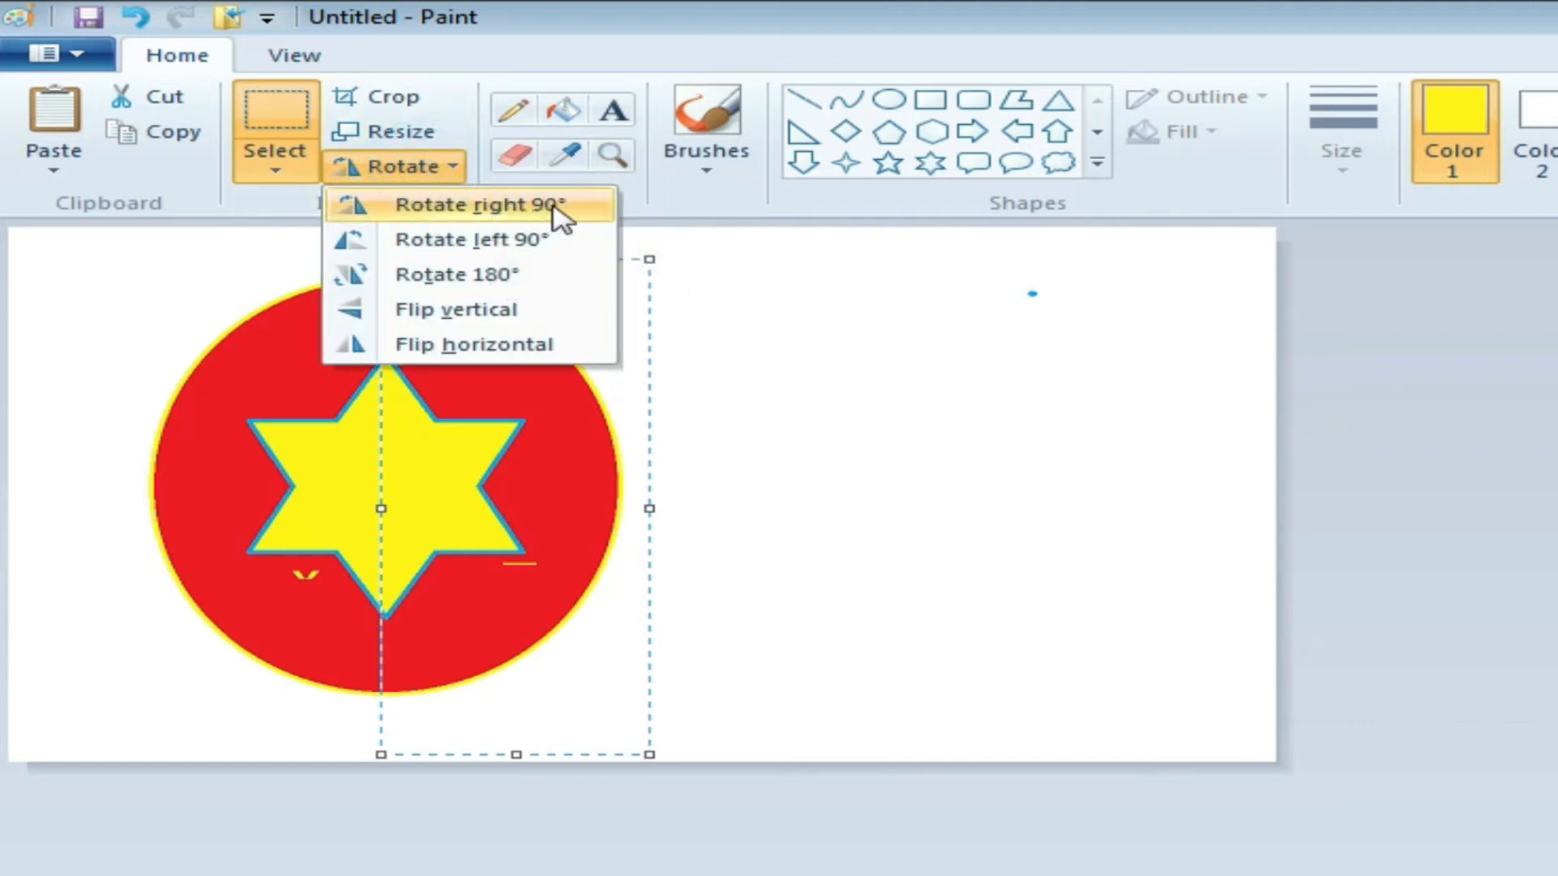
{"action": "left_click", "coordinate": [485, 207]}
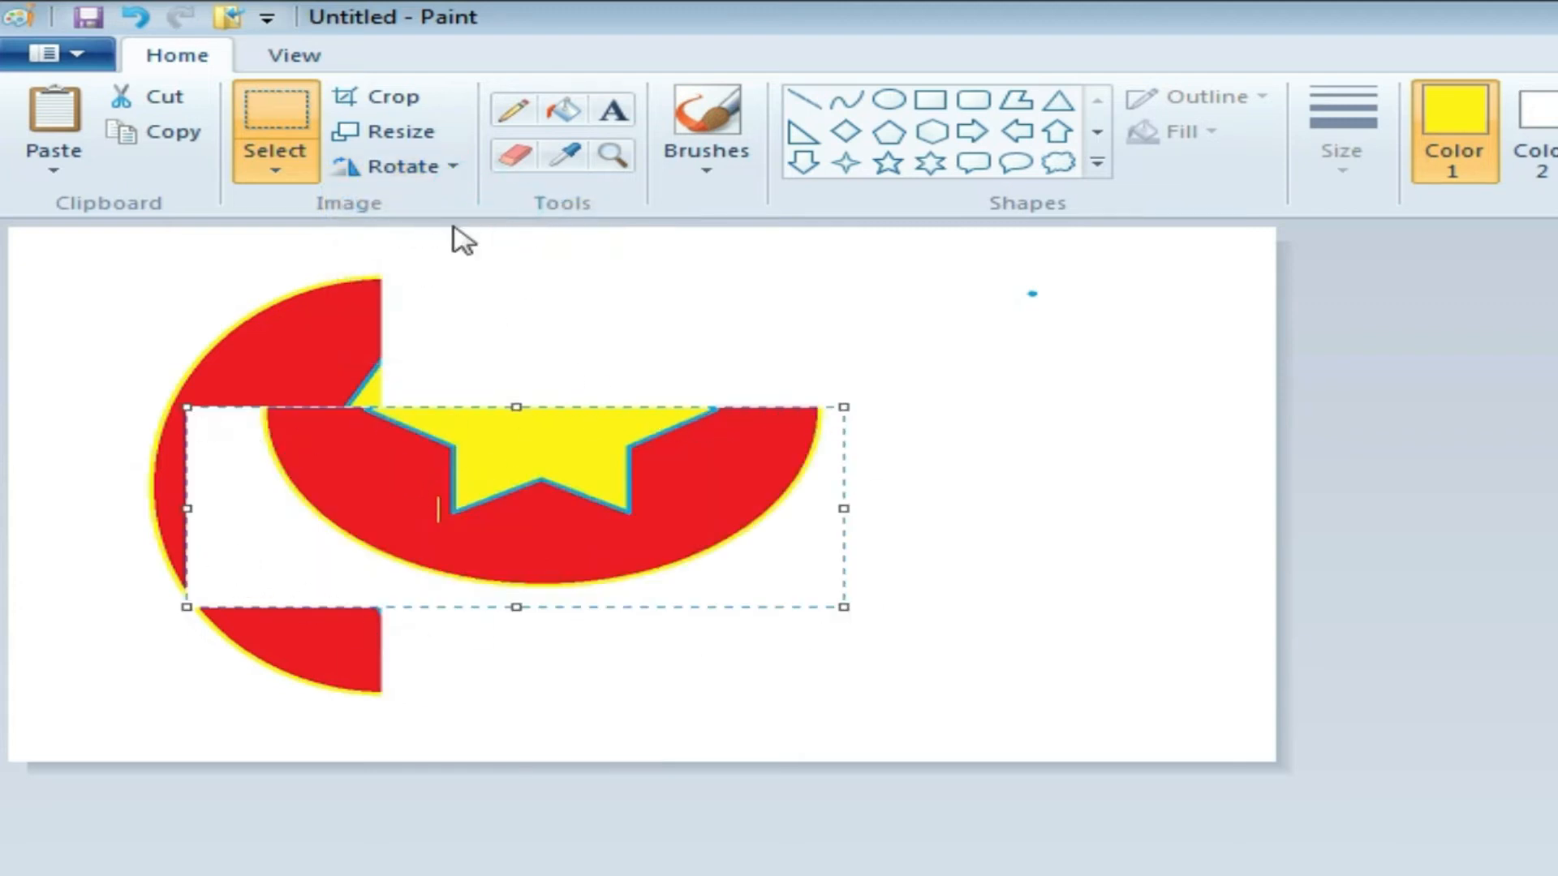
- Rotate the selected half of the circle left 90° and rotate it by 180°
{"action": "left_click", "coordinate": [446, 168]}
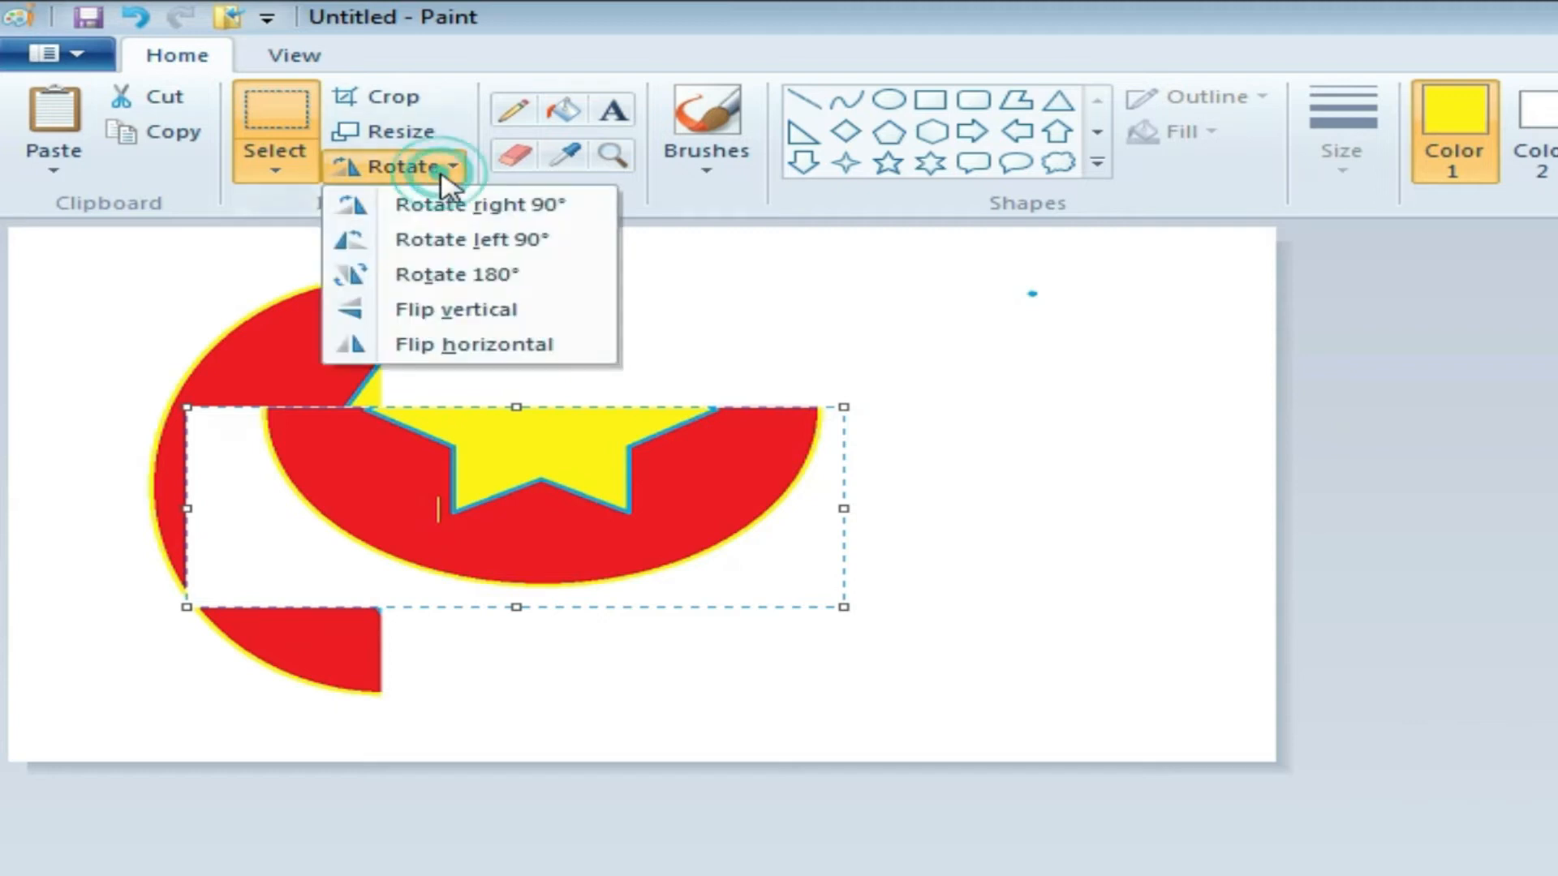
{"action": "left_click", "coordinate": [521, 252]}
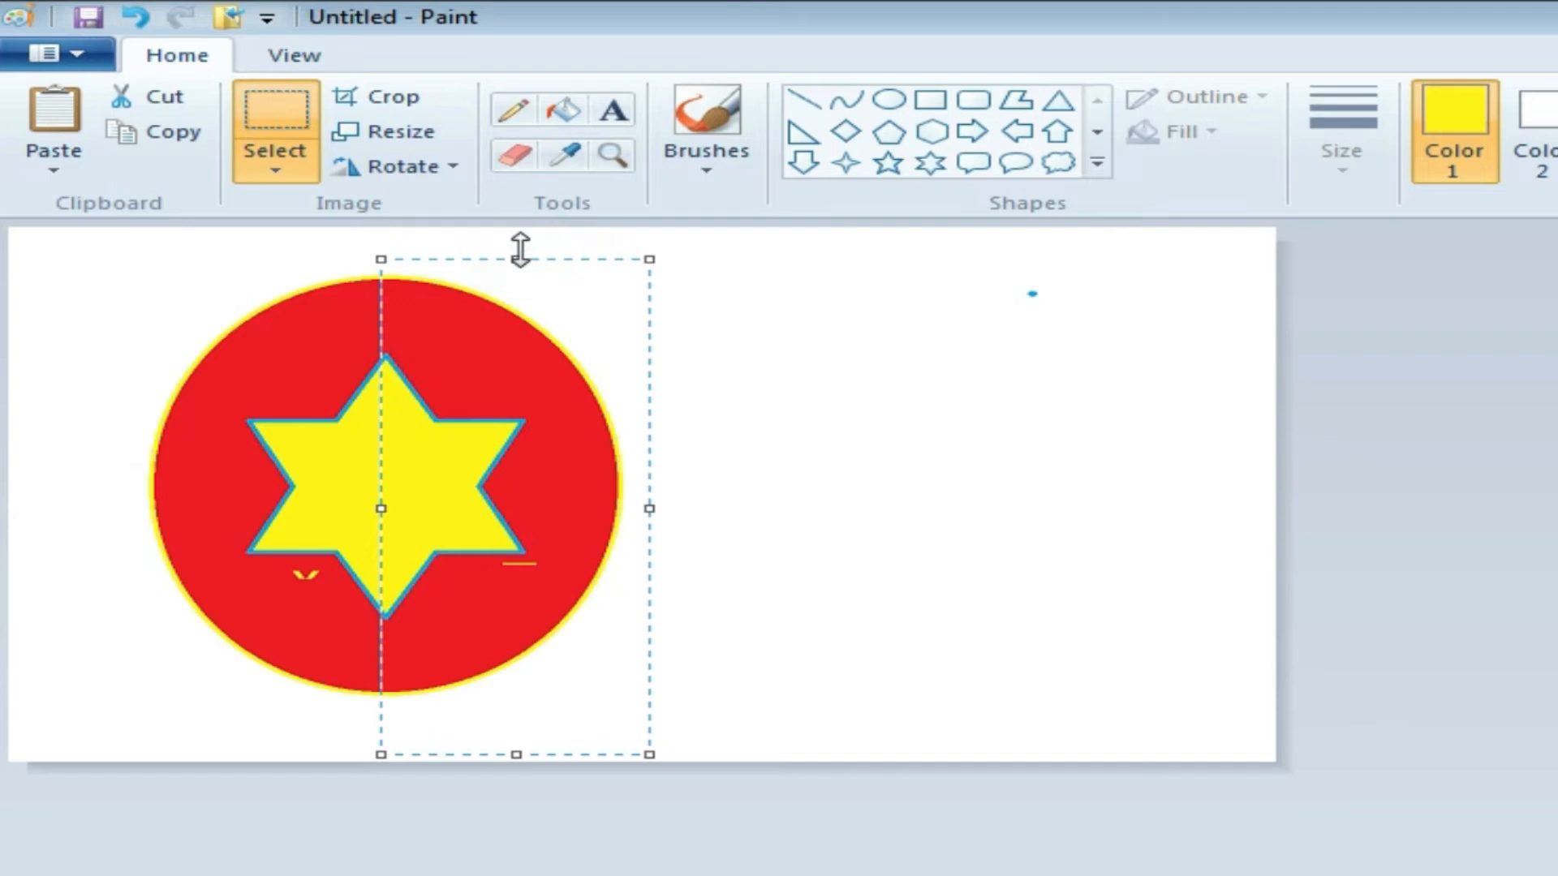
{"action": "left_click", "coordinate": [452, 168]}
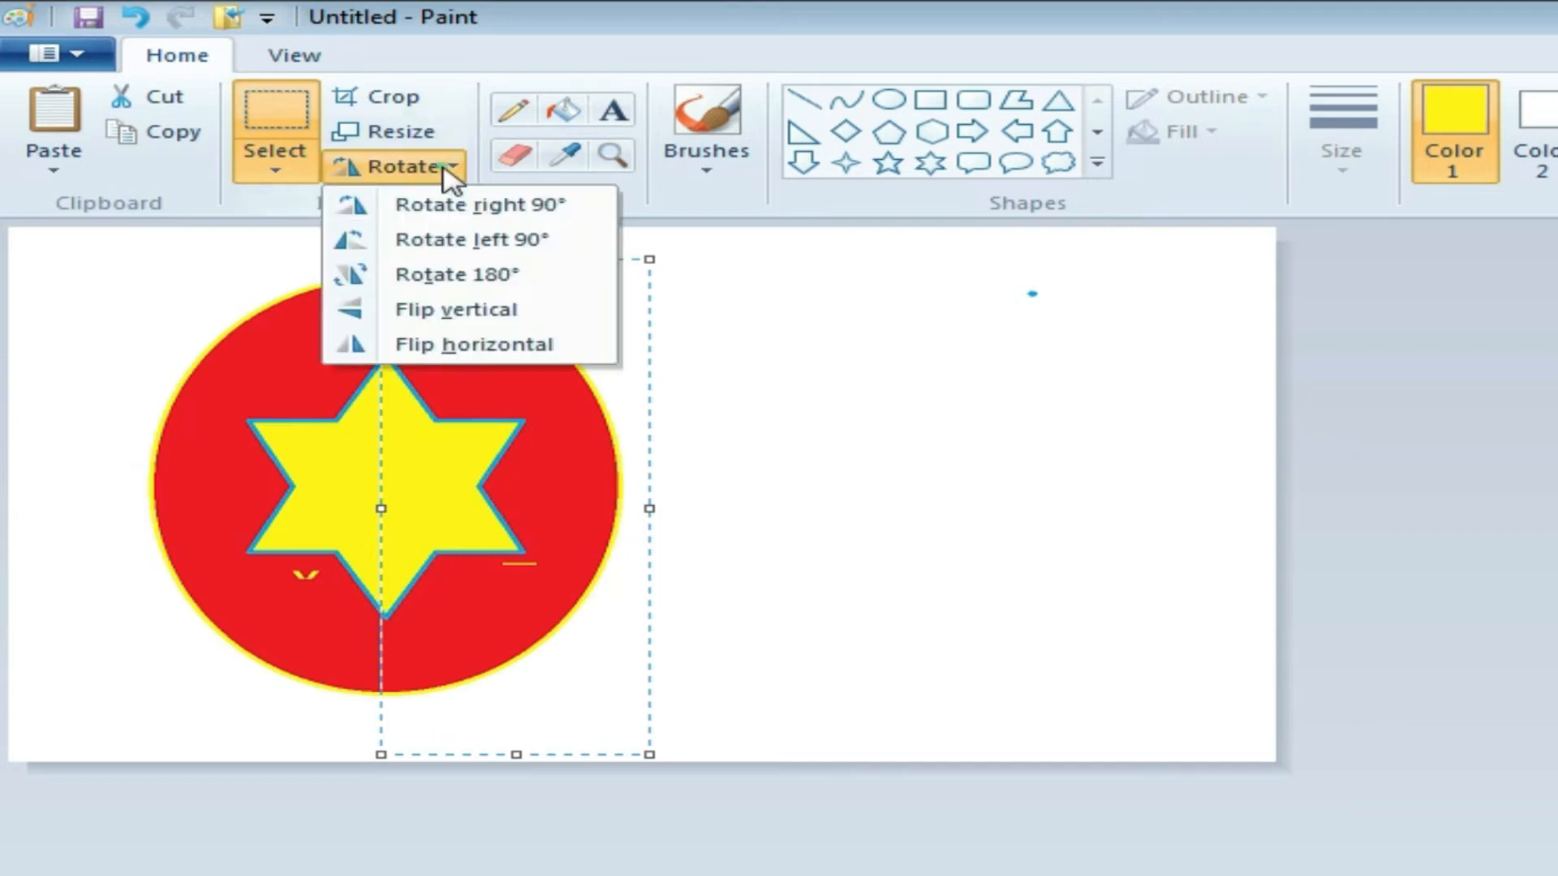
{"action": "left_click", "coordinate": [448, 276]}
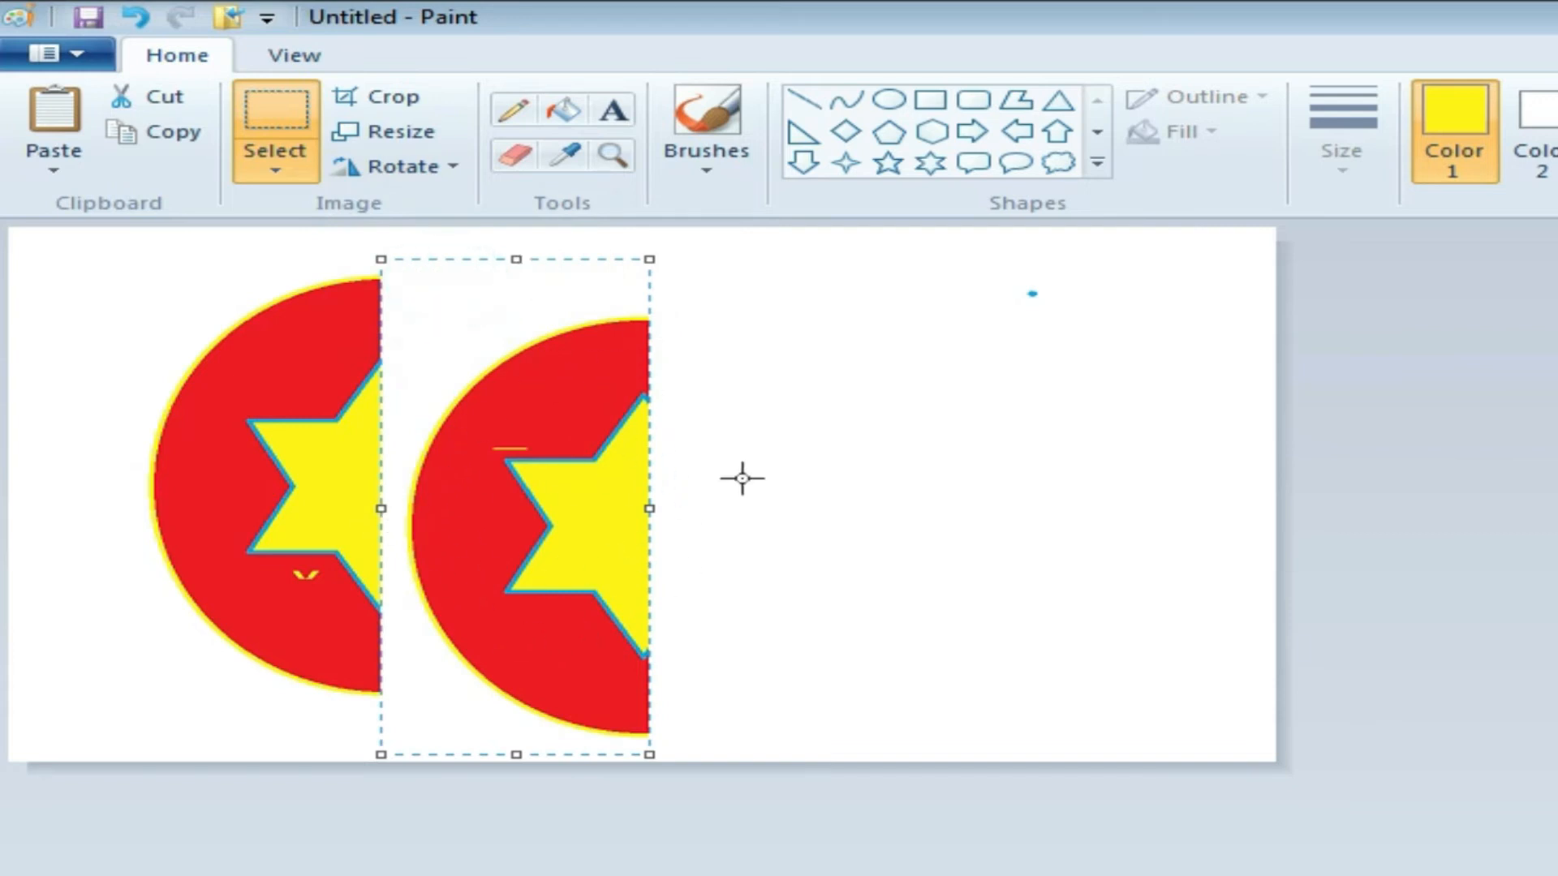
- Flip the selected half of the circle and star vertically and horizontally so it matches the other half
{"action": "left_click", "coordinate": [427, 168]}
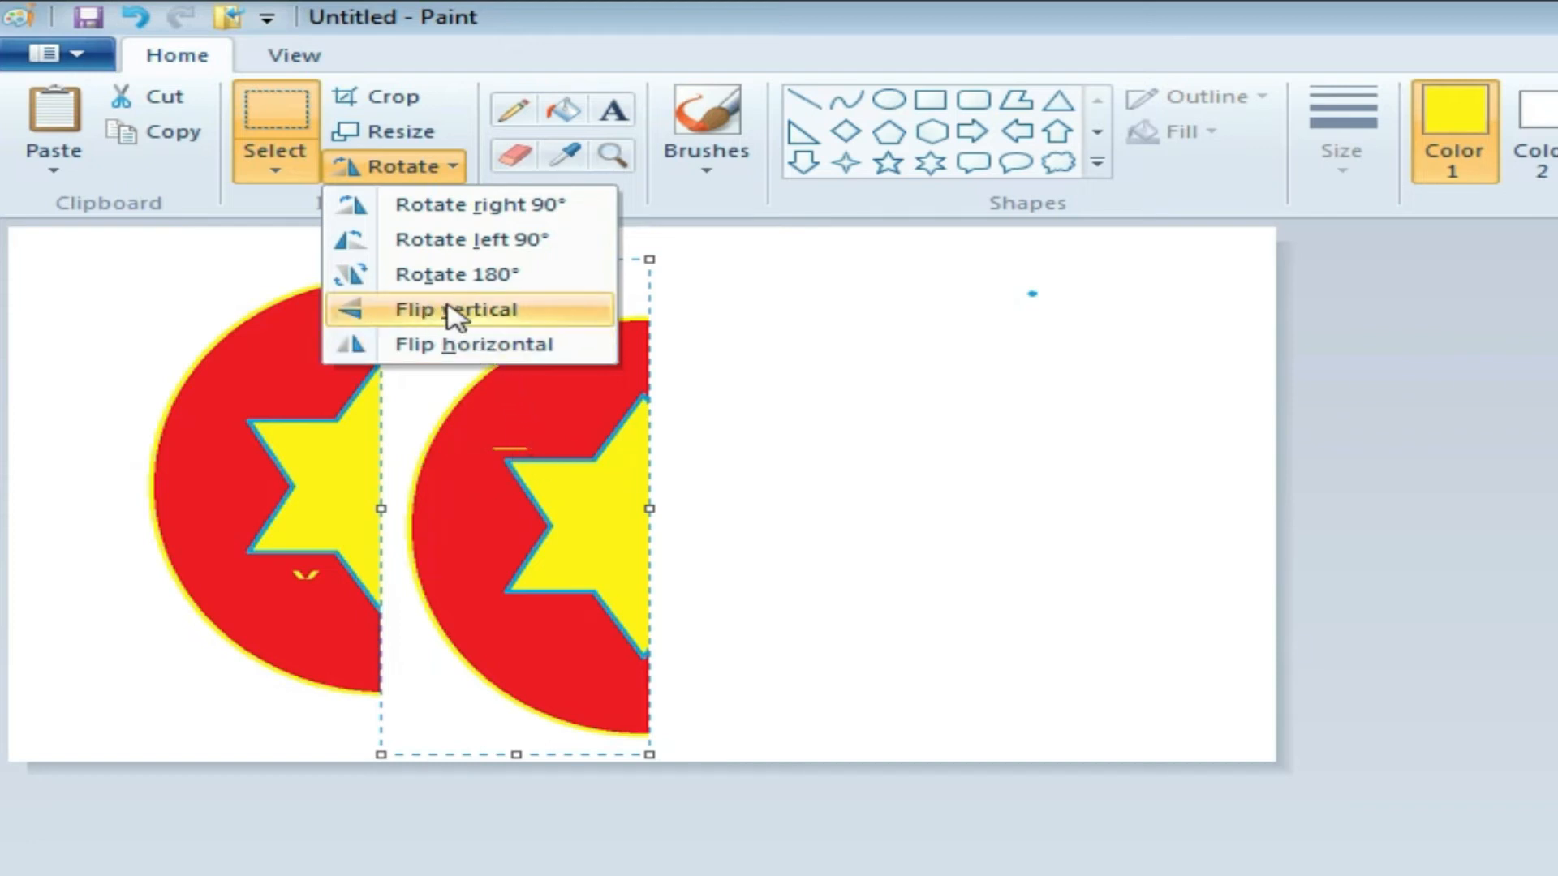
{"action": "left_click", "coordinate": [510, 305]}
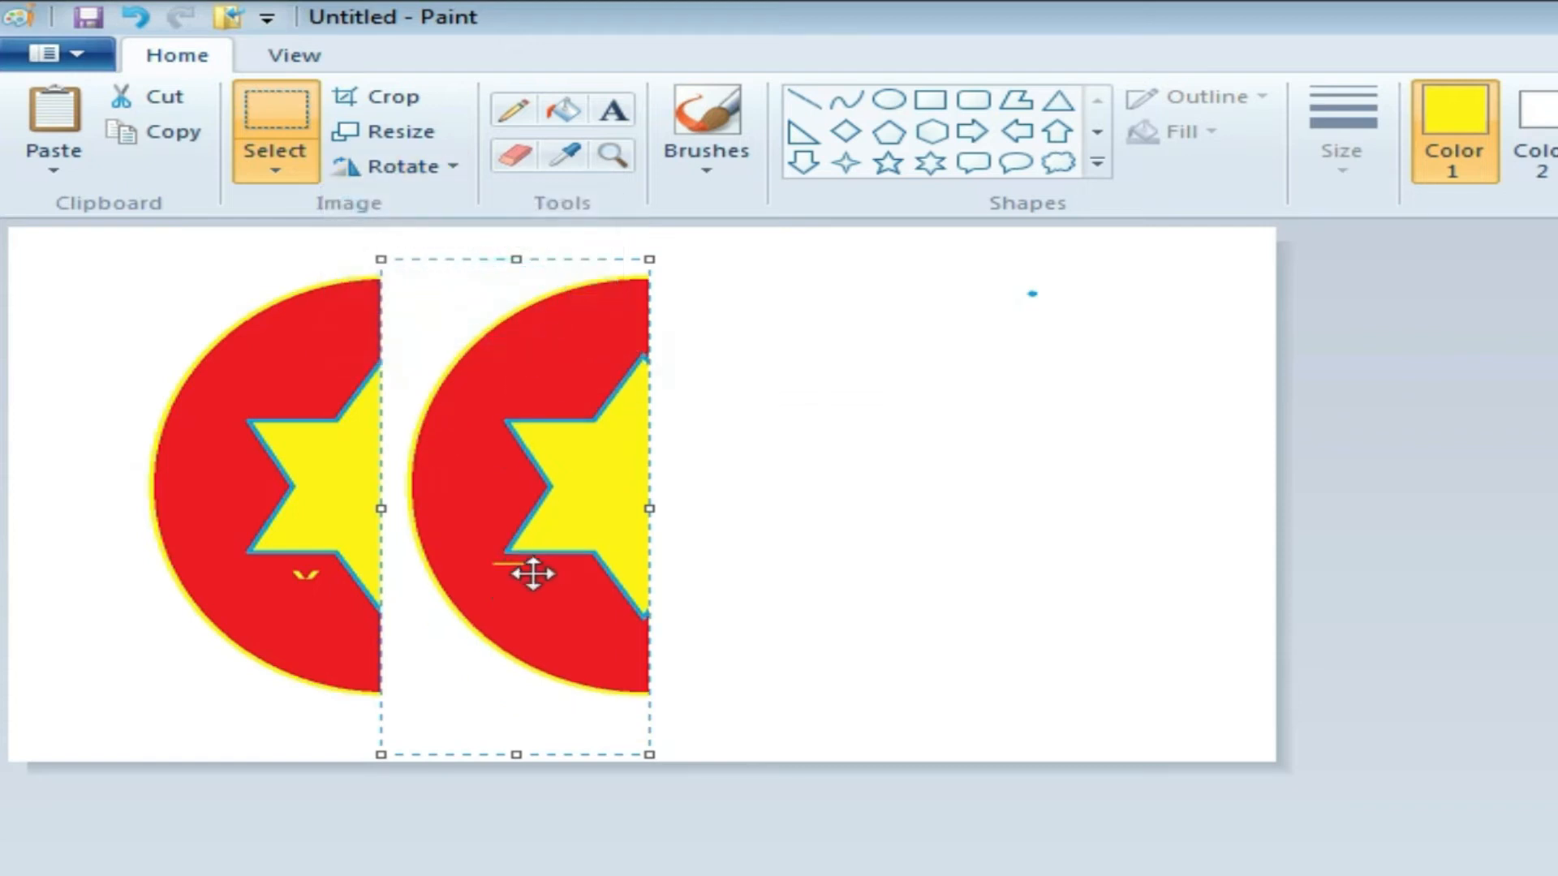
{"action": "left_click", "coordinate": [430, 172]}
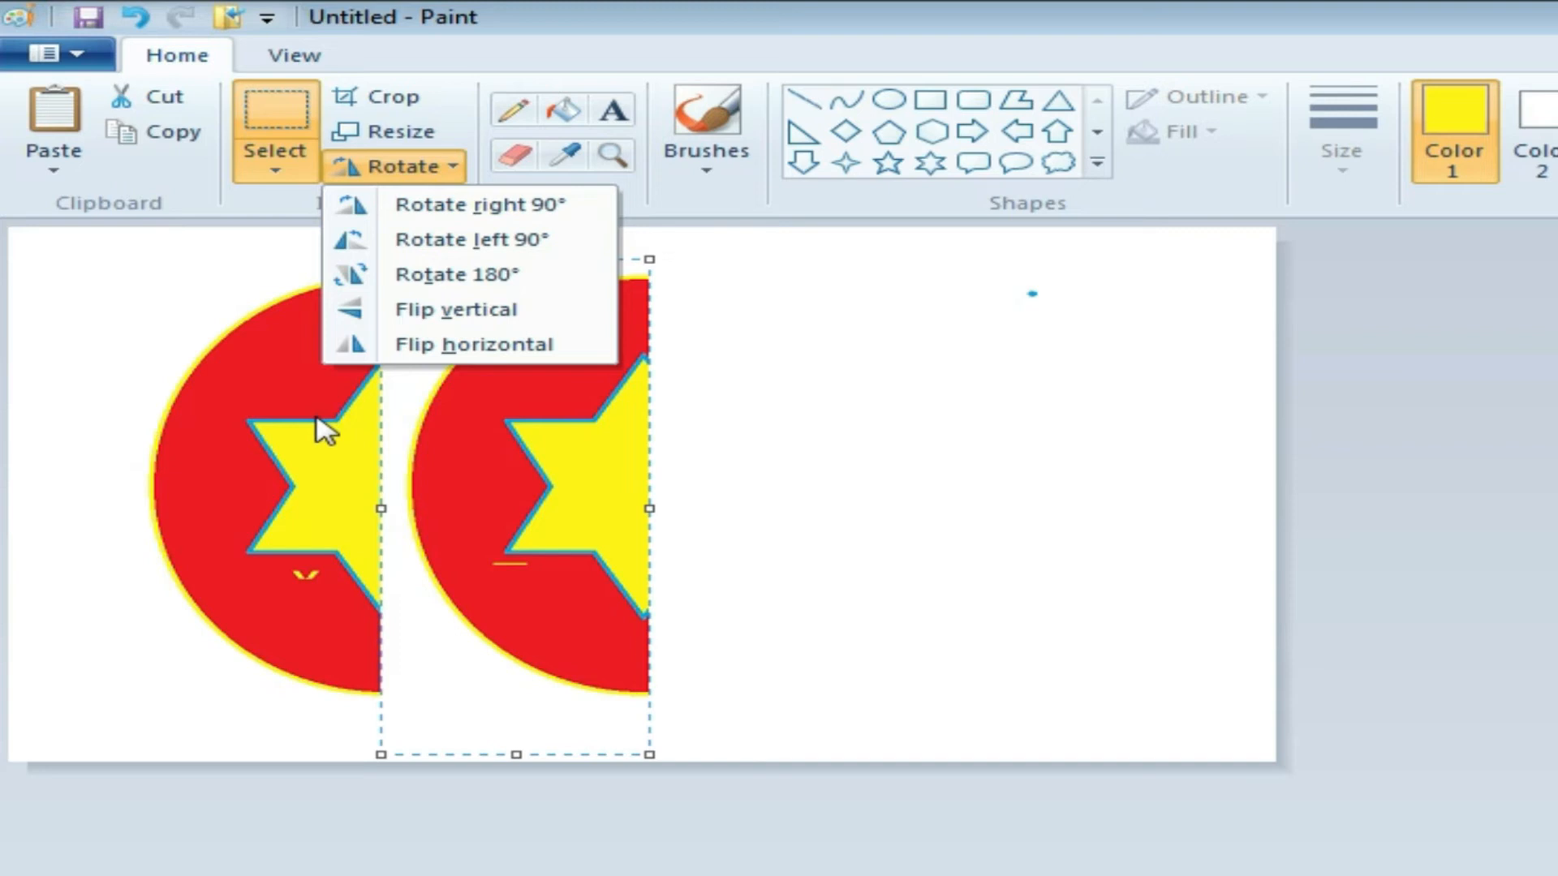
{"action": "left_click", "coordinate": [485, 354]}
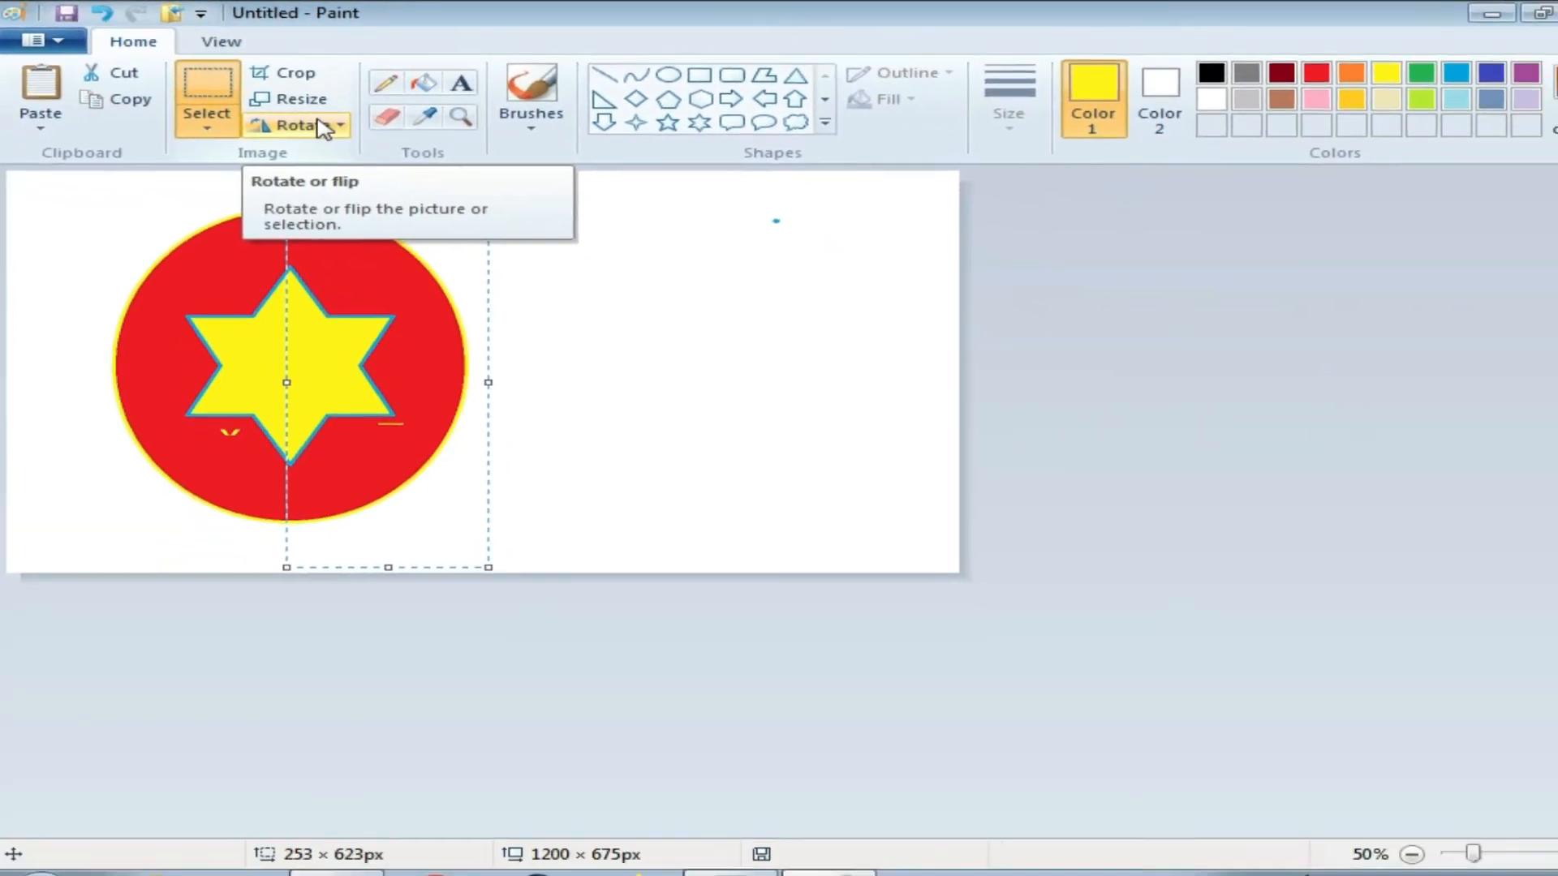
{"action": "left_click", "coordinate": [445, 164]}
{"action": "left_click", "coordinate": [319, 115]}
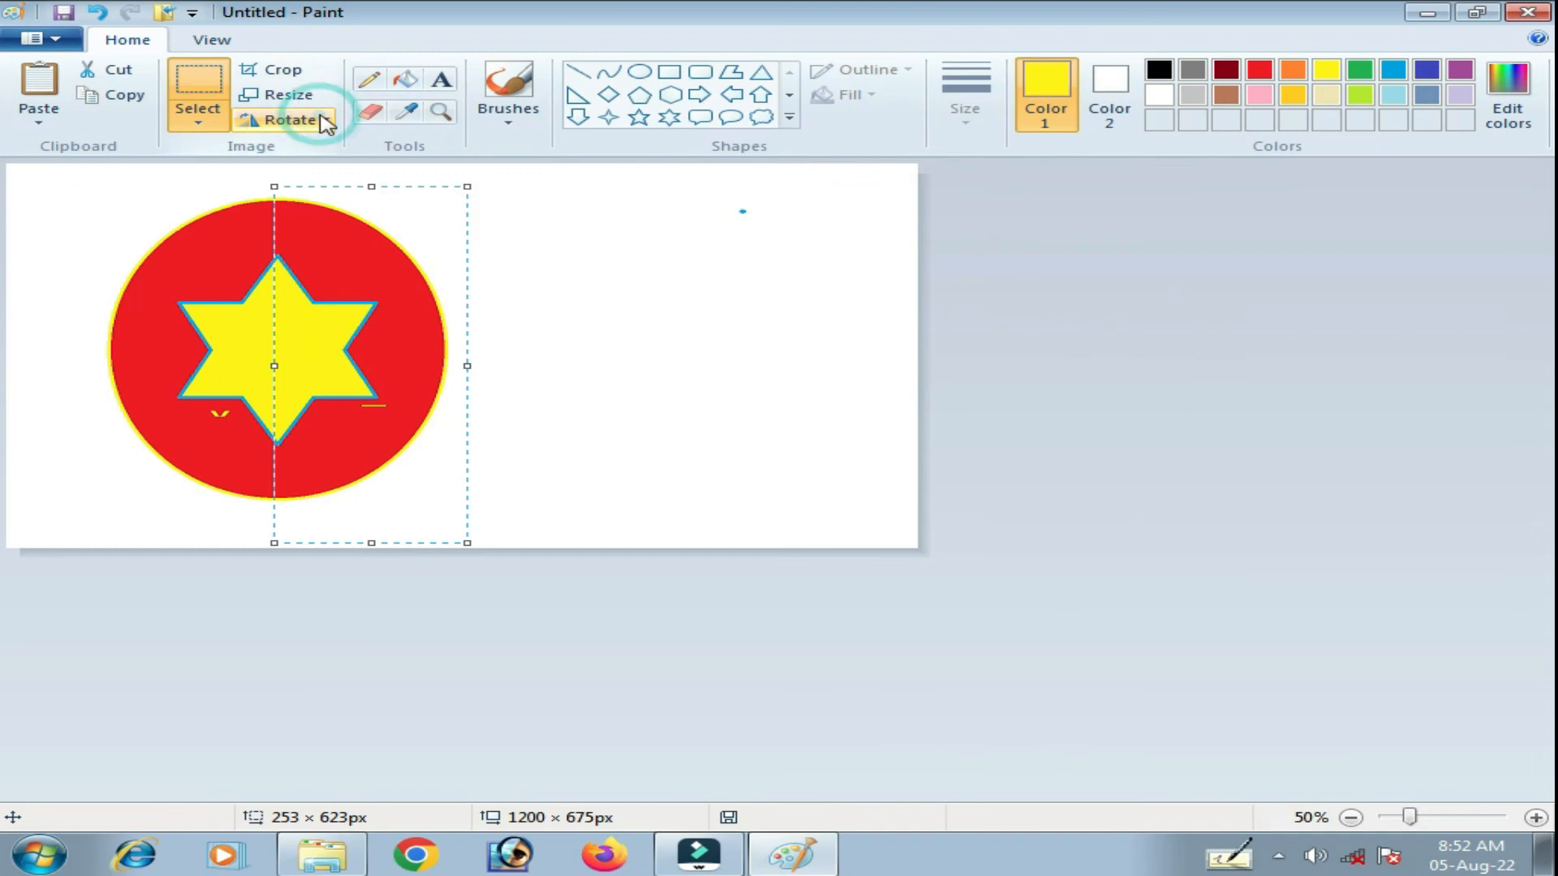
- Open the Resize and Skew settings for the selection and set the resize to 140 percent with Maintain aspect ratio on
{"action": "left_click", "coordinate": [283, 95]}
{"action": "left_click_drag", "start_coordinate": [285, 149], "coordinate": [800, 175]}
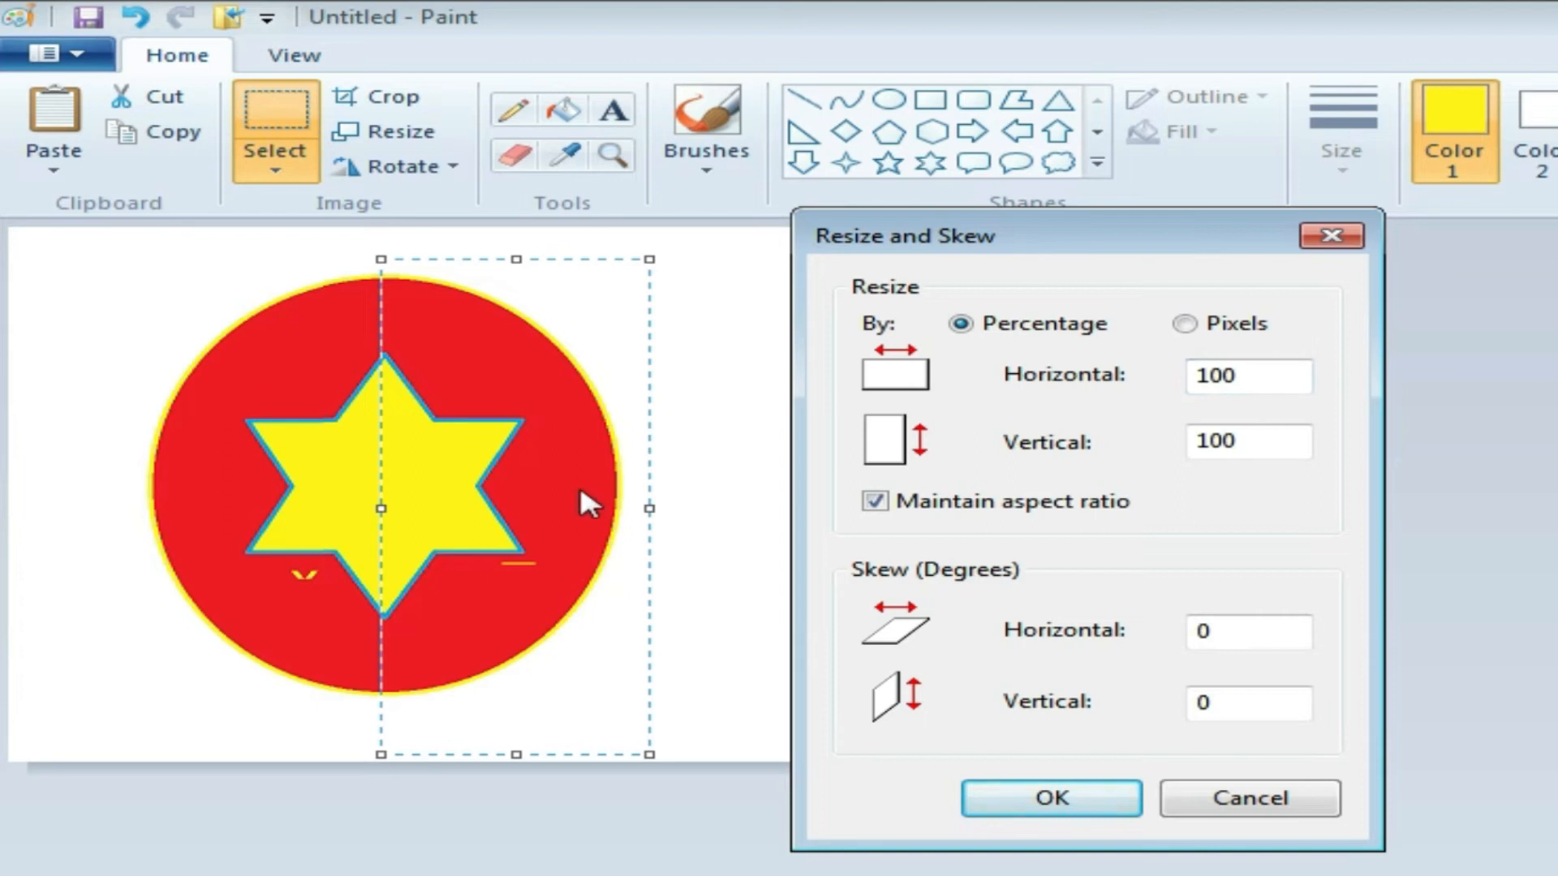
{"action": "left_click_drag", "start_coordinate": [1071, 240], "coordinate": [1232, 213]}
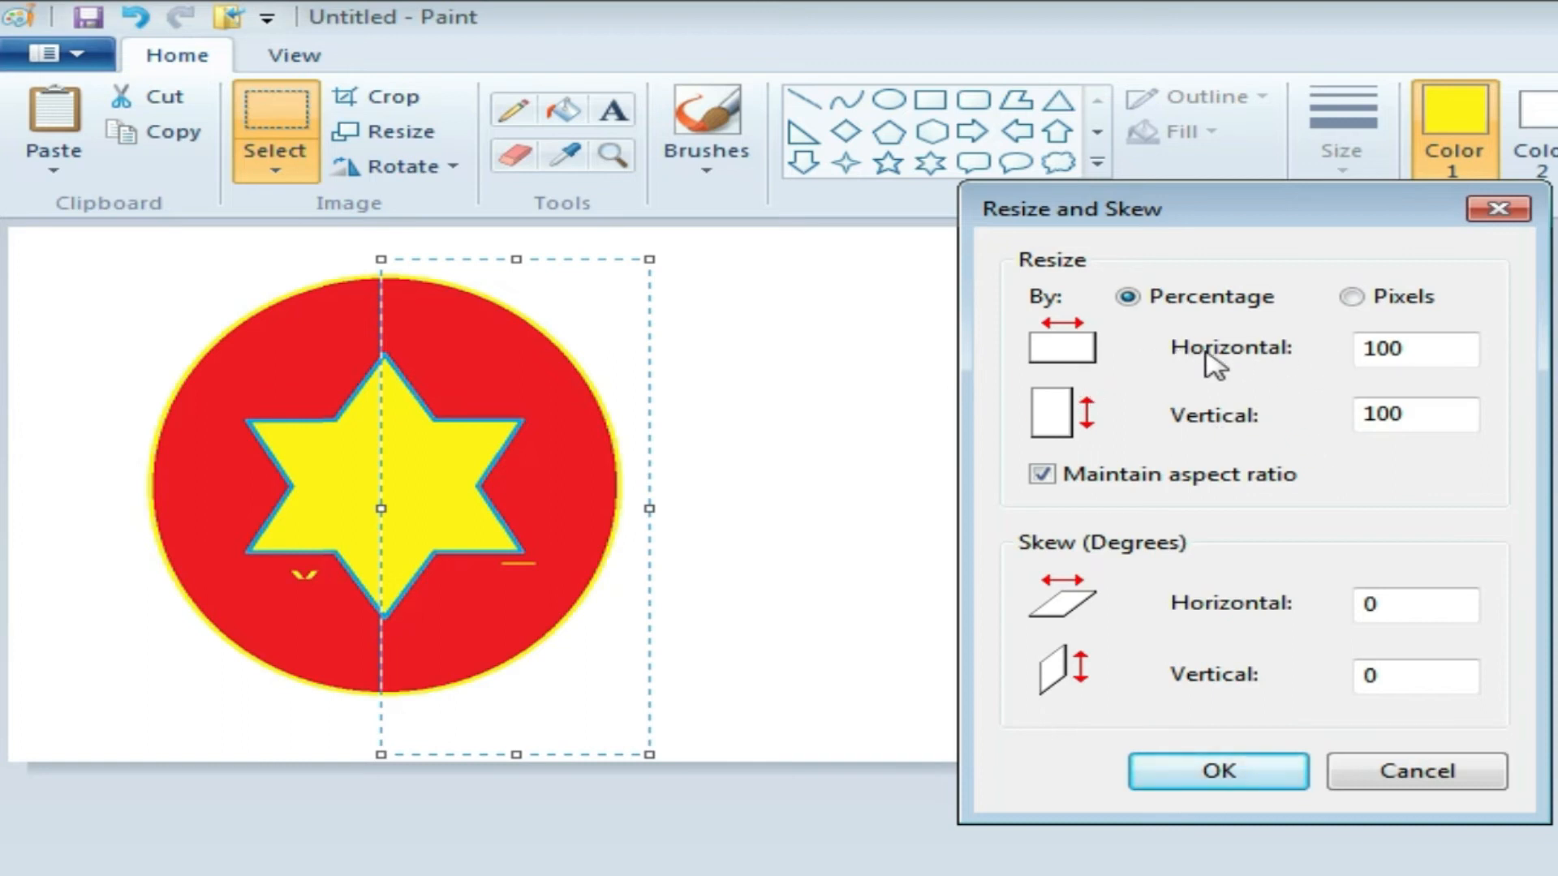
{"action": "left_click", "coordinate": [1419, 347]}
{"action": "left_click_drag", "start_coordinate": [1418, 347], "coordinate": [1347, 357]}
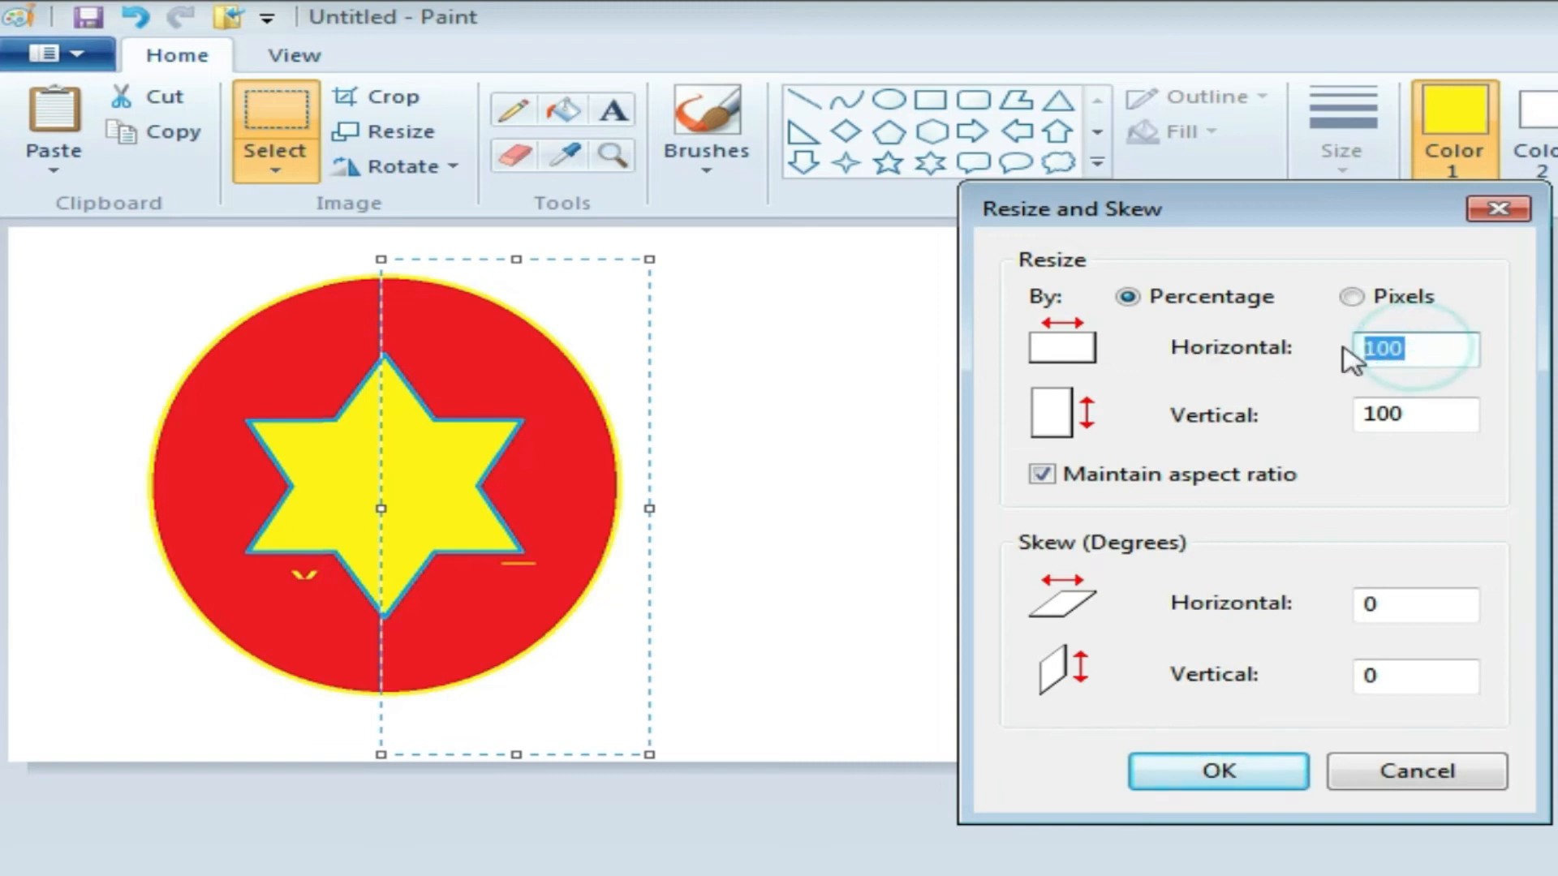
{"action": "type", "text": "1"}
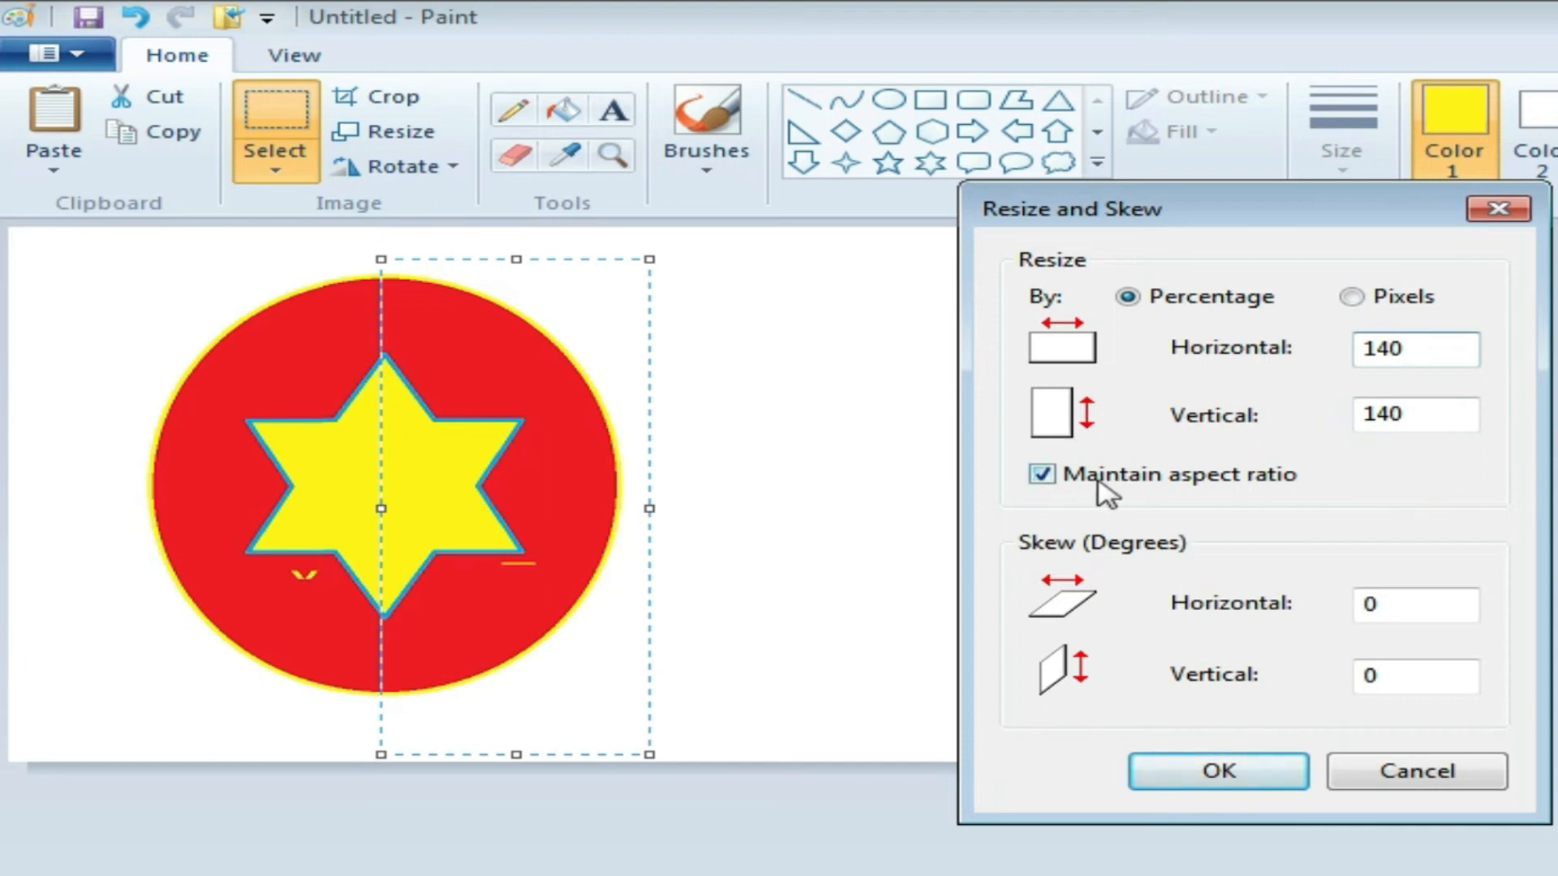
- Toggle Maintain aspect ratio off and on and set both resize percentages back to 100
{"action": "left_click", "coordinate": [1041, 477]}
{"action": "left_click_drag", "start_coordinate": [1422, 347], "coordinate": [1351, 361]}
{"action": "type", "text": "12"}
{"action": "left_click", "coordinate": [1044, 476]}
{"action": "left_click_drag", "start_coordinate": [1410, 414], "coordinate": [1311, 413]}
{"action": "type", "text": "1"}
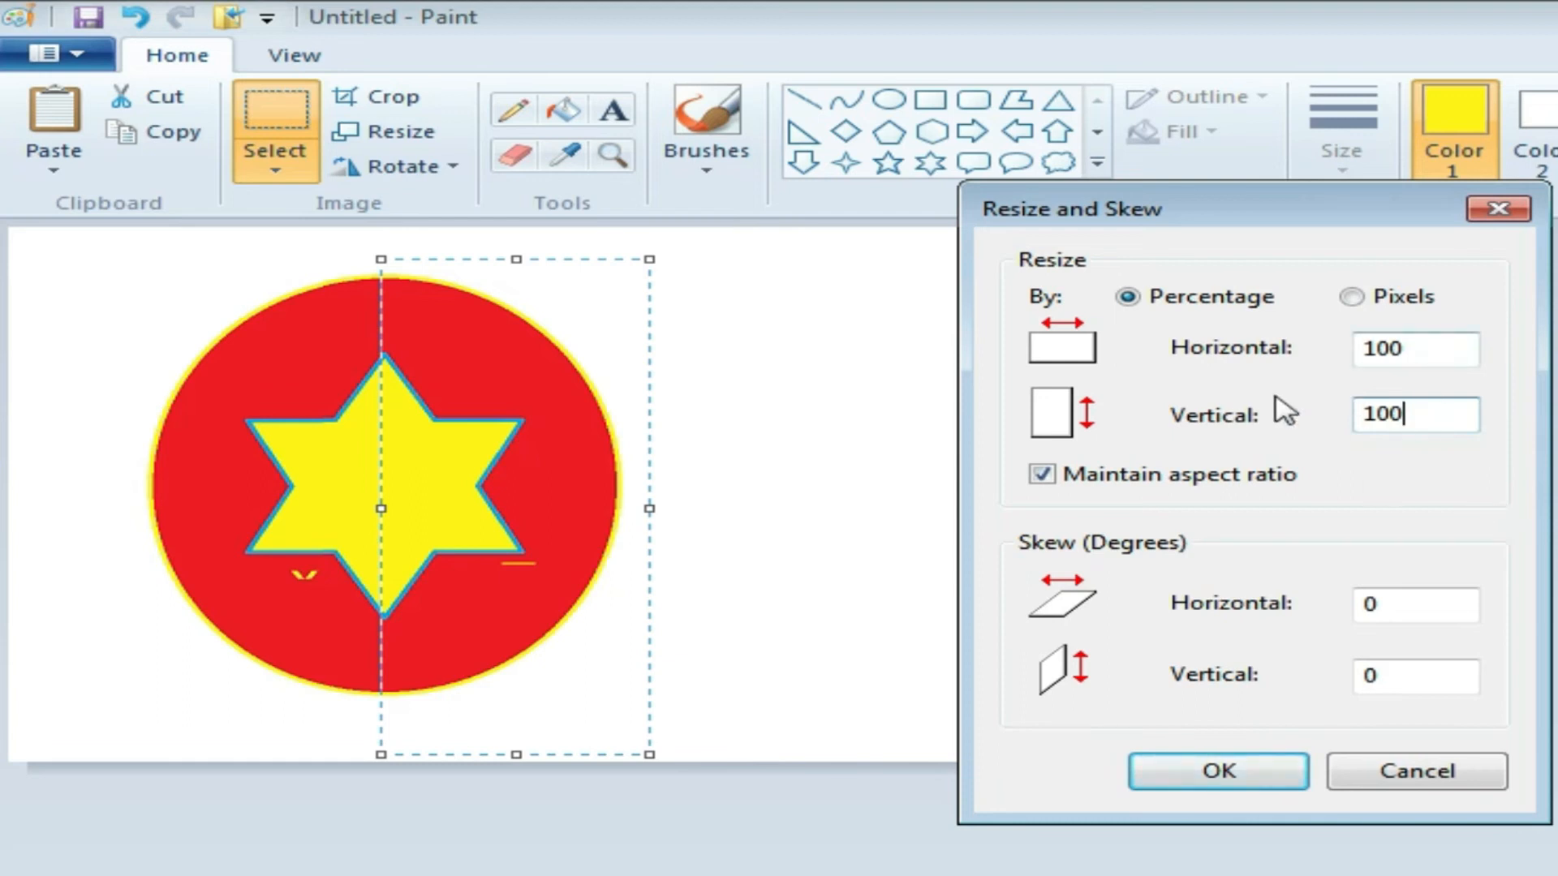
- Turn off Maintain aspect ratio and resize the selected half to 120 percent horizontally
{"action": "left_click", "coordinate": [1044, 478]}
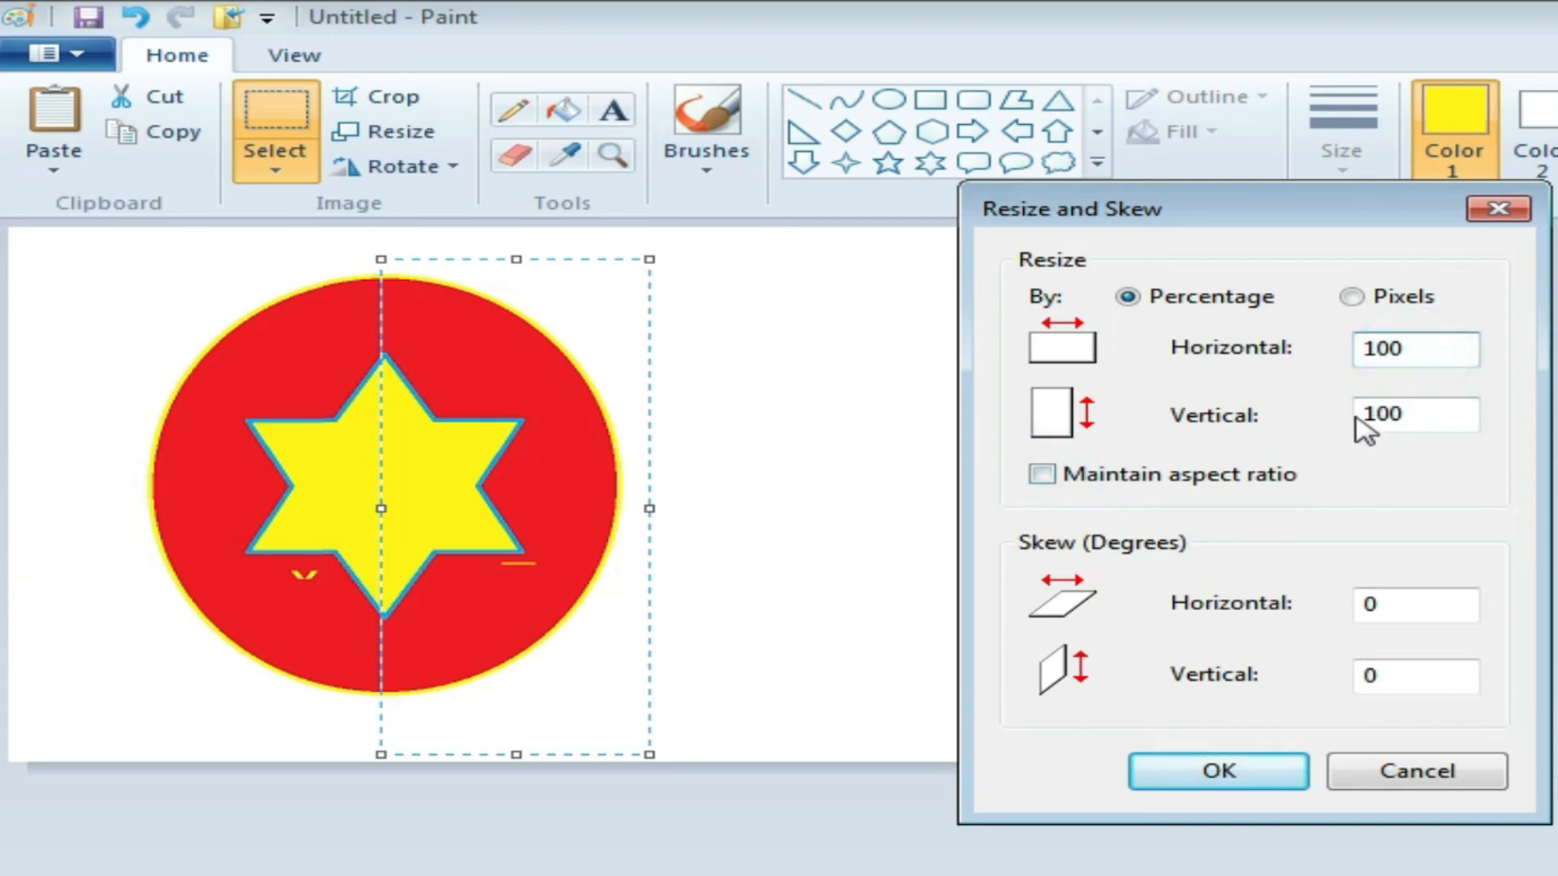
{"action": "double_click", "coordinate": [1430, 349]}
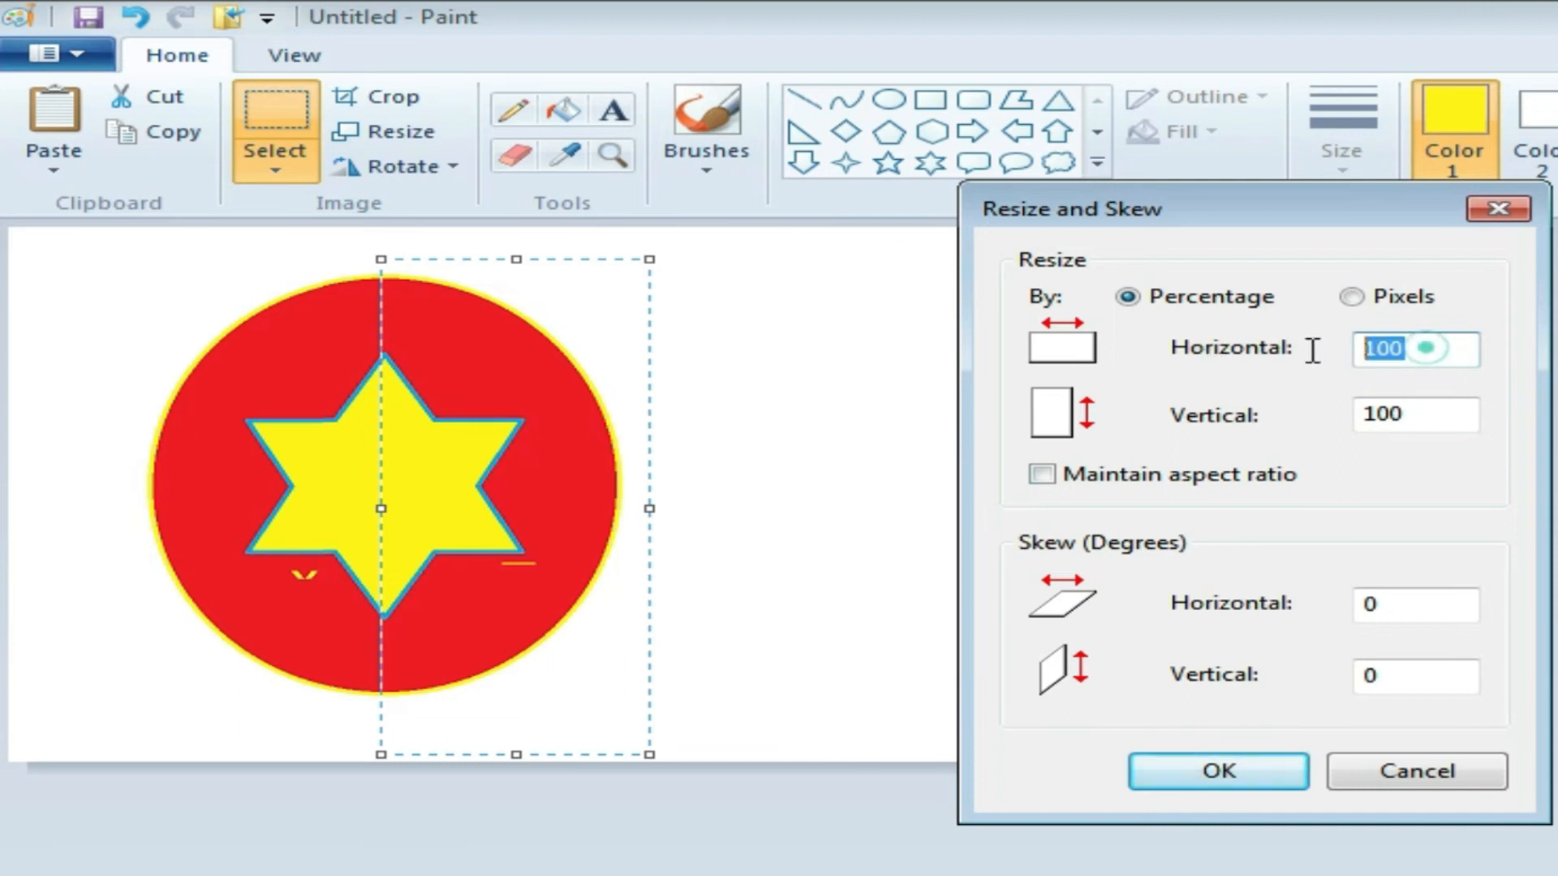
{"action": "type", "text": "12"}
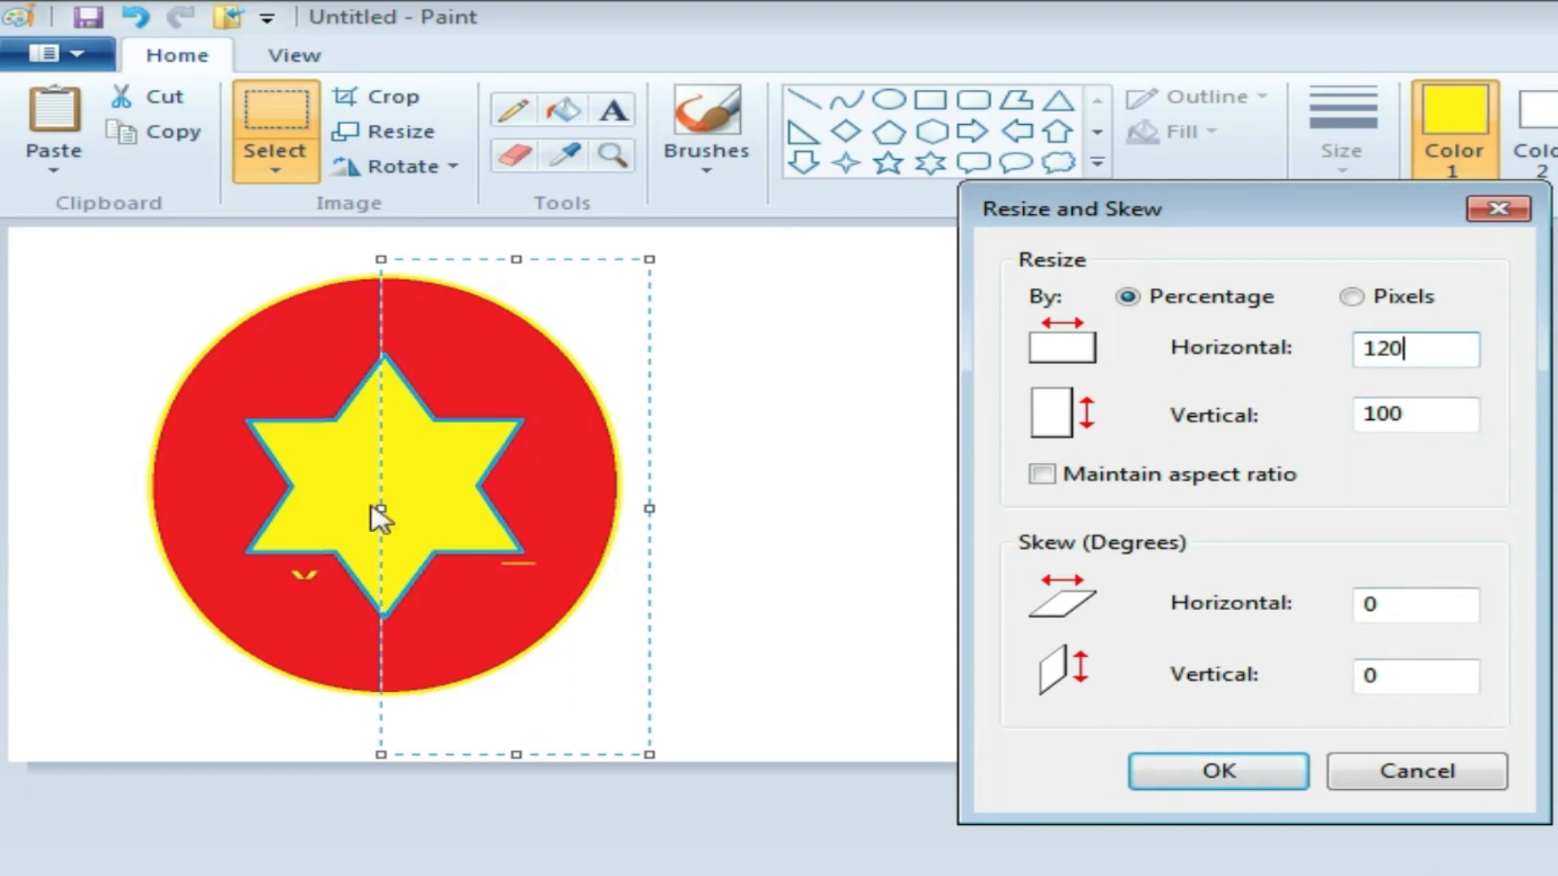
{"action": "left_click", "coordinate": [1239, 773]}
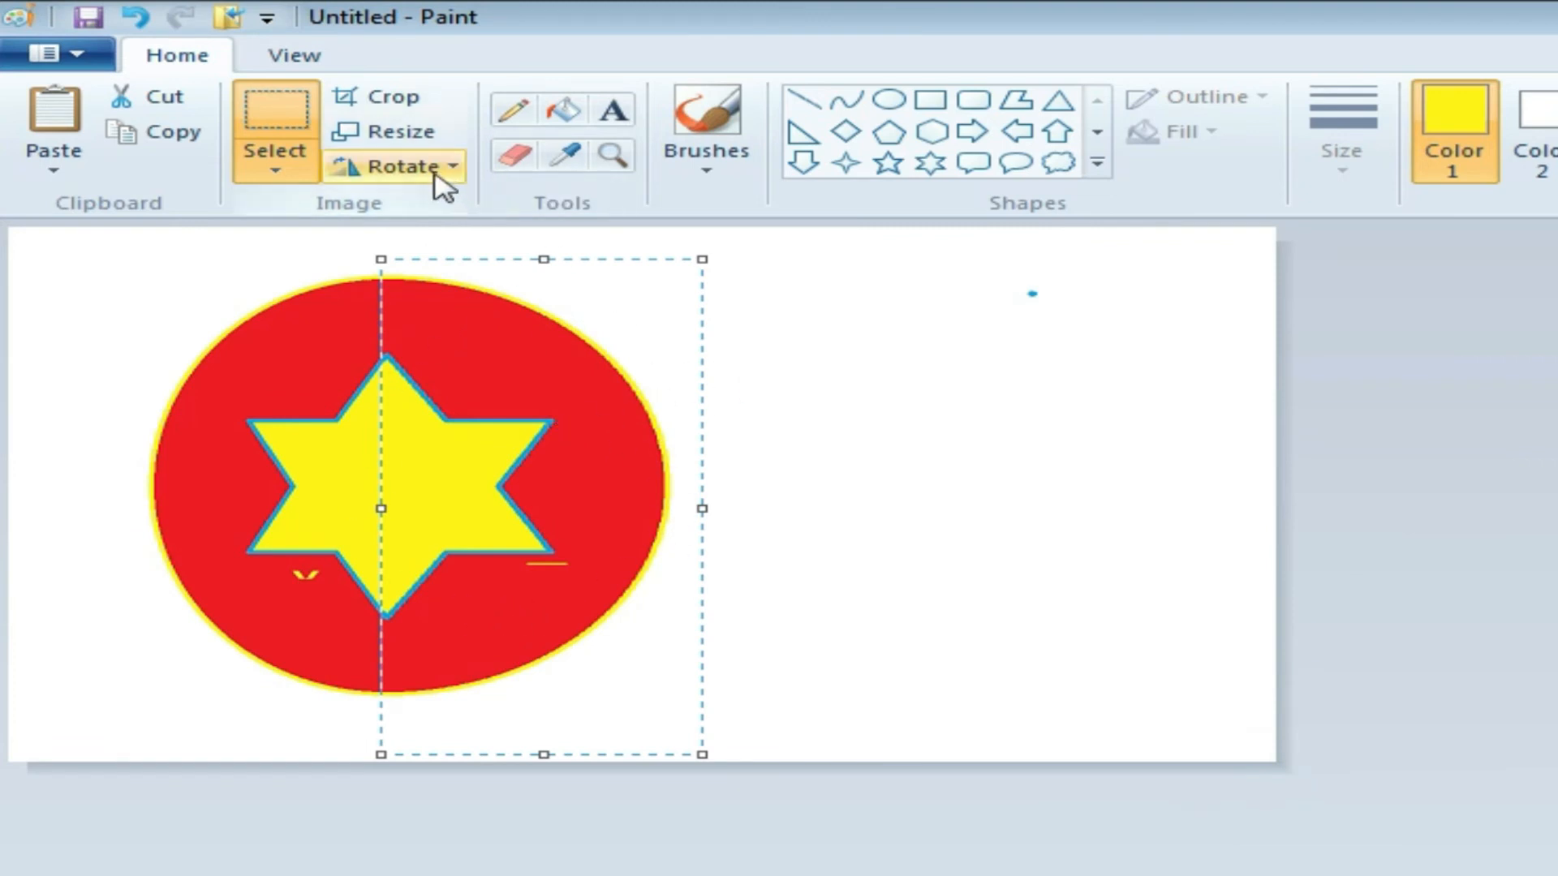
- Resize the selected half to 150 percent horizontally and 100 percent vertically with Maintain aspect ratio off
{"action": "left_click", "coordinate": [429, 132]}
{"action": "mouse_move", "coordinate": [445, 209]}
{"action": "left_mouse_down"}
{"action": "mouse_move", "coordinate": [1453, 294]}
{"action": "mouse_move", "coordinate": [1471, 264]}
{"action": "left_mouse_up"}
{"action": "double_click", "coordinate": [1517, 398]}
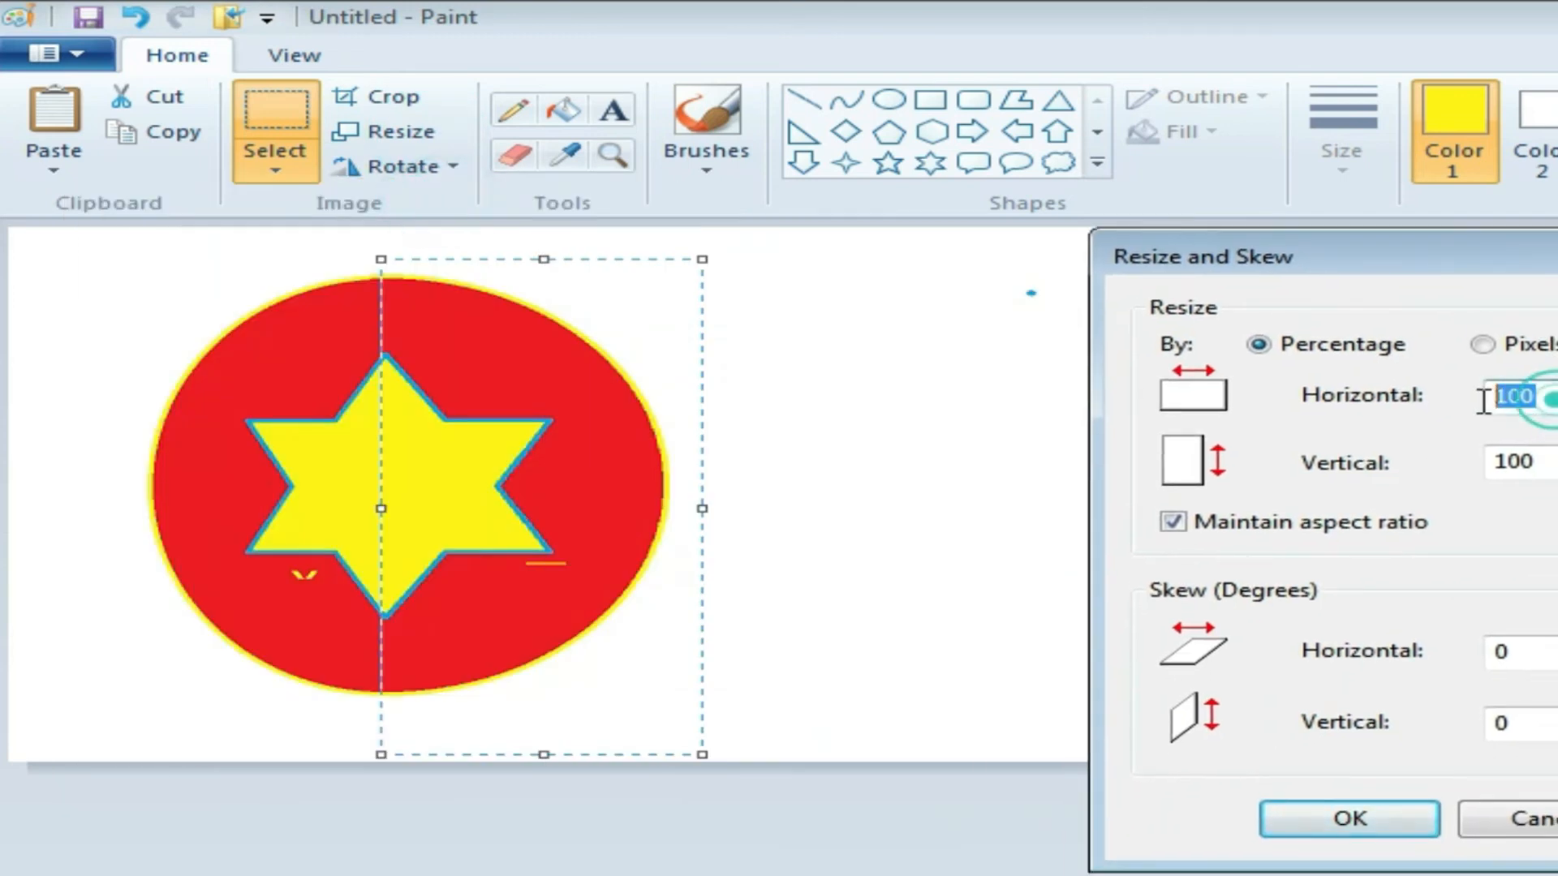
{"action": "type", "text": "1"}
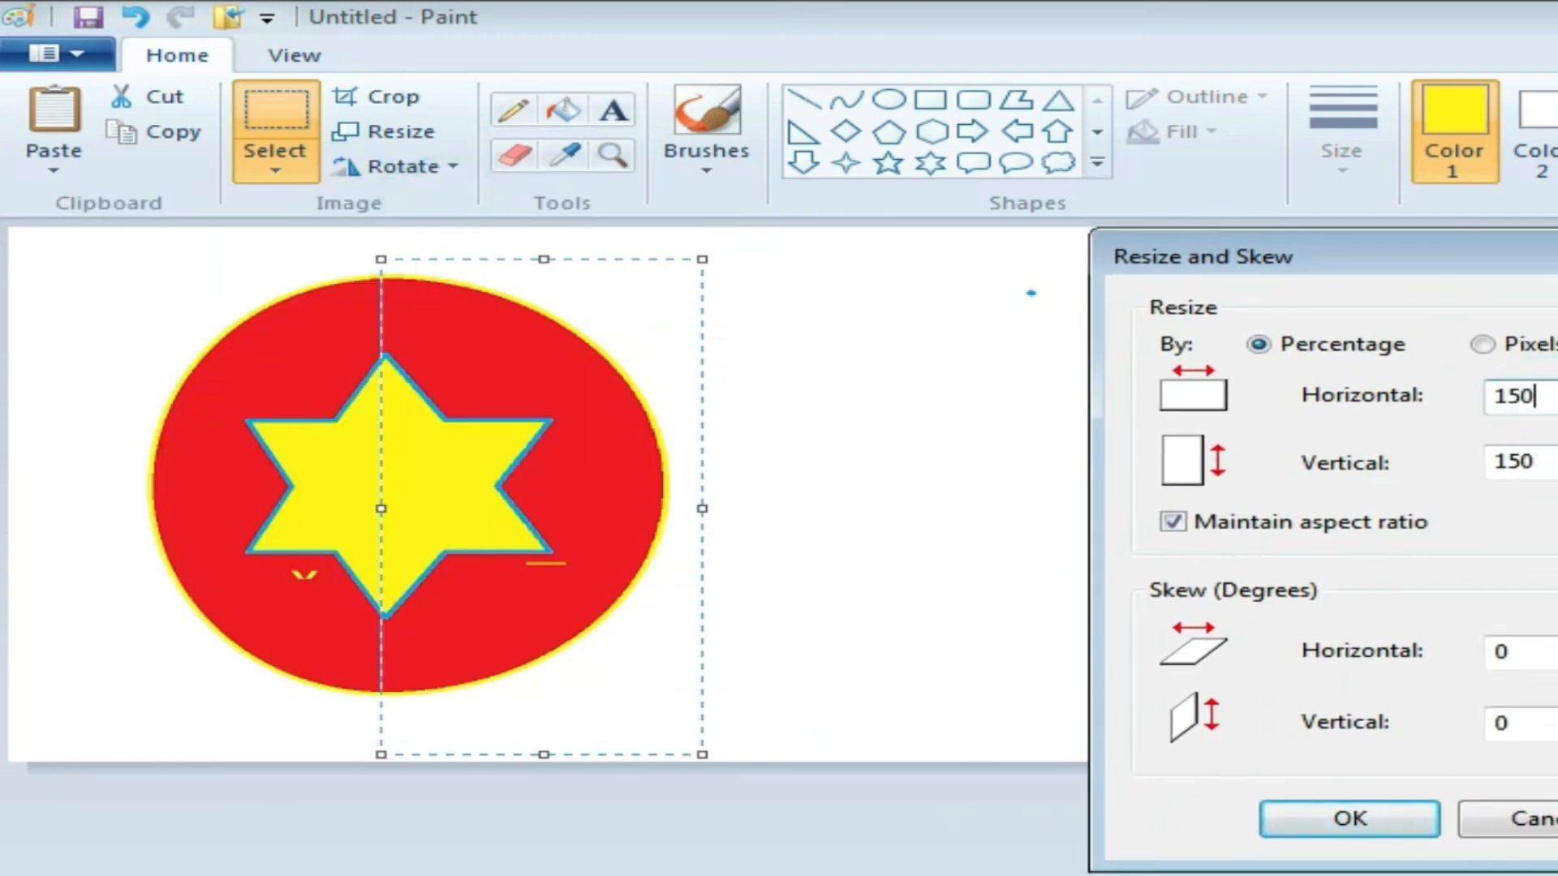
{"action": "left_click", "coordinate": [1173, 524]}
{"action": "double_click", "coordinate": [1512, 461]}
{"action": "type", "text": "1"}
{"action": "left_click", "coordinate": [1400, 835]}
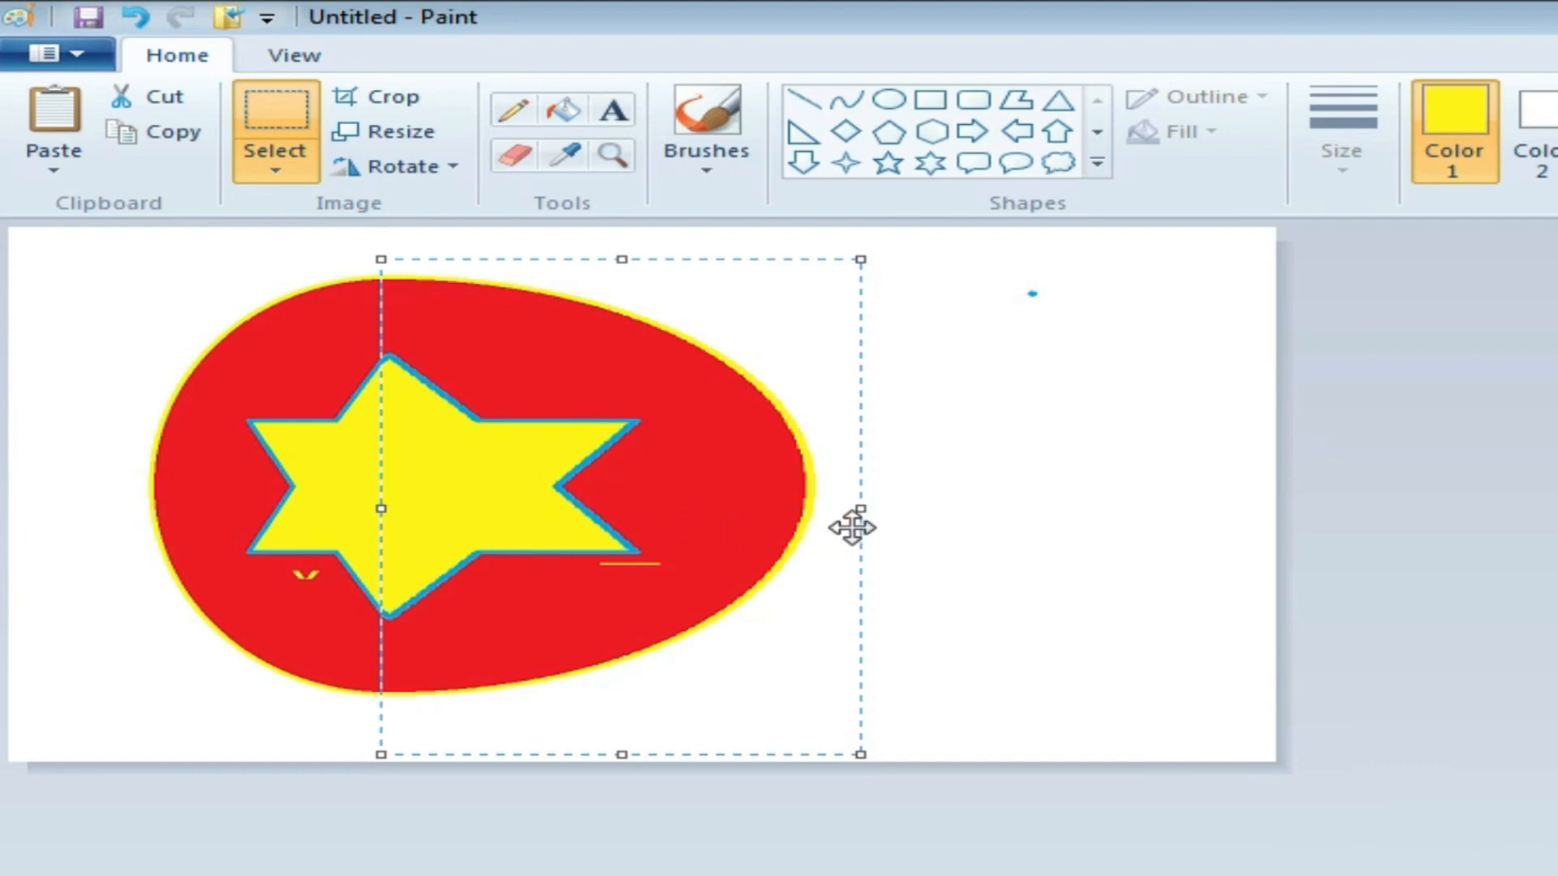
- Deselect the half and resize the whole picture by pixels to 700 vertically with Maintain aspect ratio off
{"action": "left_click", "coordinate": [1016, 477]}
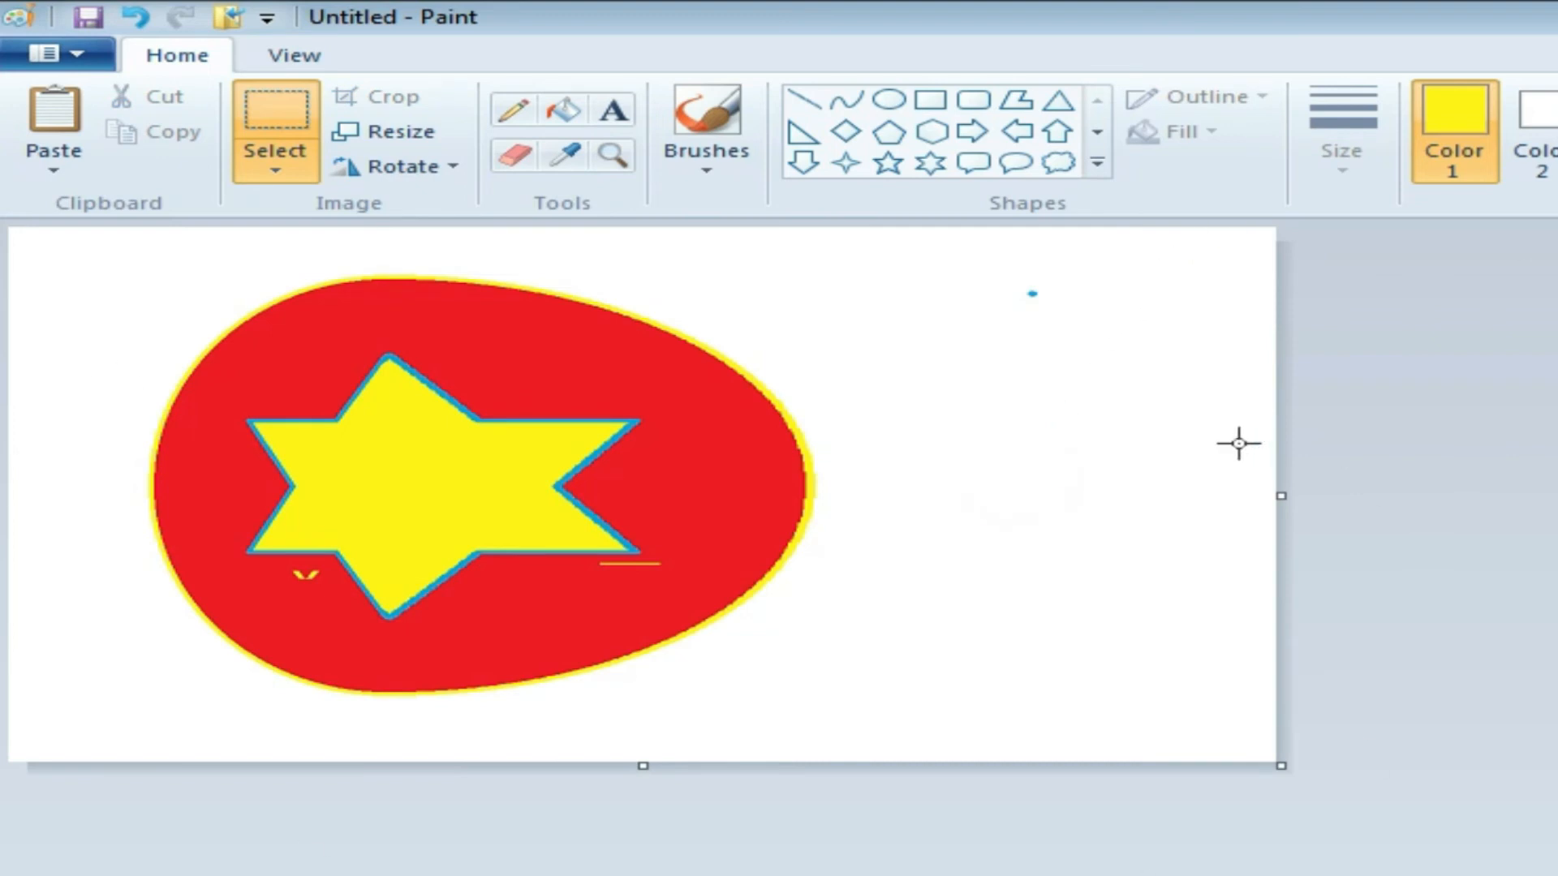
{"action": "left_click", "coordinate": [278, 172]}
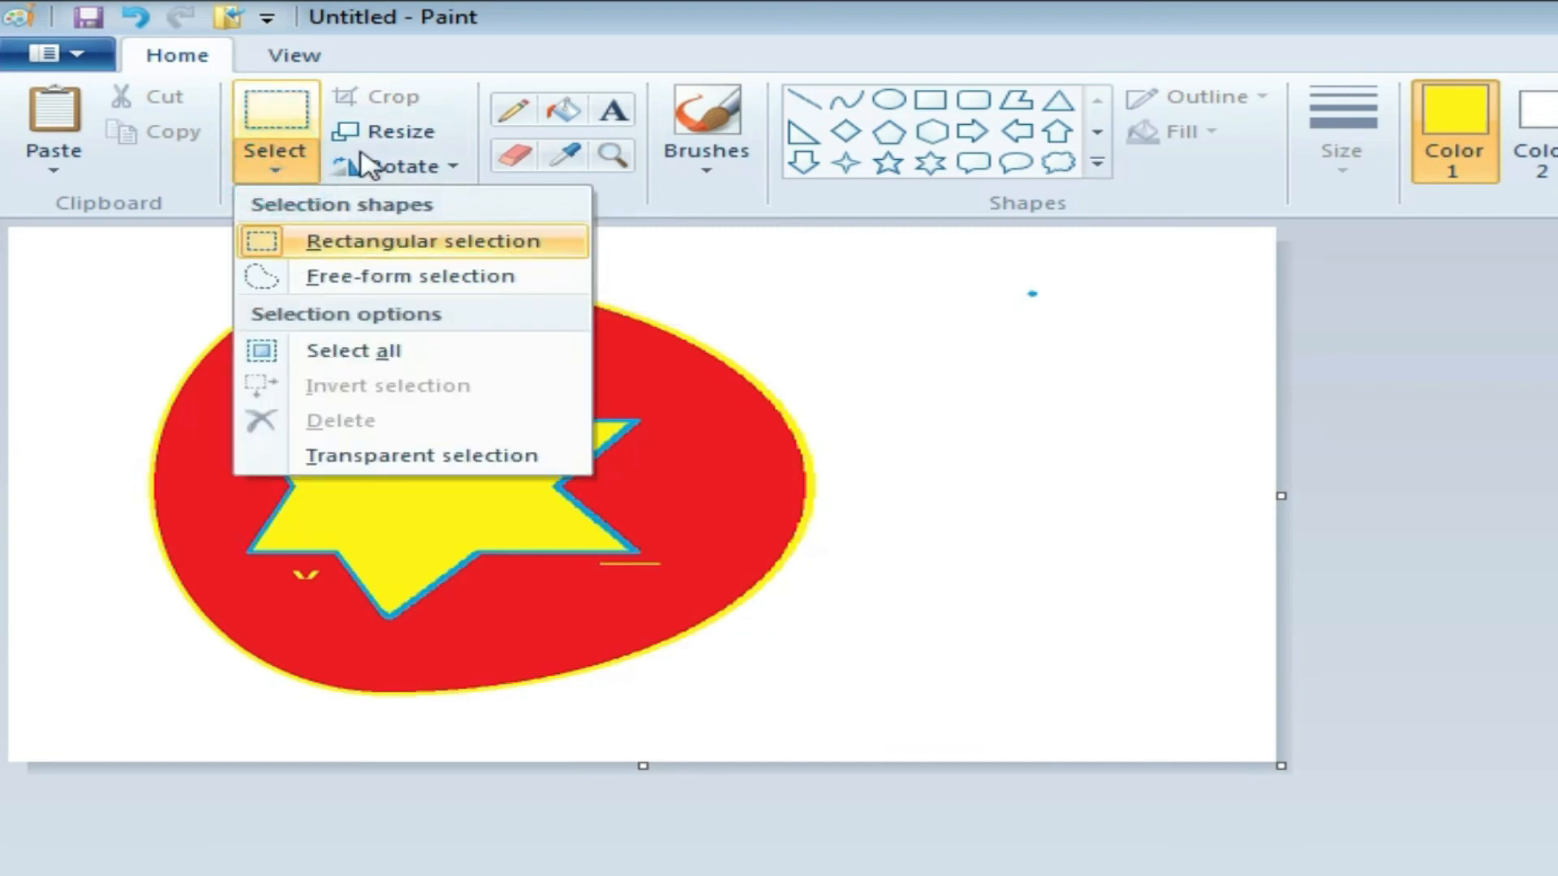
{"action": "left_click", "coordinate": [404, 134]}
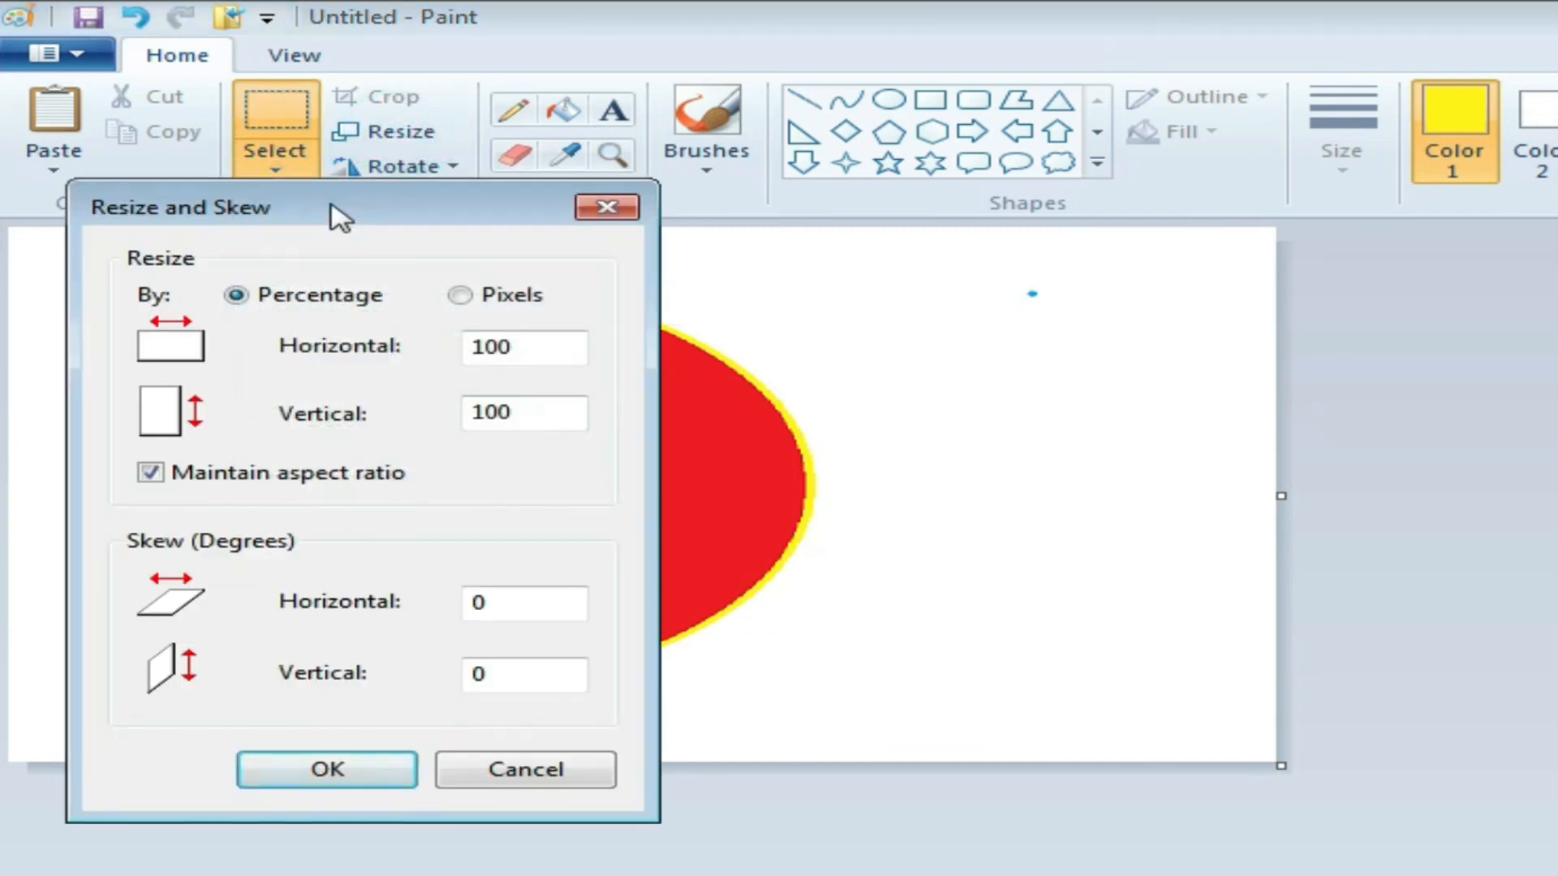
{"action": "left_click_drag", "start_coordinate": [337, 215], "coordinate": [1256, 315]}
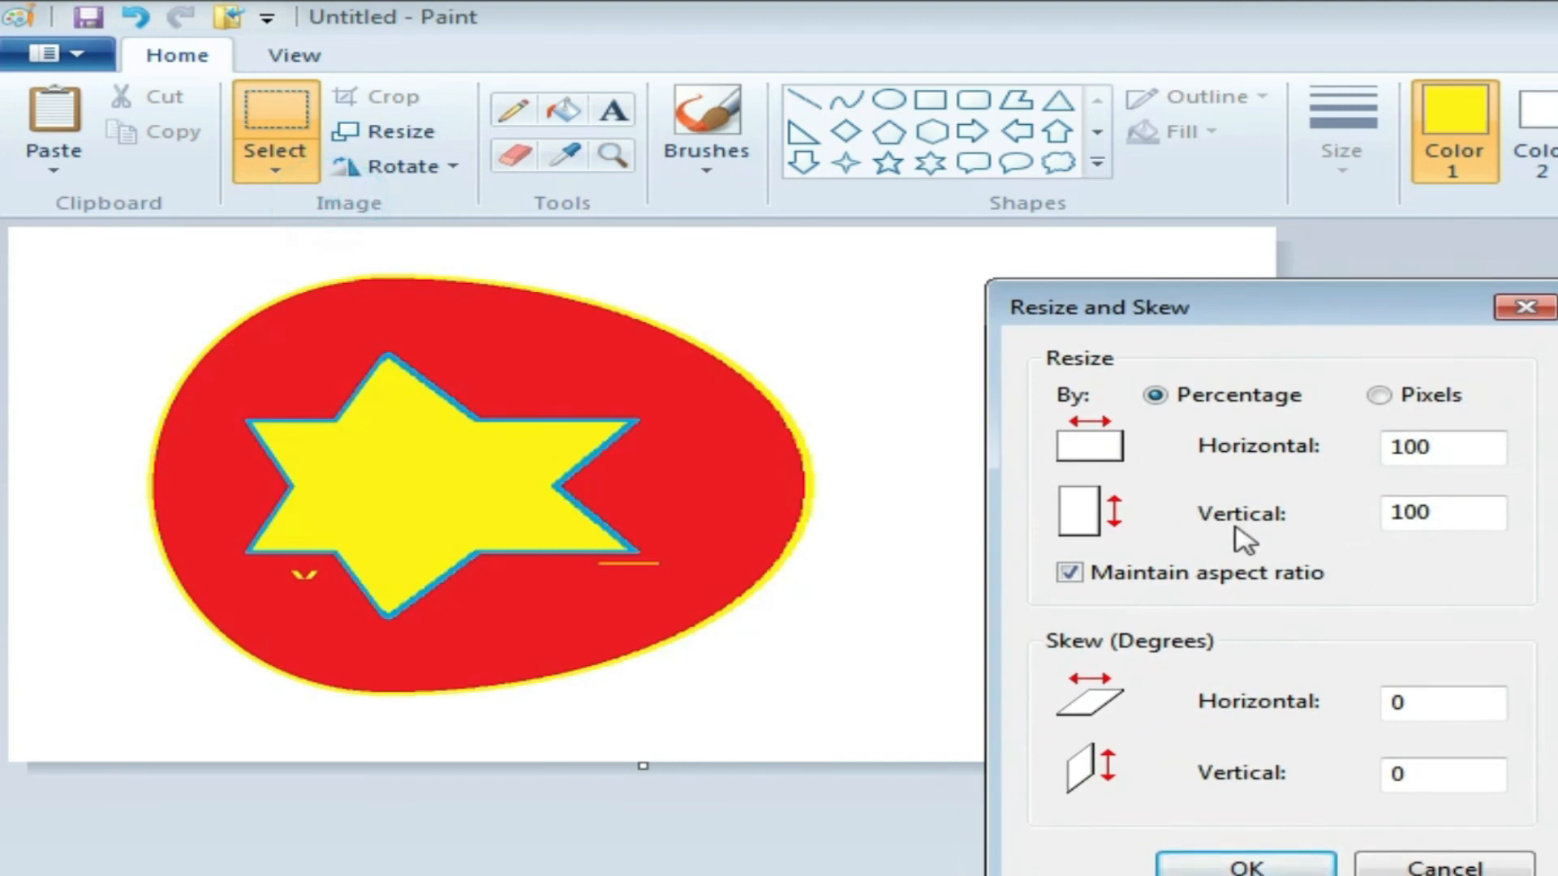
{"action": "left_click", "coordinate": [1379, 395]}
{"action": "double_click", "coordinate": [1452, 513]}
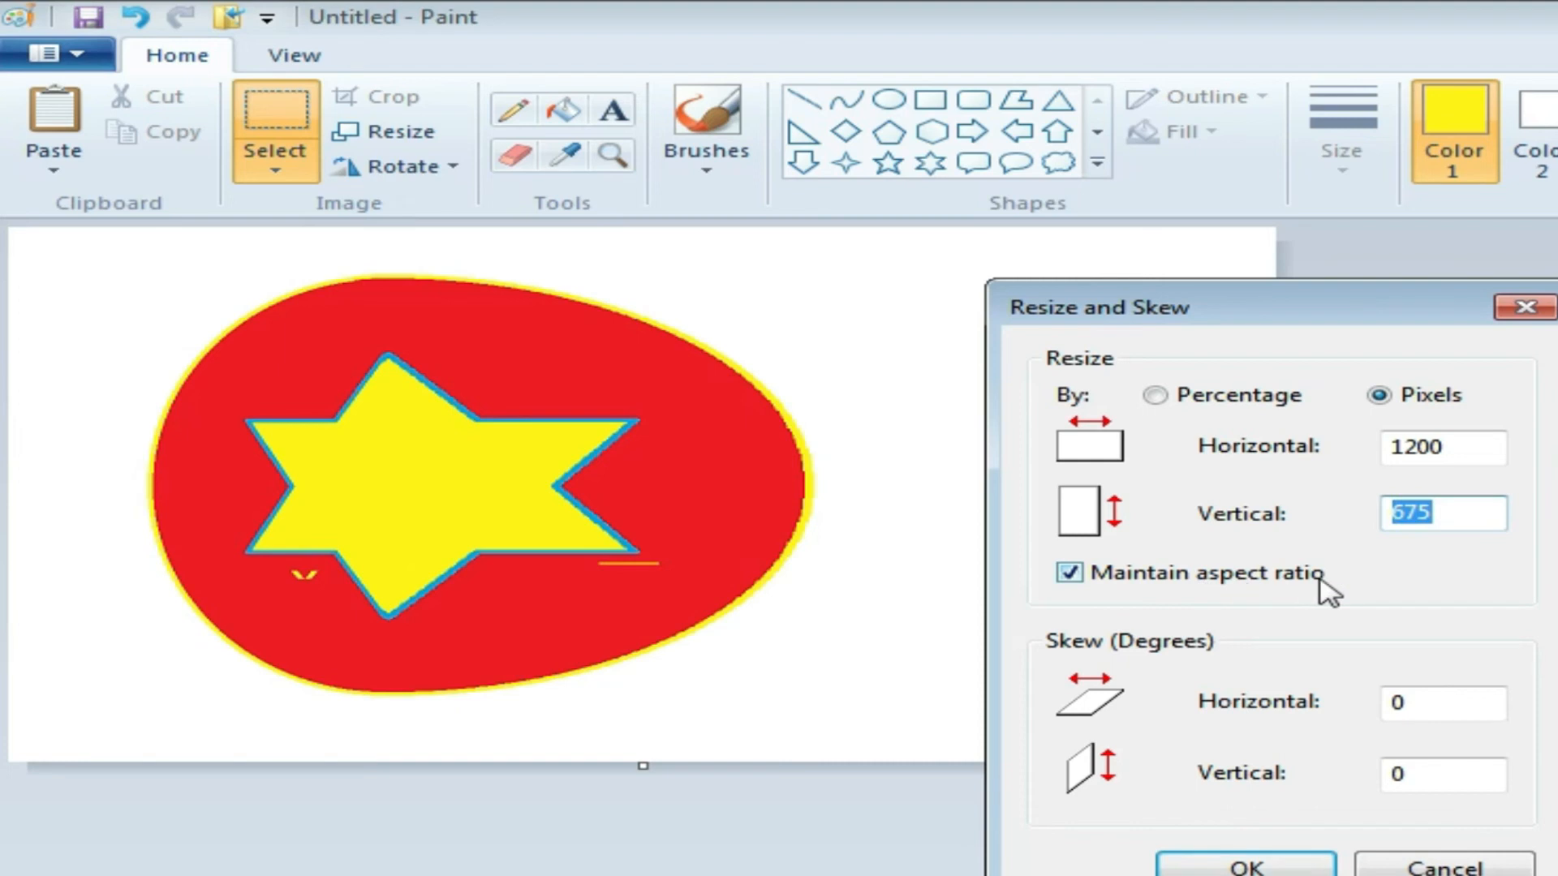
{"action": "left_click", "coordinate": [1069, 575]}
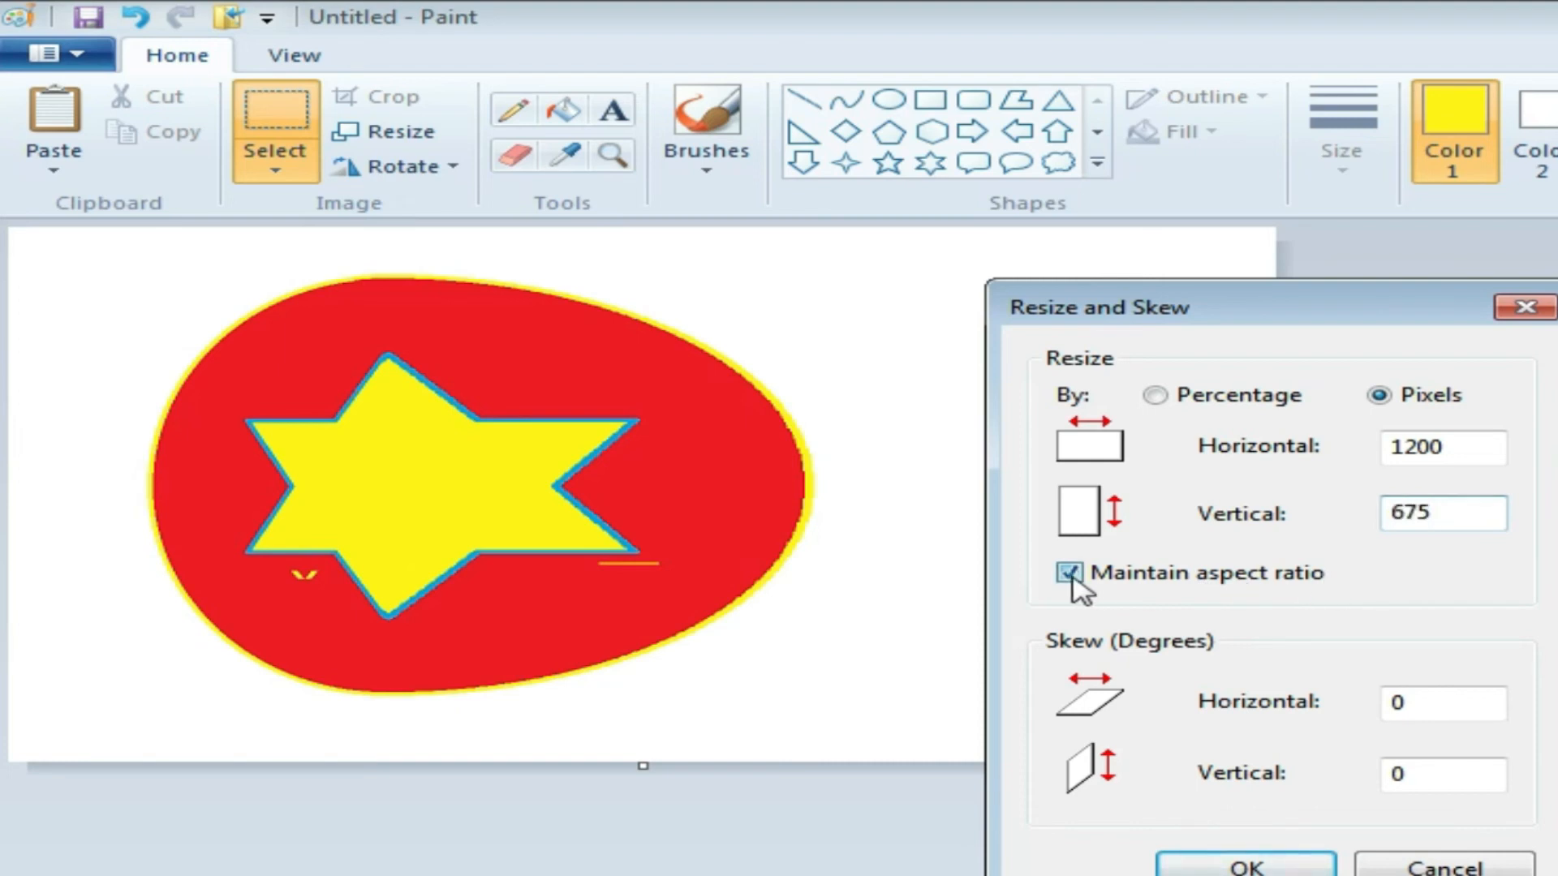
{"action": "double_click", "coordinate": [1452, 515]}
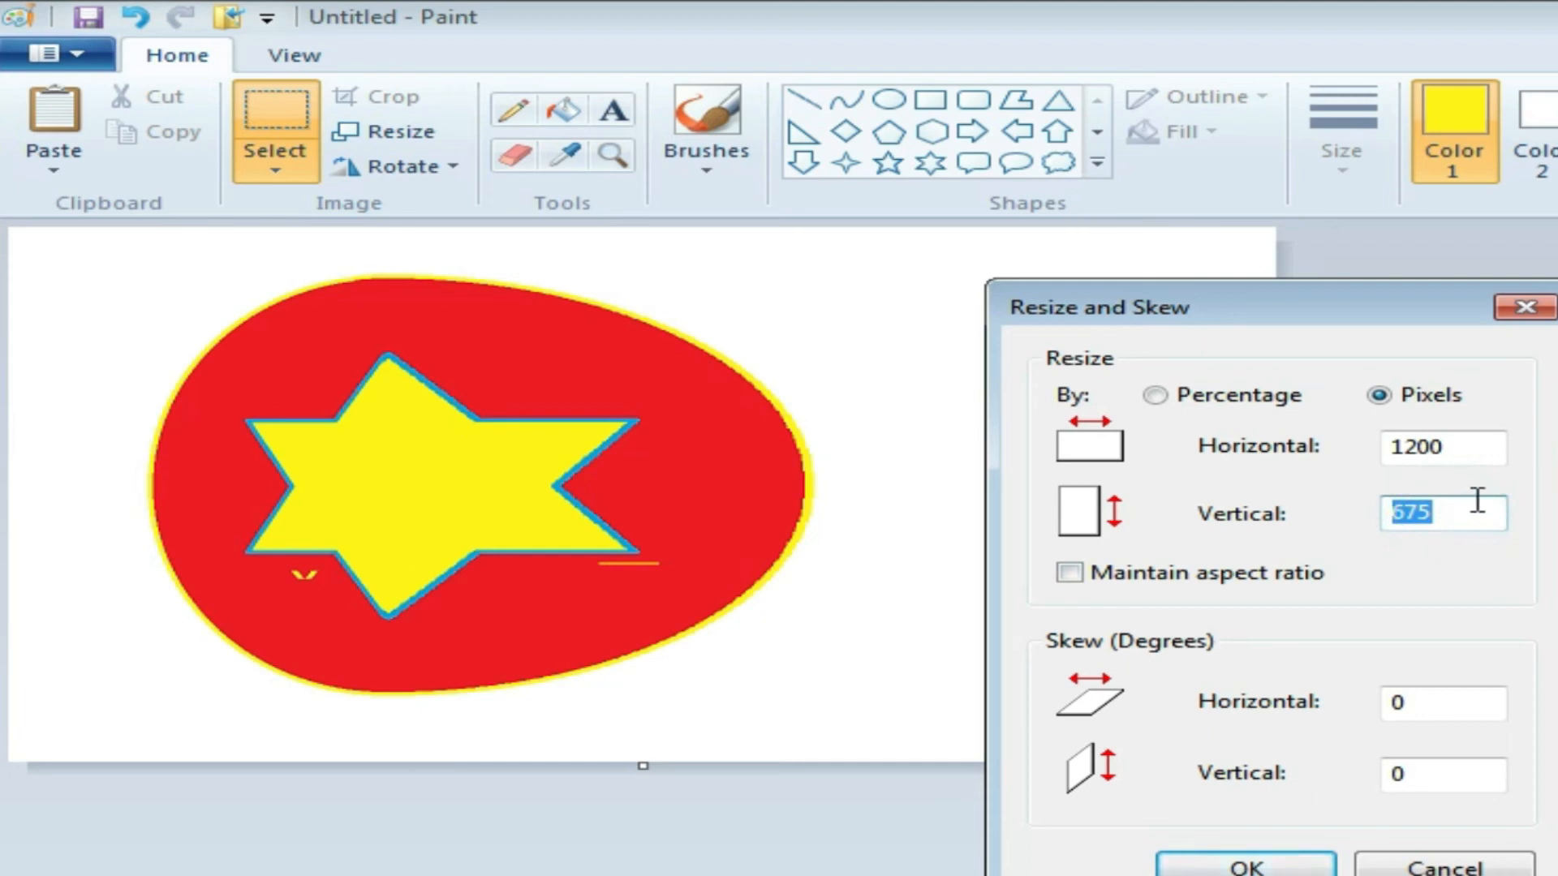
{"action": "type", "text": "700"}
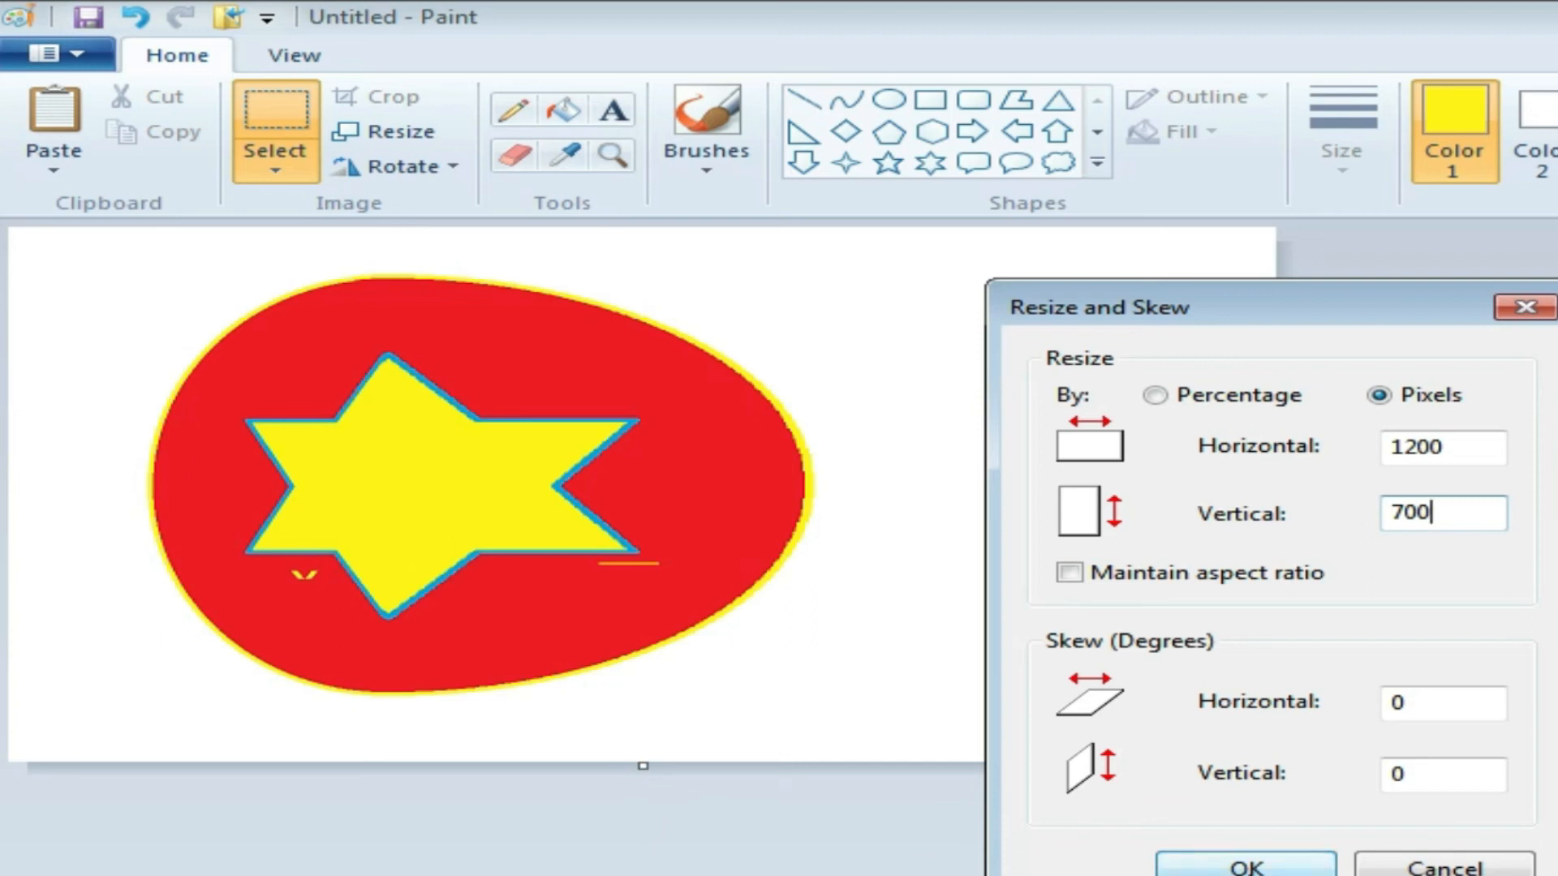
{"action": "left_click", "coordinate": [1245, 864]}
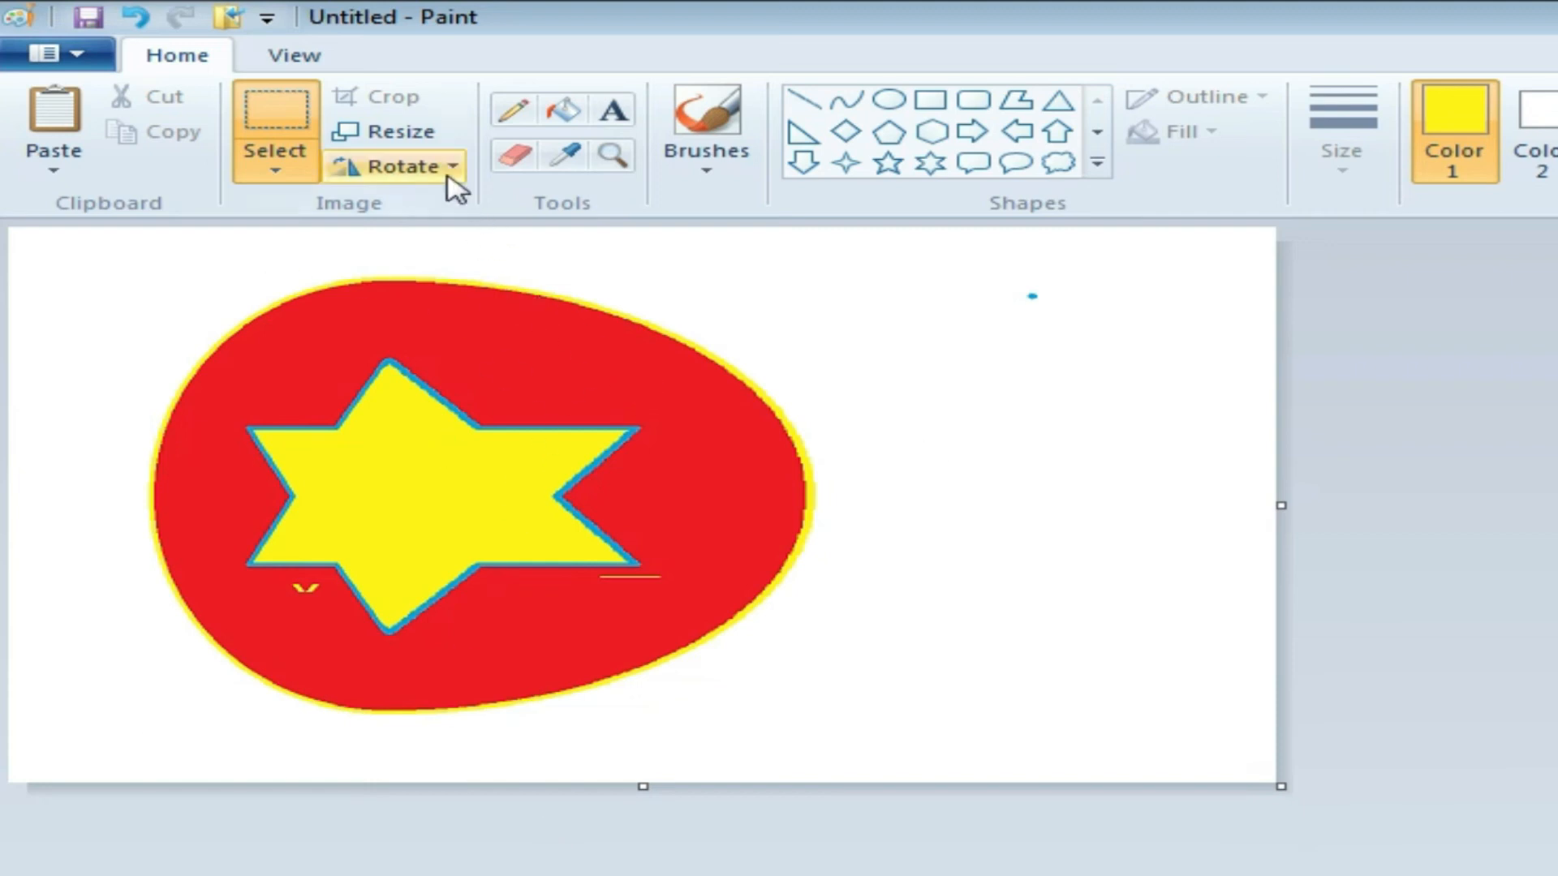
- Skew the whole picture horizontally by 30 degrees and undo the skew
{"action": "left_click", "coordinate": [419, 134]}
{"action": "left_click_drag", "start_coordinate": [261, 215], "coordinate": [984, 220]}
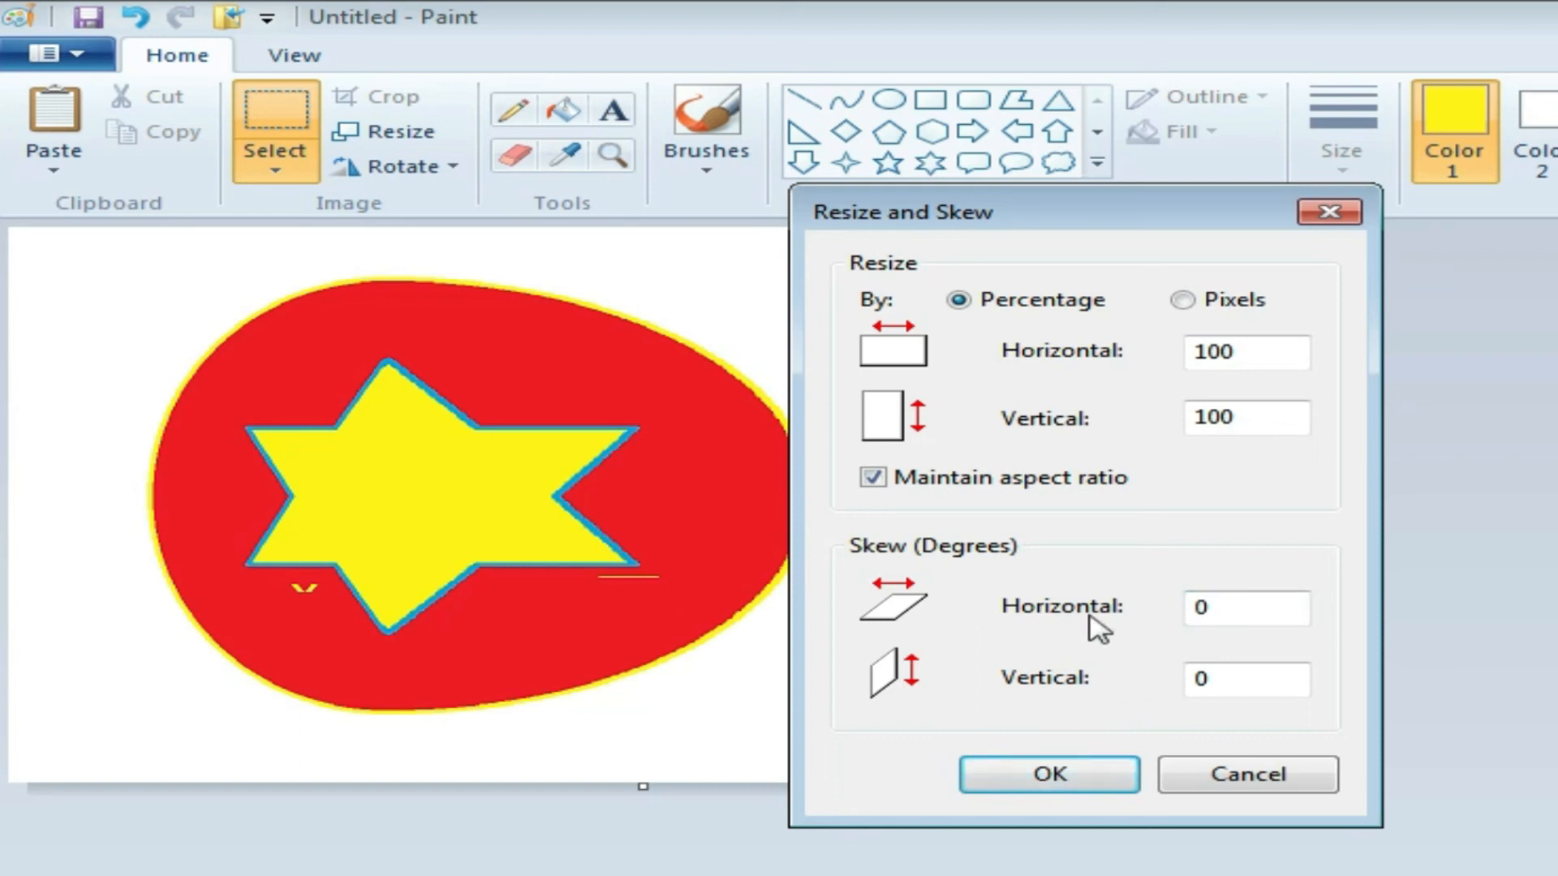
{"action": "left_click", "coordinate": [1245, 610]}
{"action": "left_click_drag", "start_coordinate": [1209, 609], "coordinate": [1159, 608]}
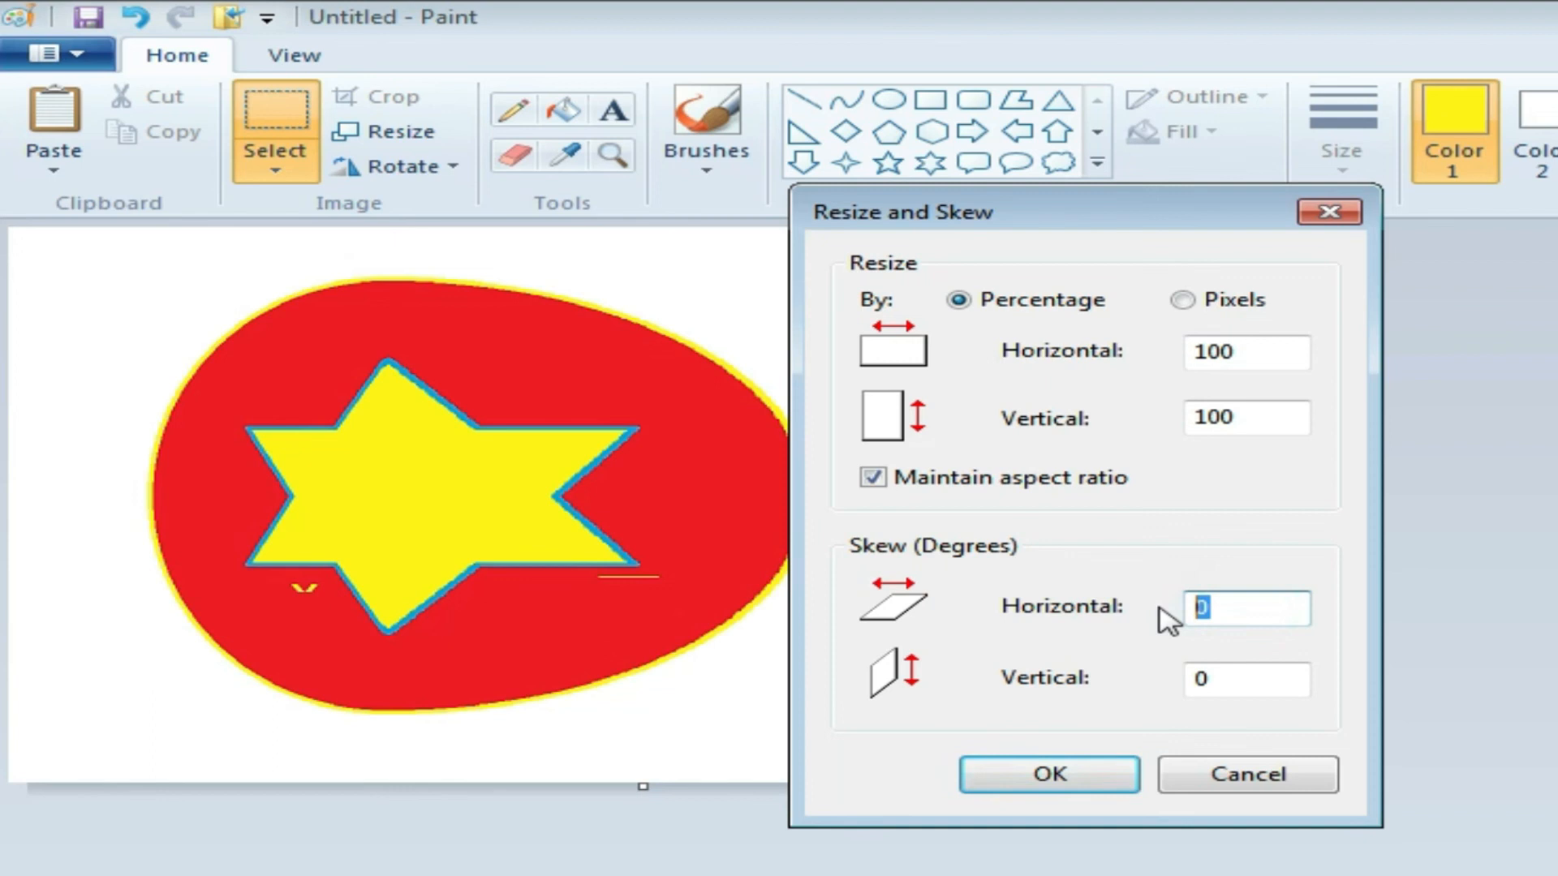
{"action": "type", "text": "3"}
{"action": "left_click", "coordinate": [939, 554]}
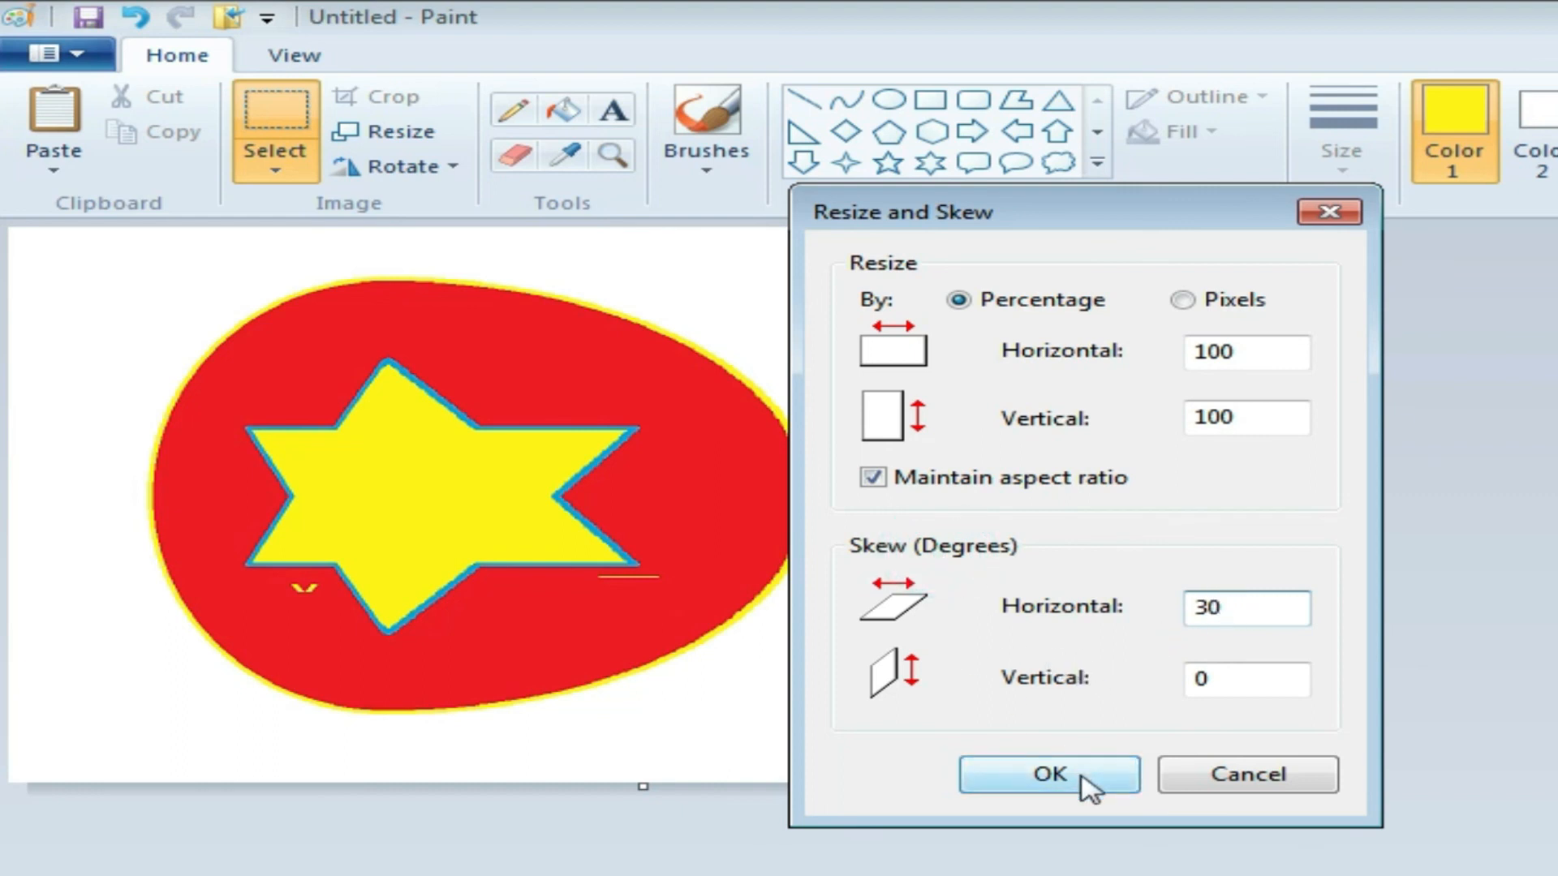
{"action": "left_click", "coordinate": [1049, 775]}
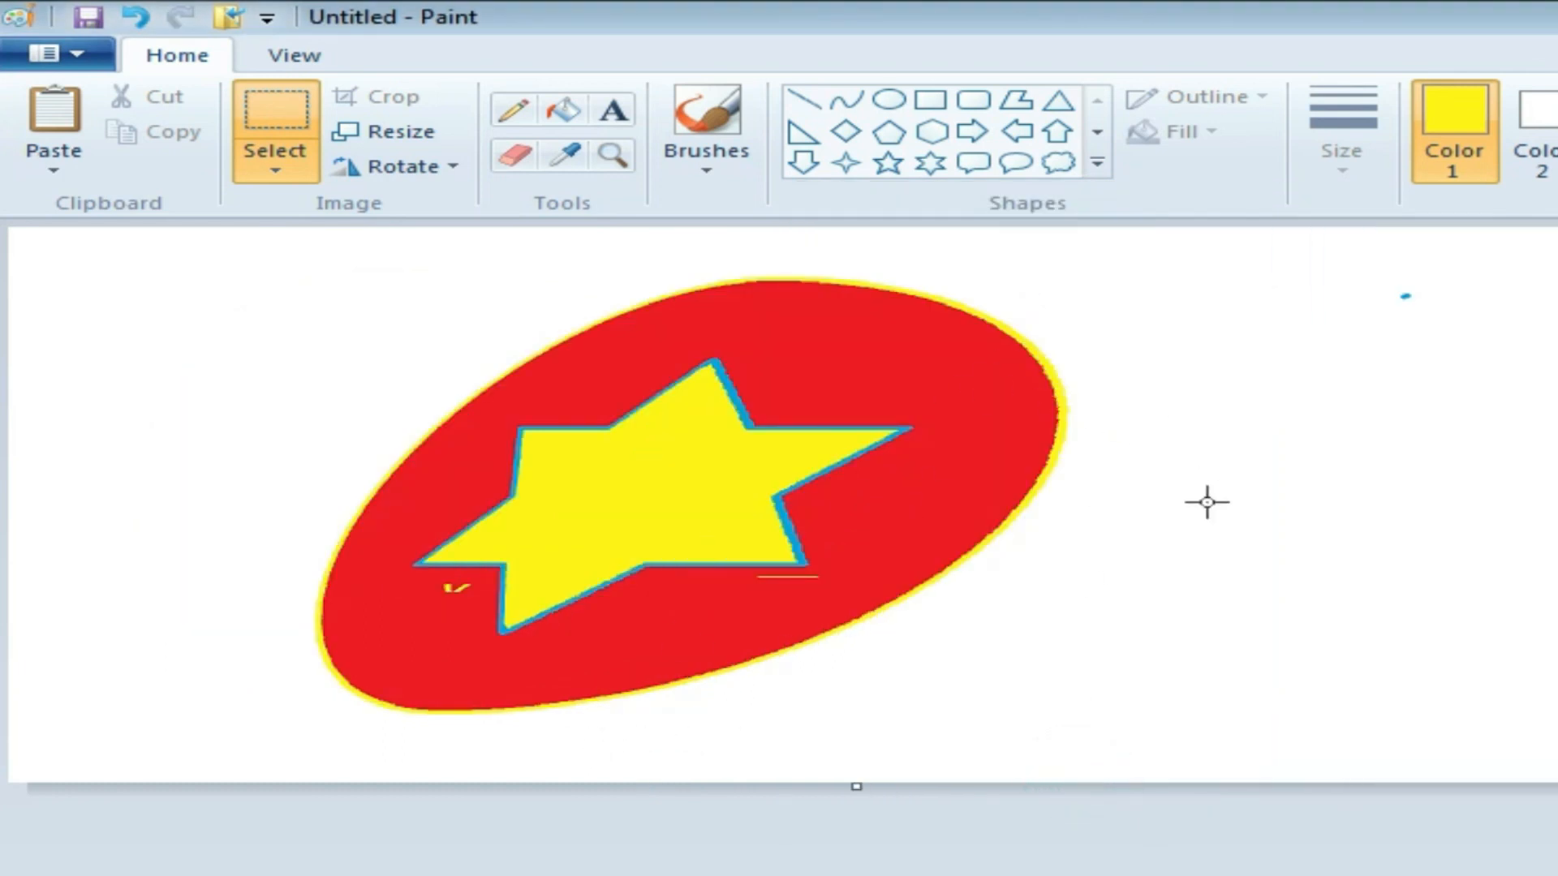
{"action": "key", "text": "ctrl+z"}
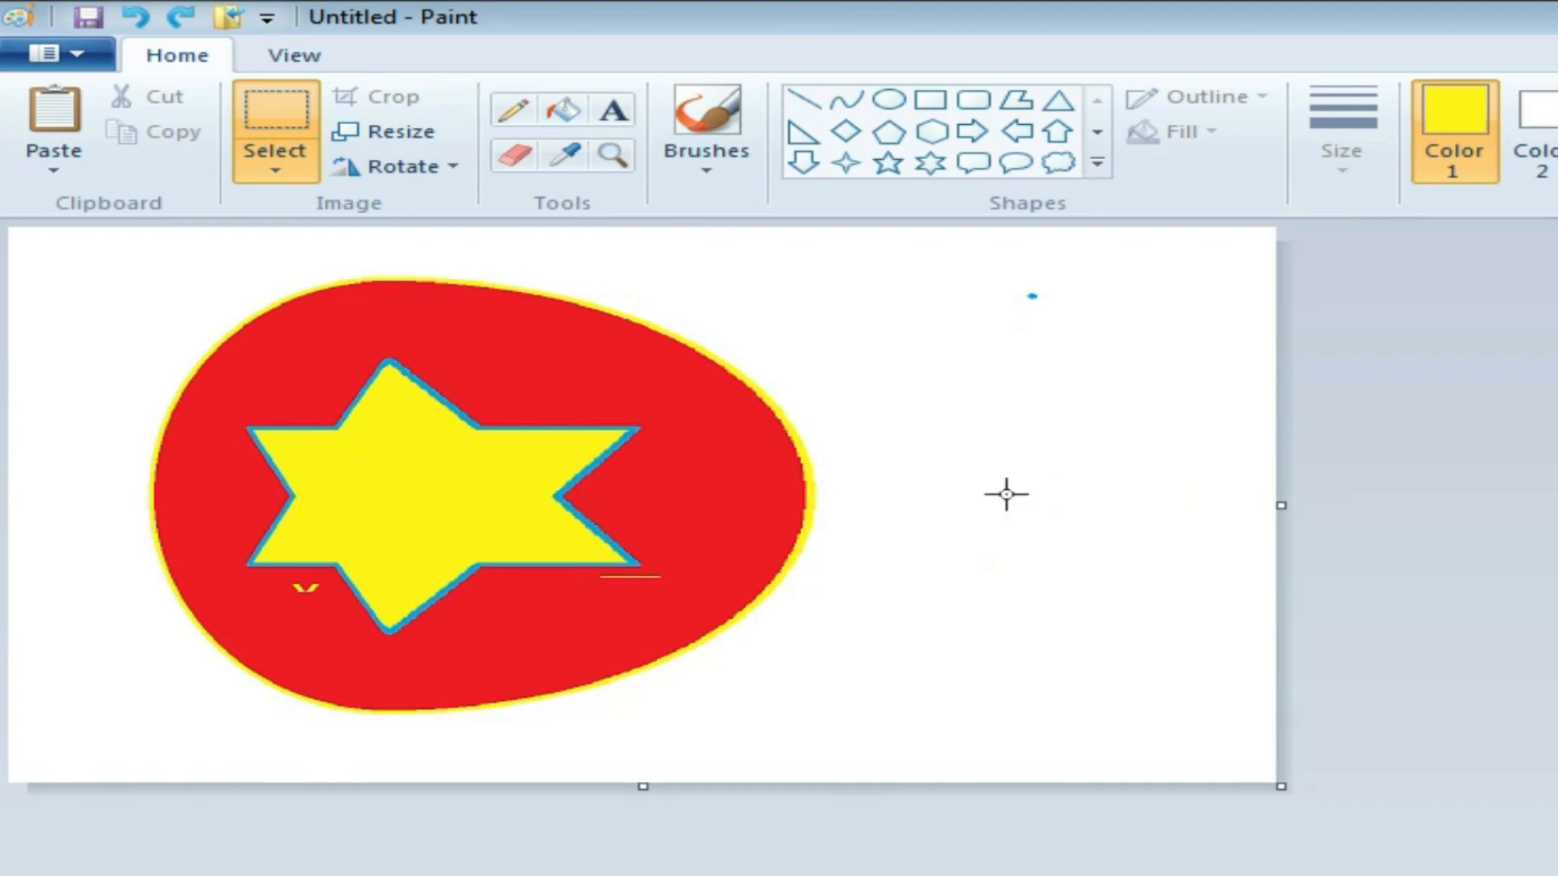
- Skew the whole picture vertically by 45 degrees and check the slanted drawing
{"action": "left_click", "coordinate": [426, 134]}
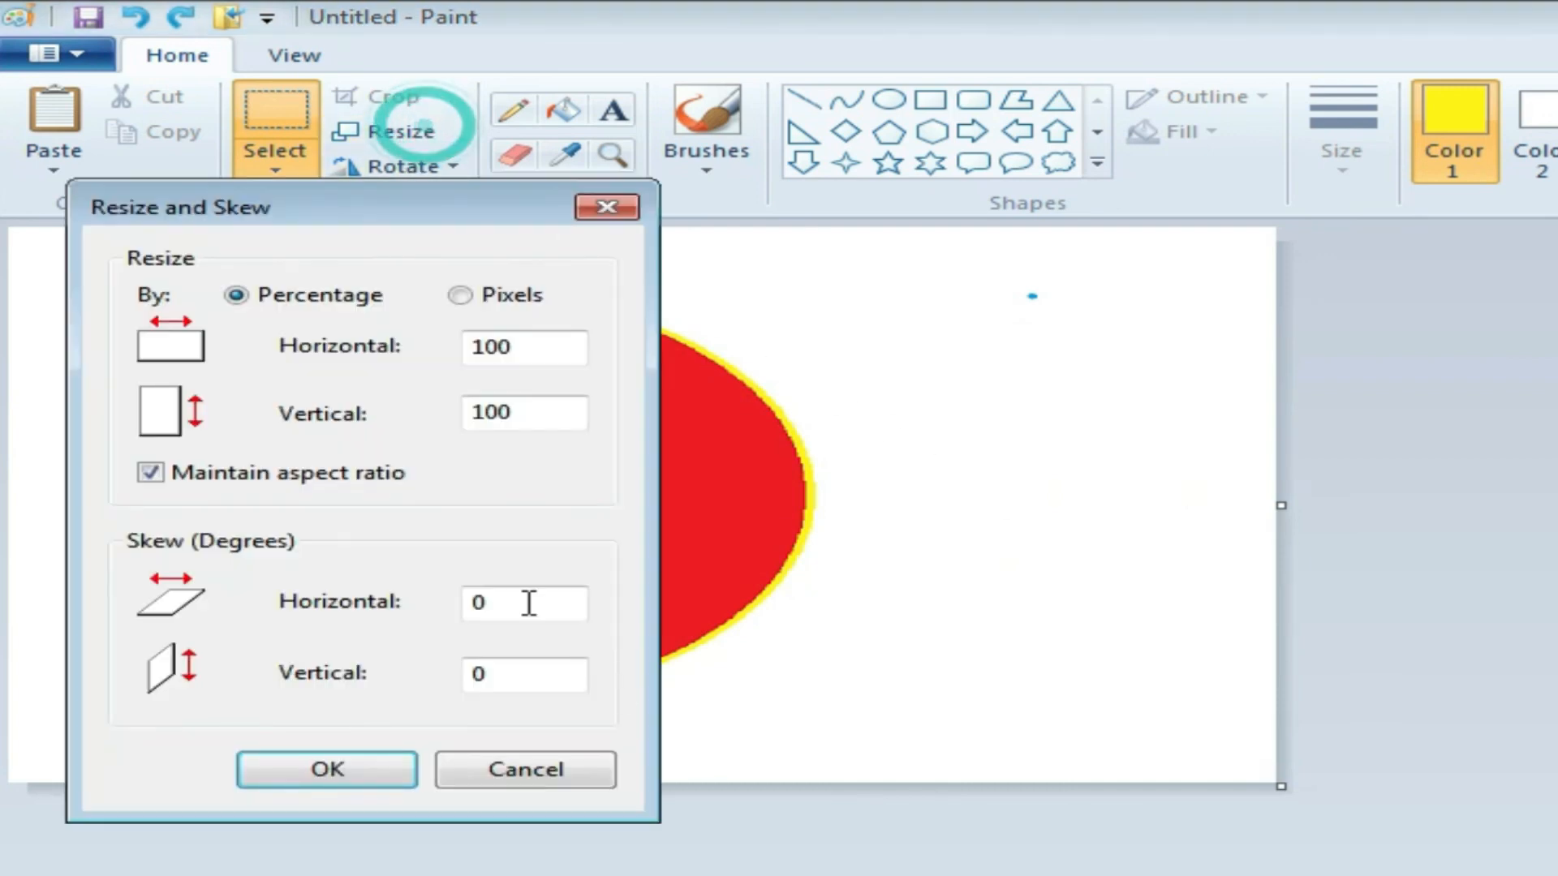
{"action": "left_click_drag", "start_coordinate": [399, 212], "coordinate": [919, 216]}
{"action": "left_click_drag", "start_coordinate": [1055, 676], "coordinate": [949, 677]}
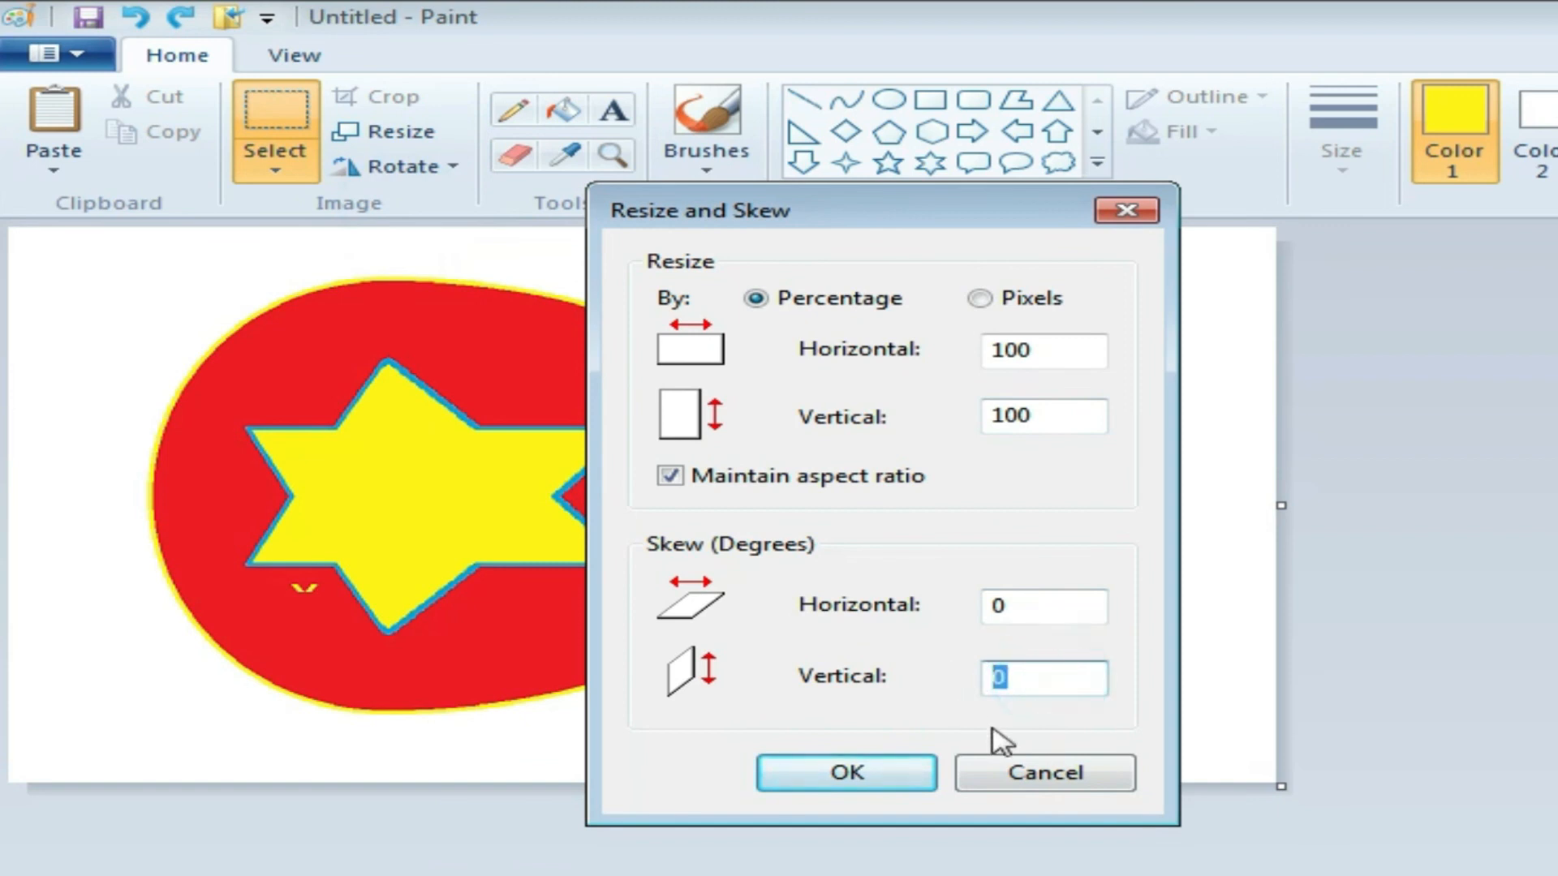
{"action": "type", "text": "45"}
{"action": "left_click", "coordinate": [855, 795]}
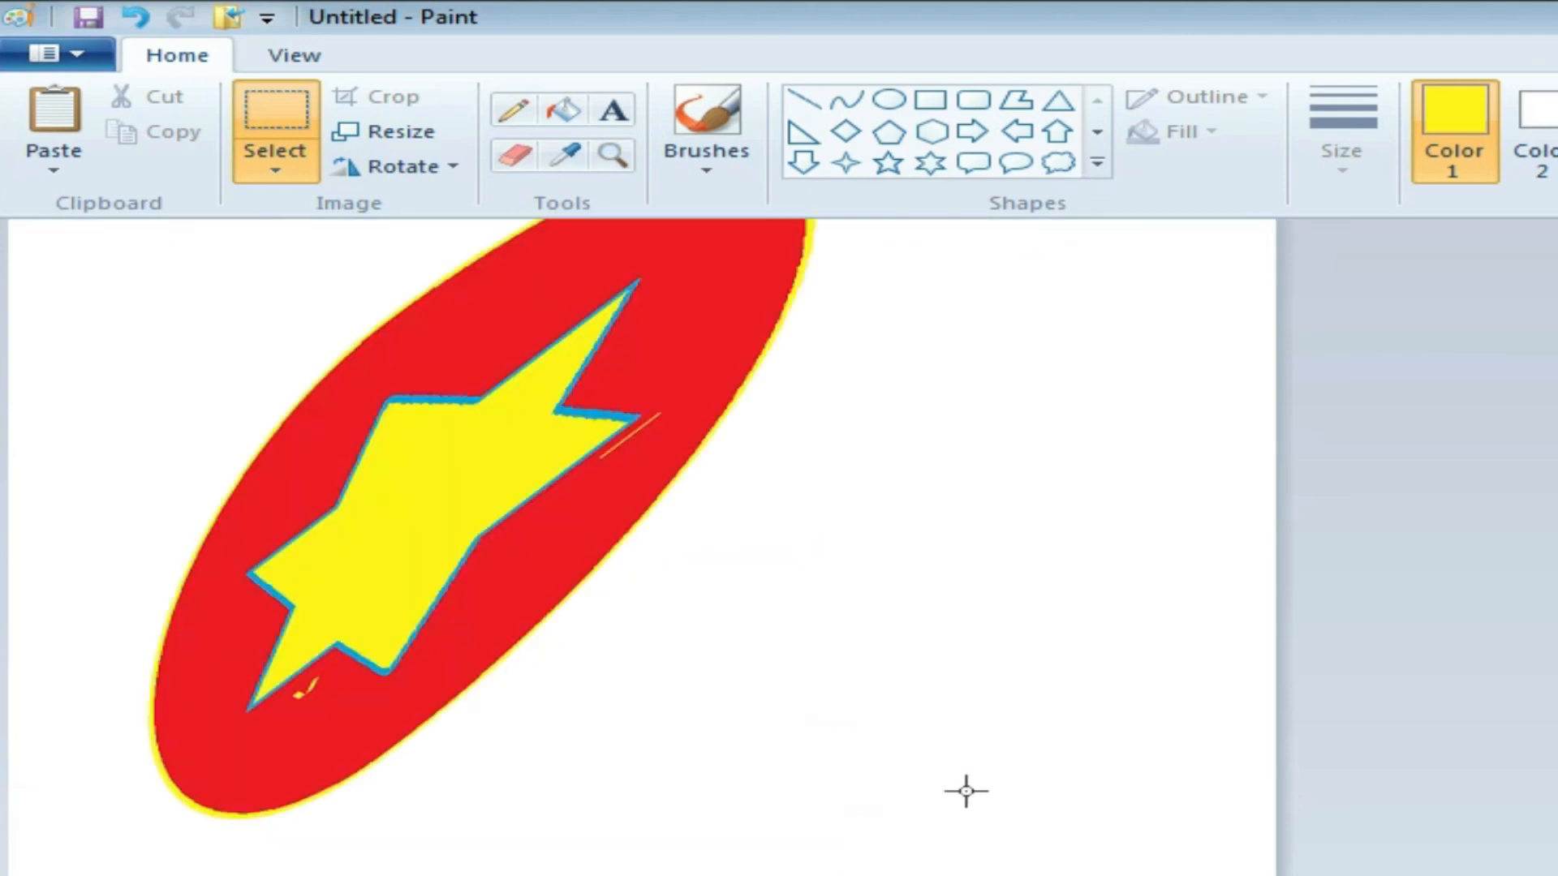
{"action": "scroll", "coordinate": [684, 738], "scroll_direction": "up", "scroll_amount": 5}
{"action": "scroll", "coordinate": [684, 739], "scroll_direction": "down", "scroll_amount": 3}
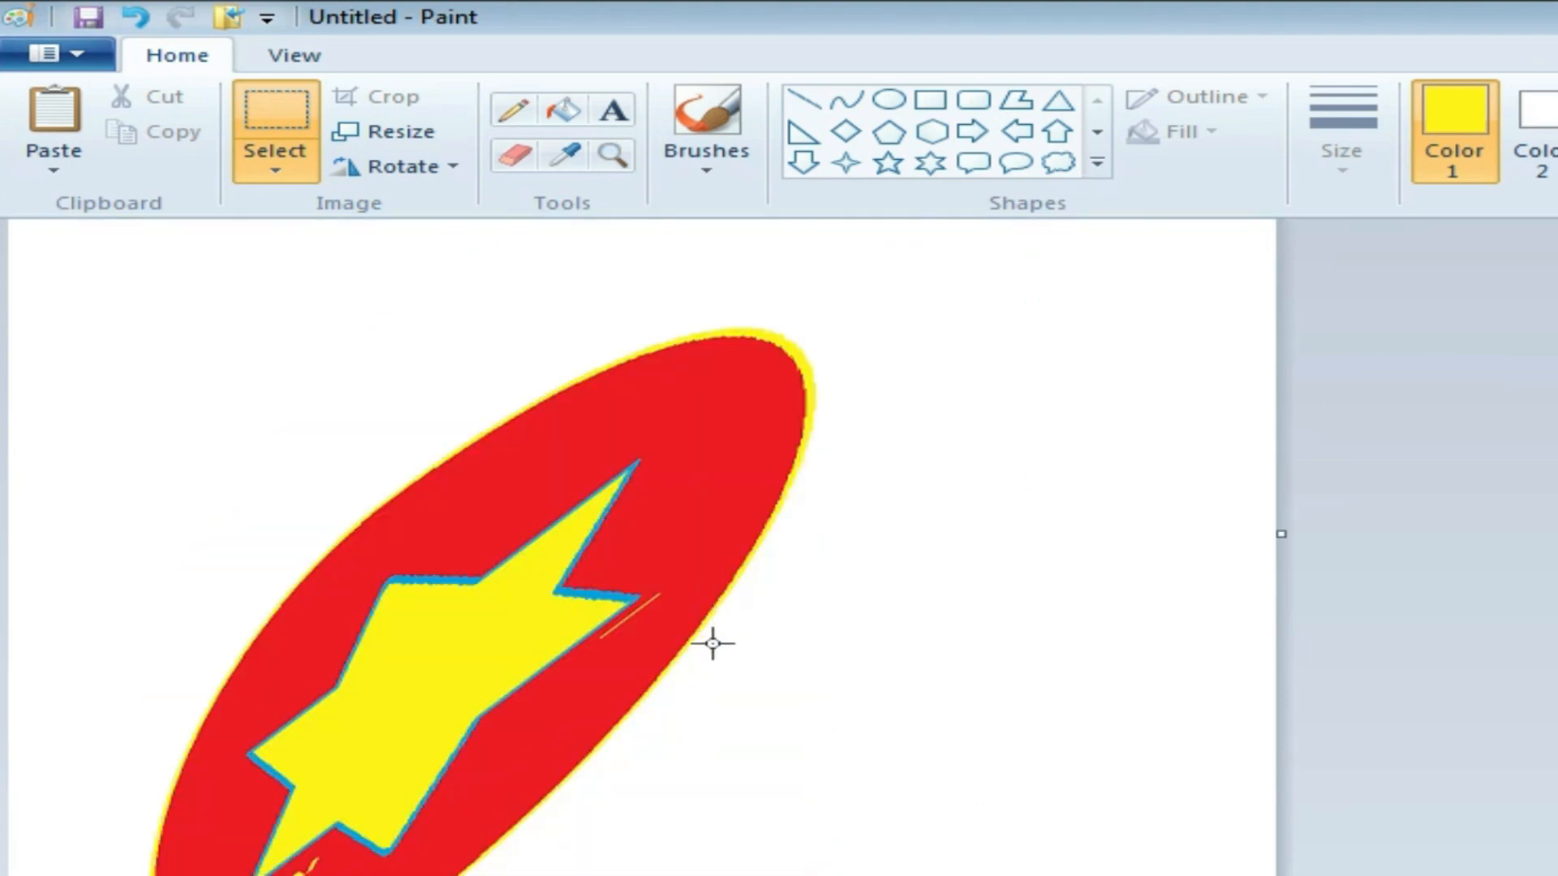
- Undo the vertical skew, look over the Resize and Skew settings, and close them without applying changes
{"action": "key", "text": "ctrl+z"}
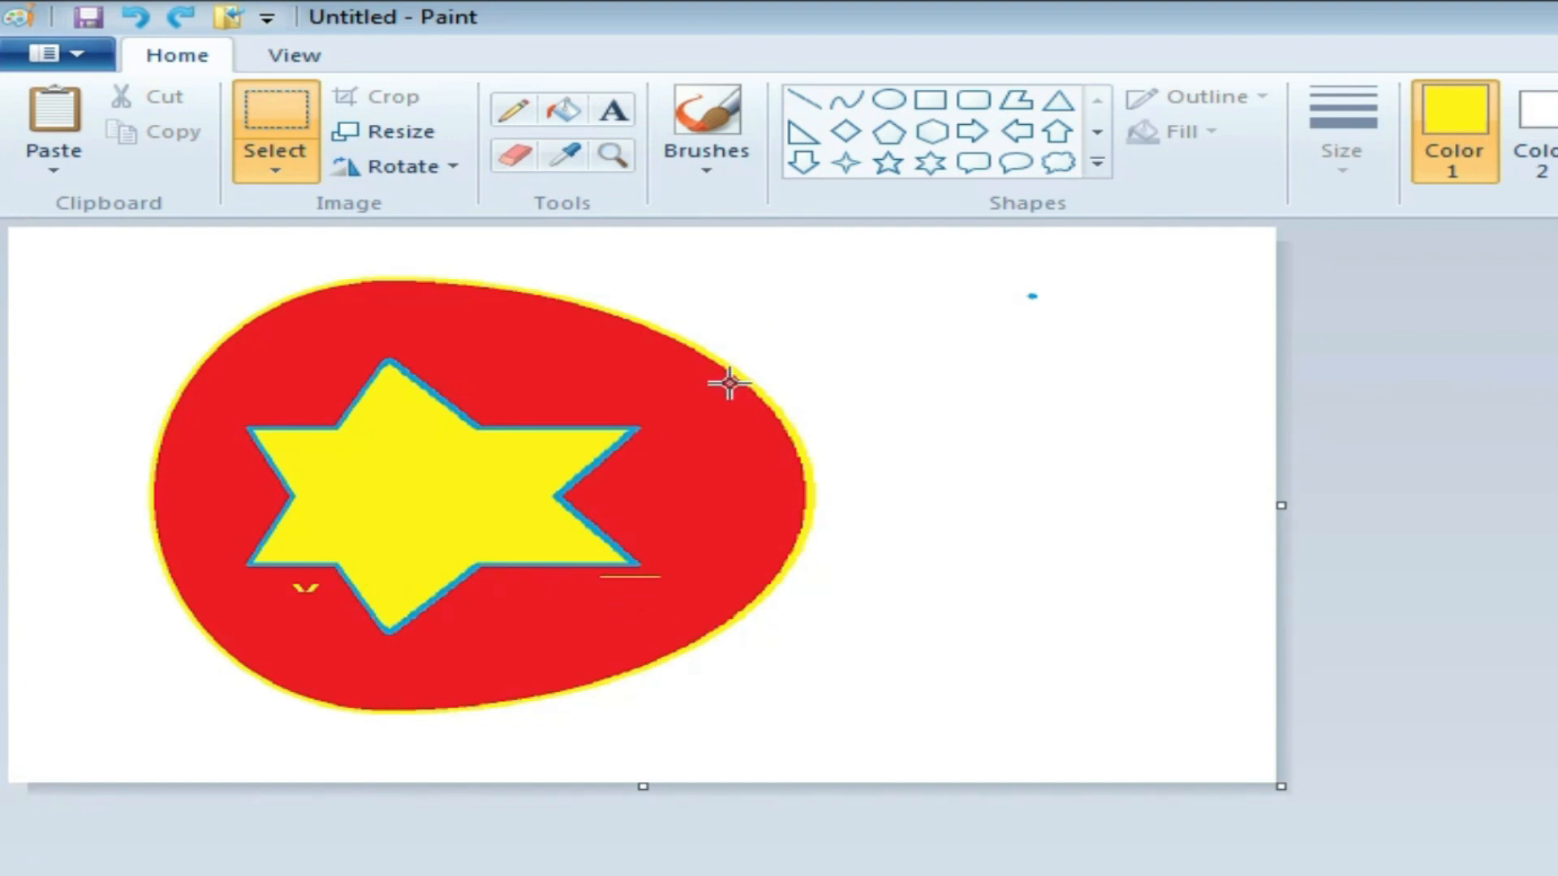
{"action": "left_click", "coordinate": [414, 145]}
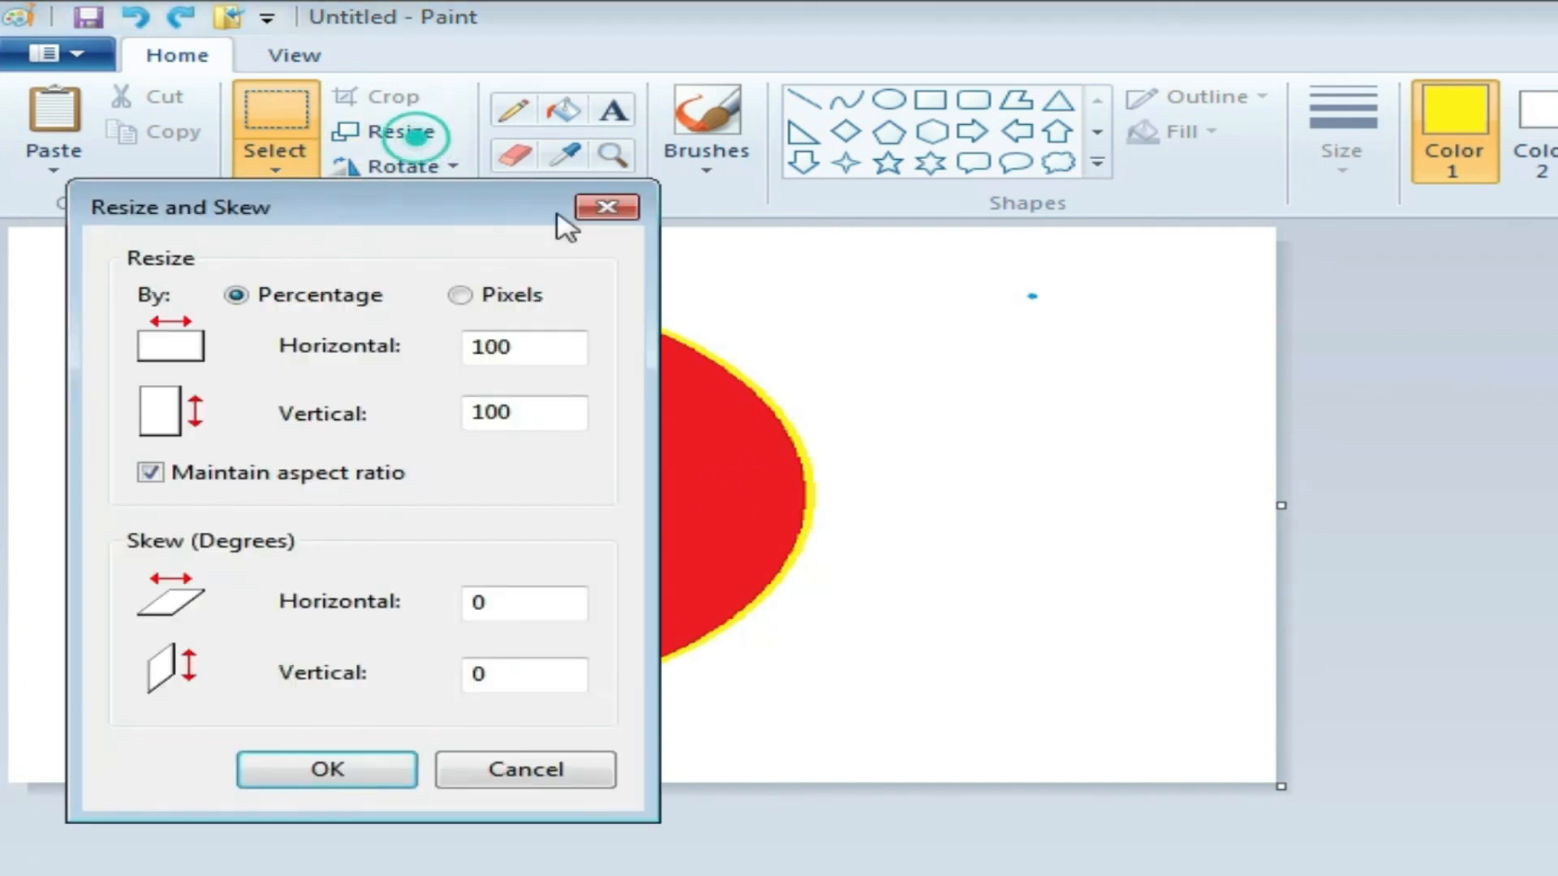
{"action": "left_click", "coordinate": [605, 208]}
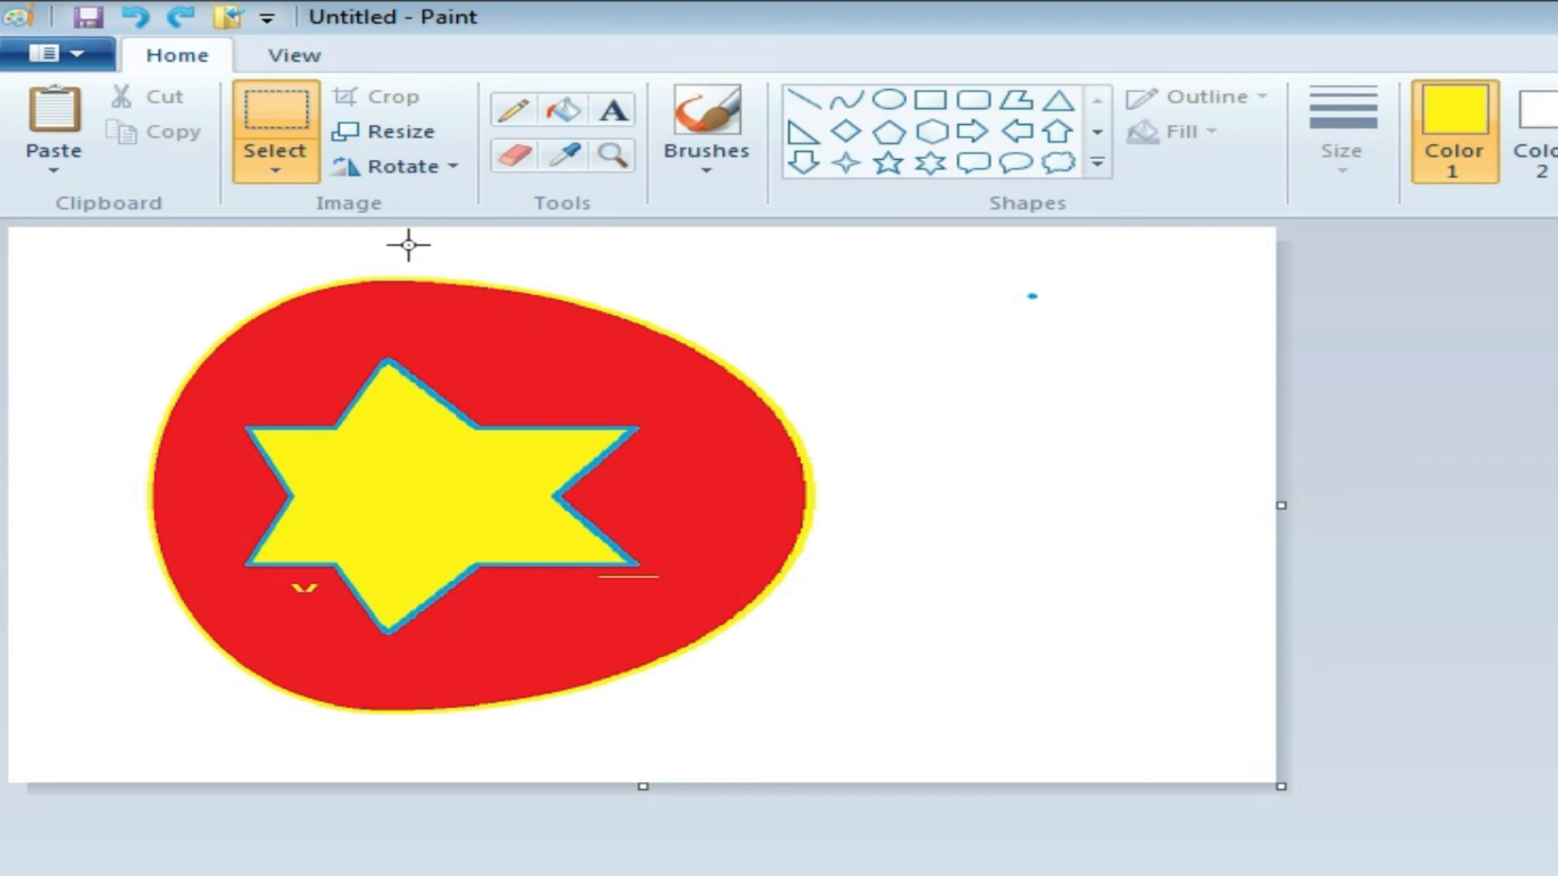
- Make a rectangular selection of about 653 × 573 px around the red oval with the star and crop the picture to it
{"action": "left_click", "coordinate": [286, 107]}
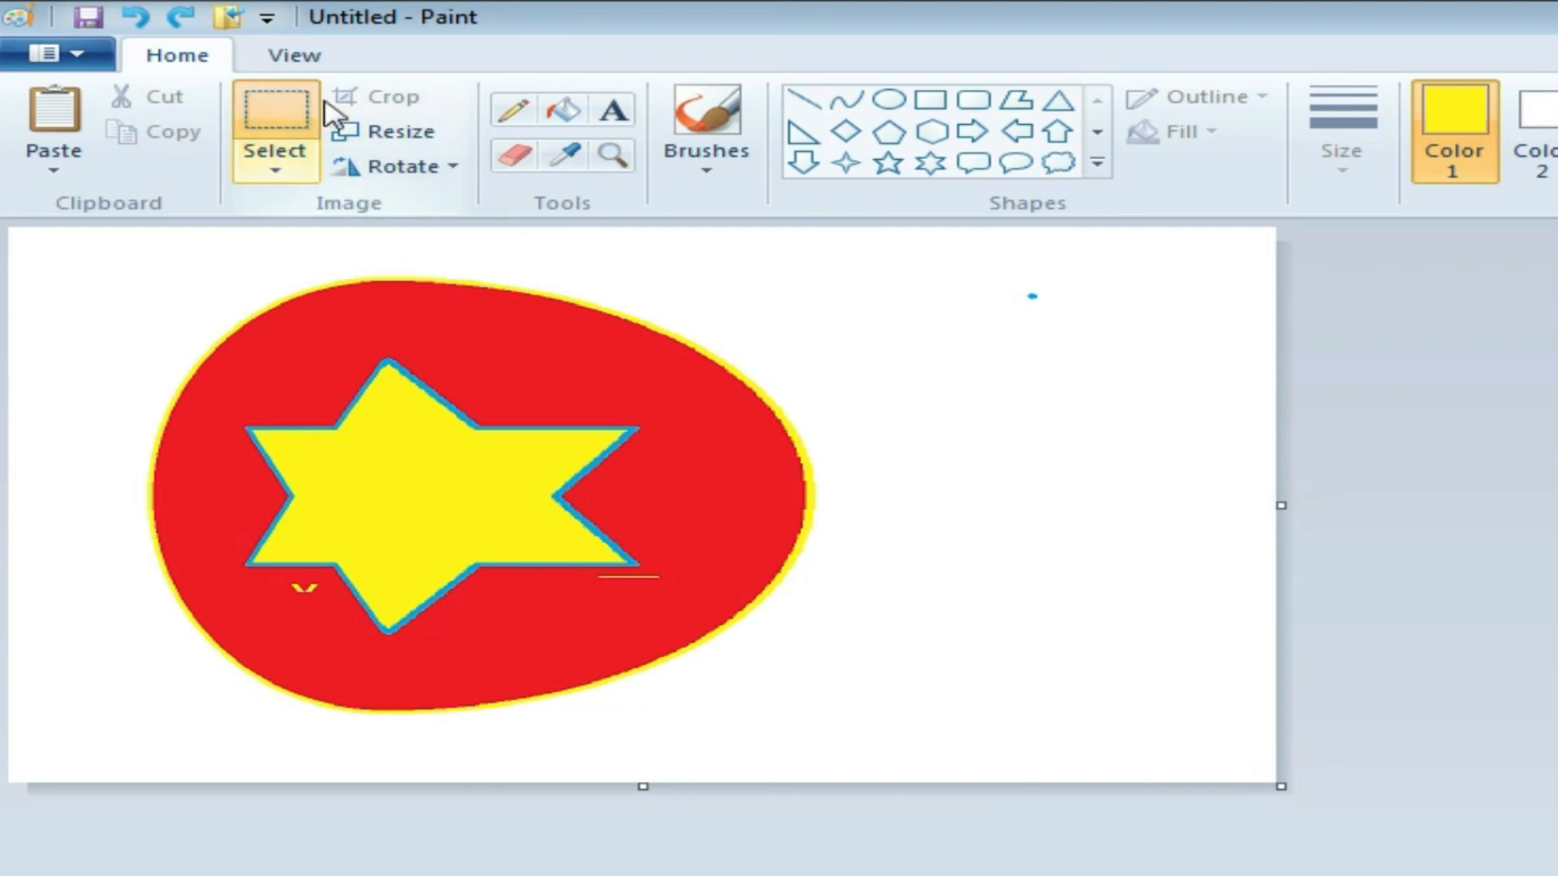
{"action": "left_click", "coordinate": [388, 97]}
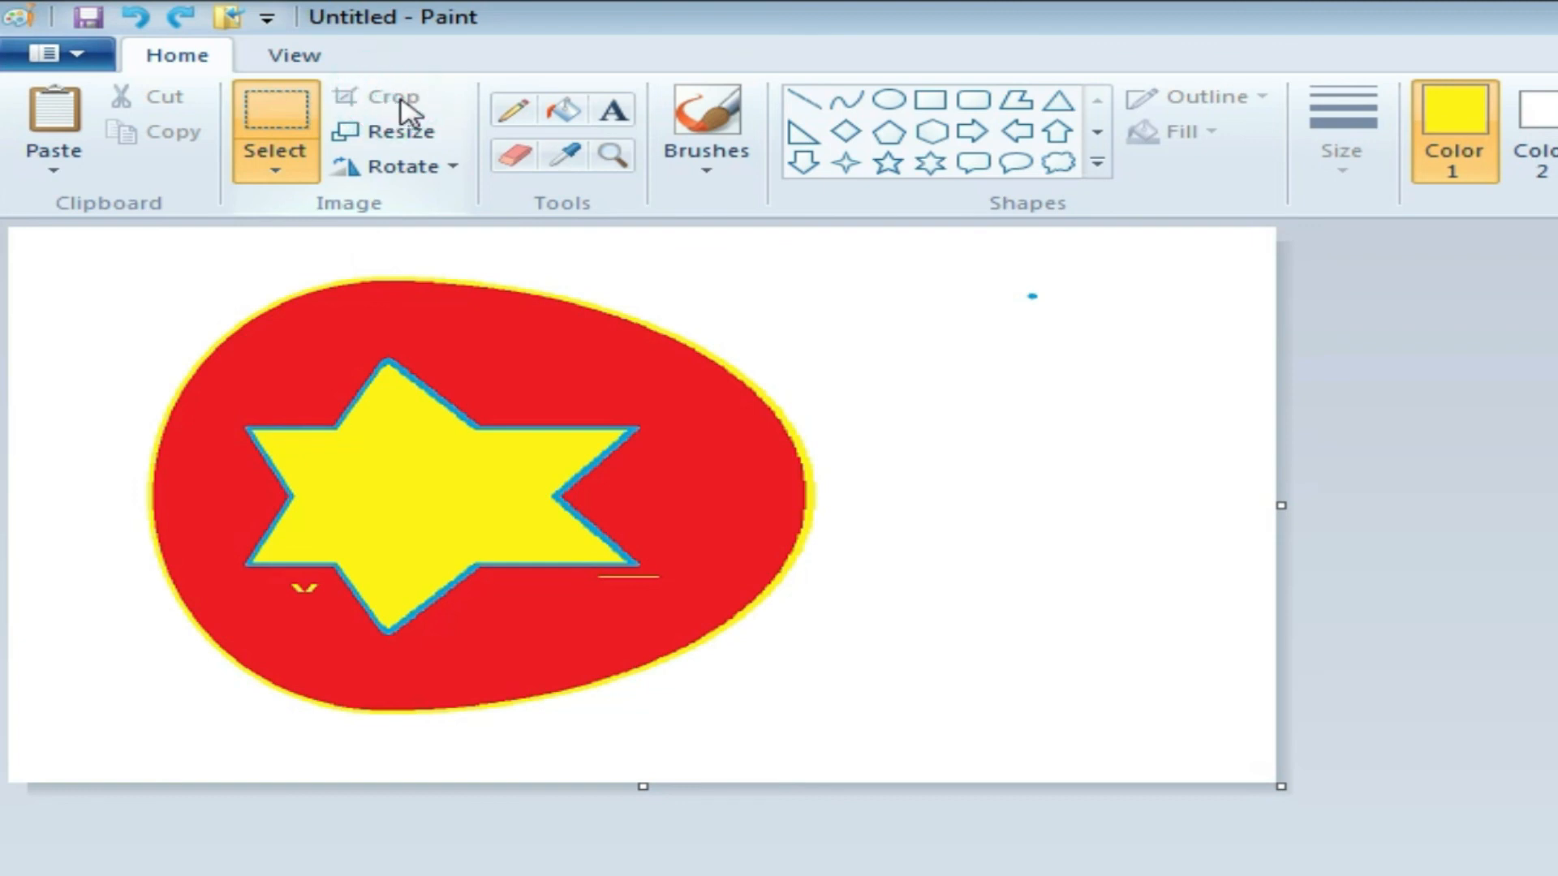
{"action": "left_click", "coordinate": [284, 98]}
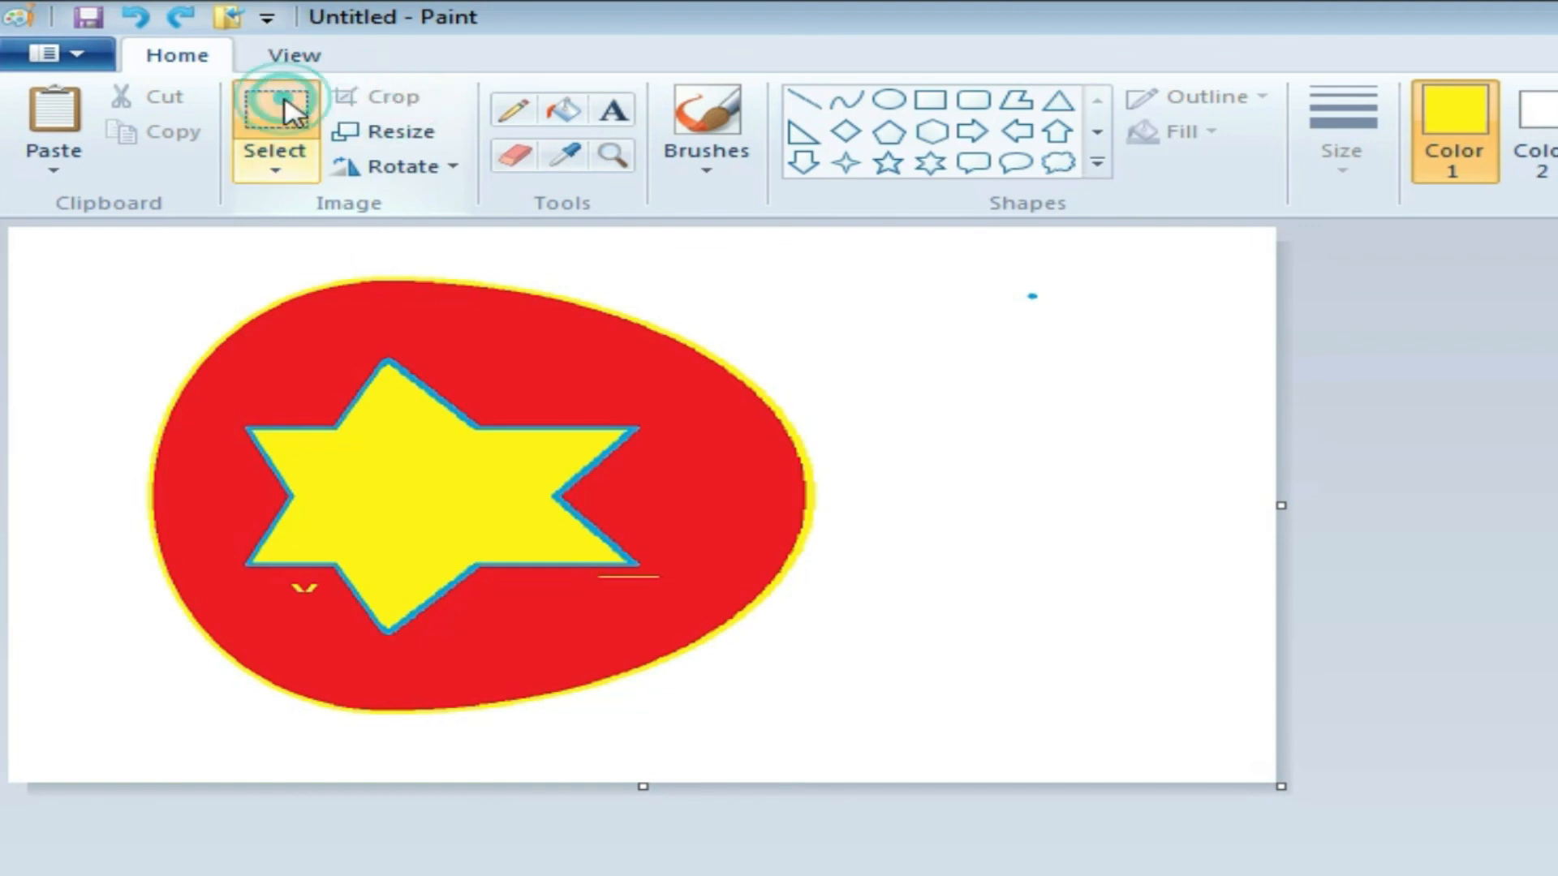
{"action": "left_click_drag", "start_coordinate": [134, 277], "coordinate": [823, 732]}
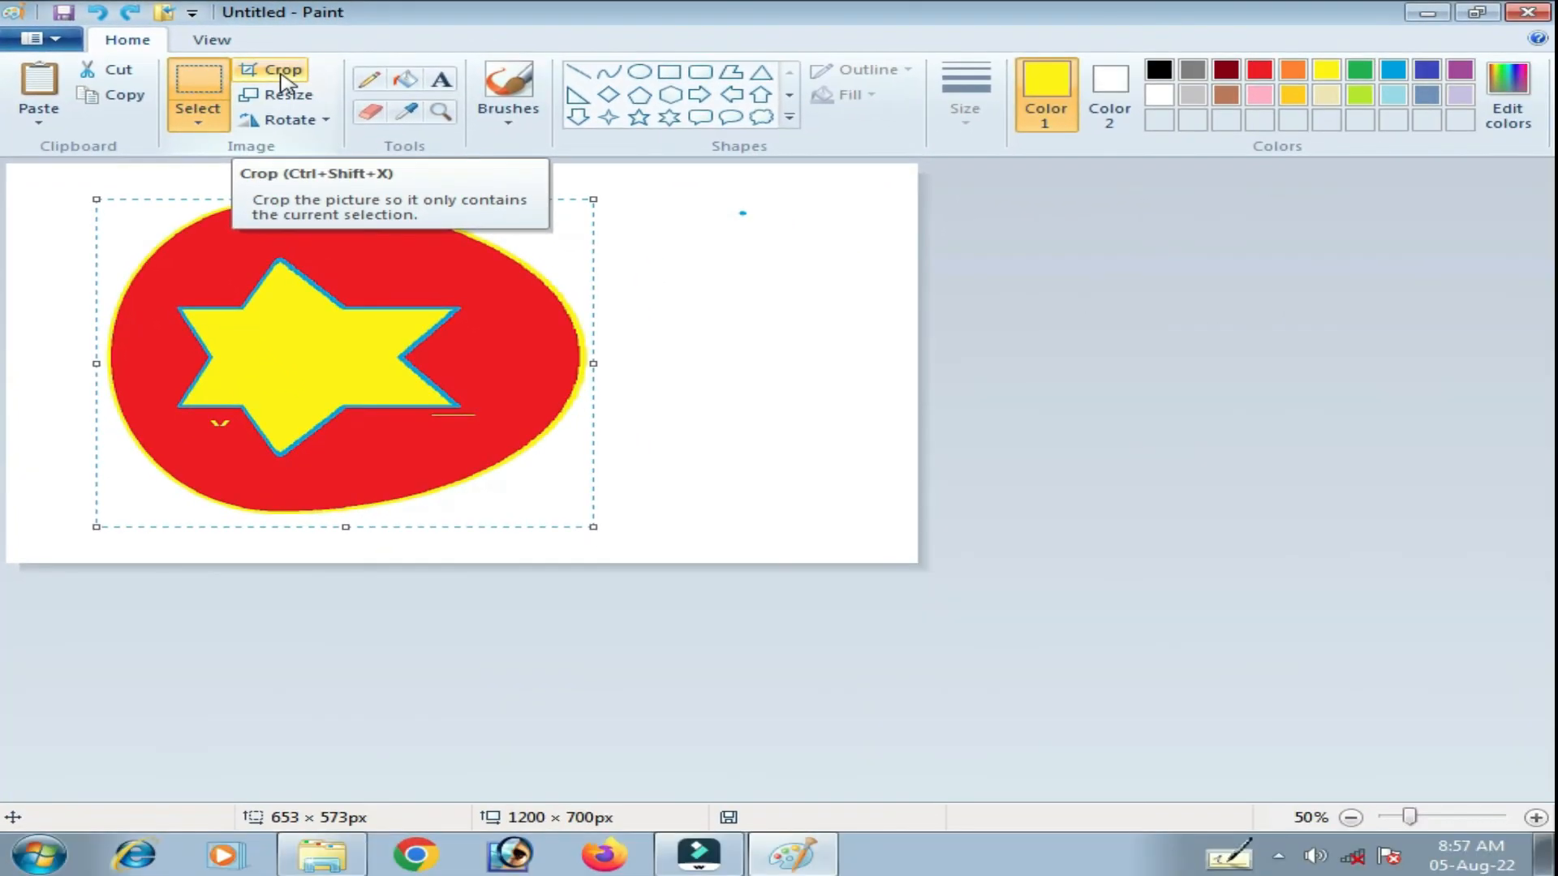
{"action": "left_click", "coordinate": [282, 73]}
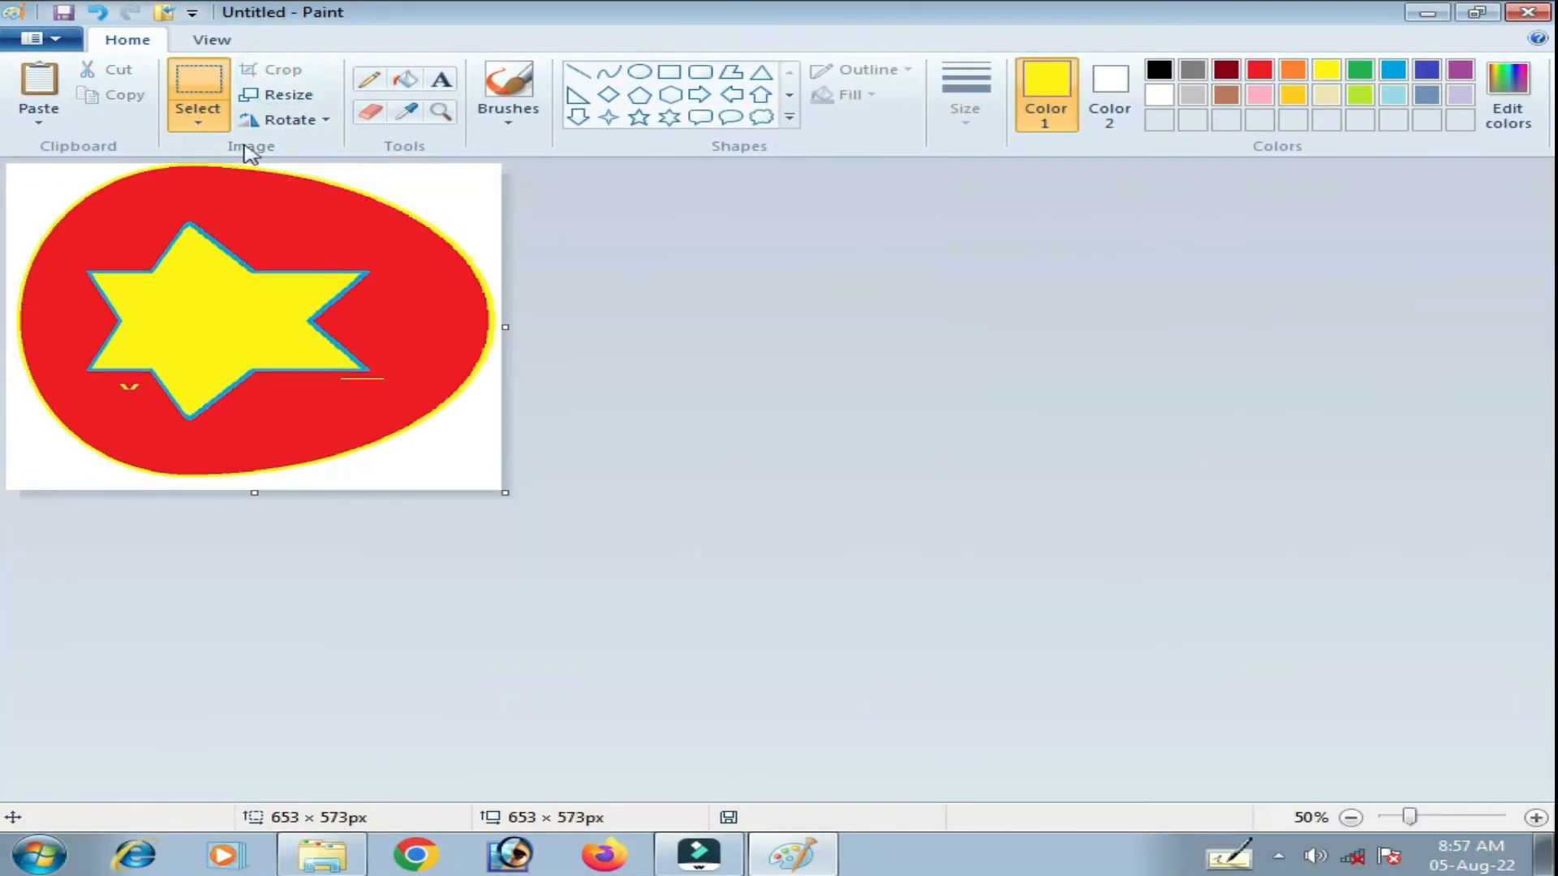